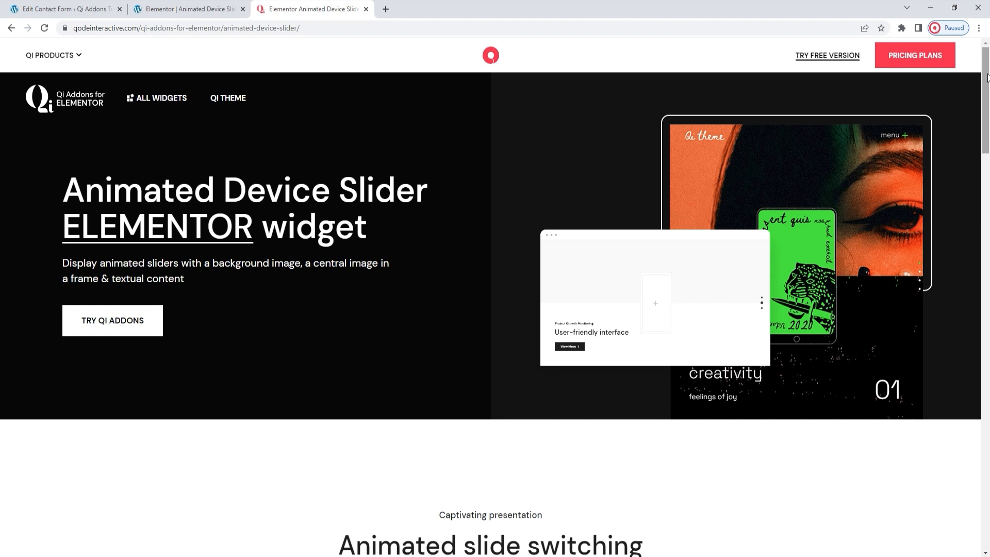
# Look through the Animated Device Slider widget page and the slides of its linked Qi premium demo
pyautogui.moveTo(988, 78); pyautogui.dragTo(971, 175)
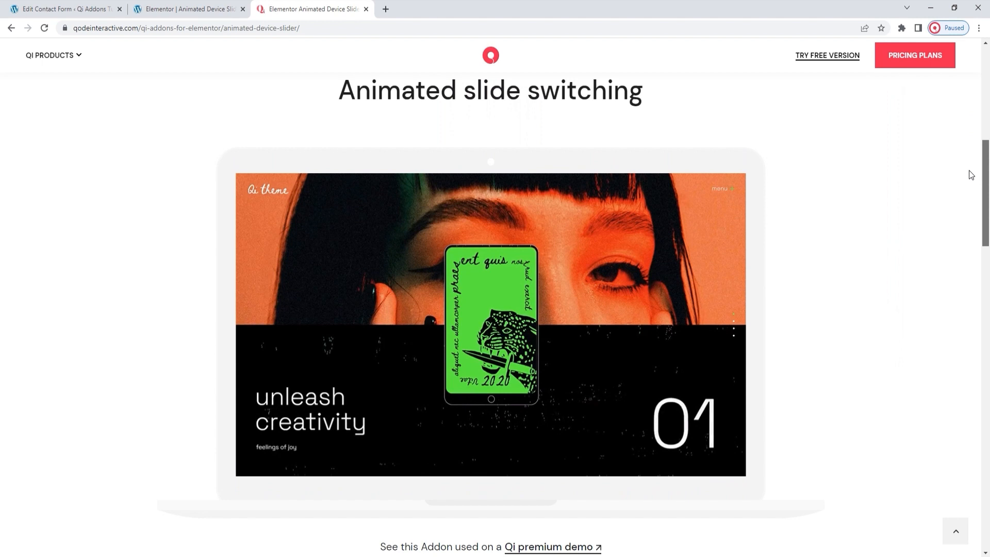
pyautogui.moveTo(971, 175); pyautogui.dragTo(972, 177)
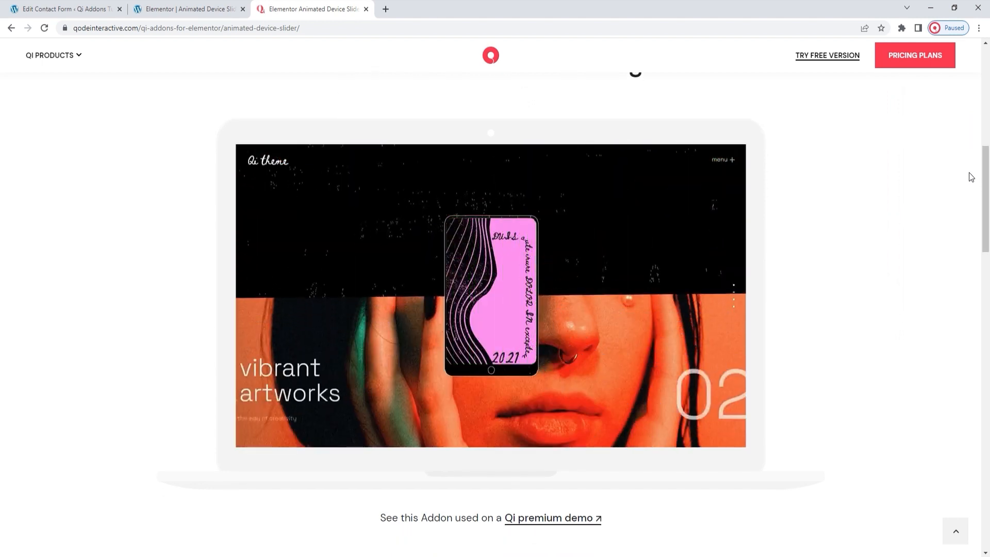
pyautogui.scroll(-1, 987, 179)
pyautogui.moveTo(987, 179); pyautogui.dragTo(988, 365)
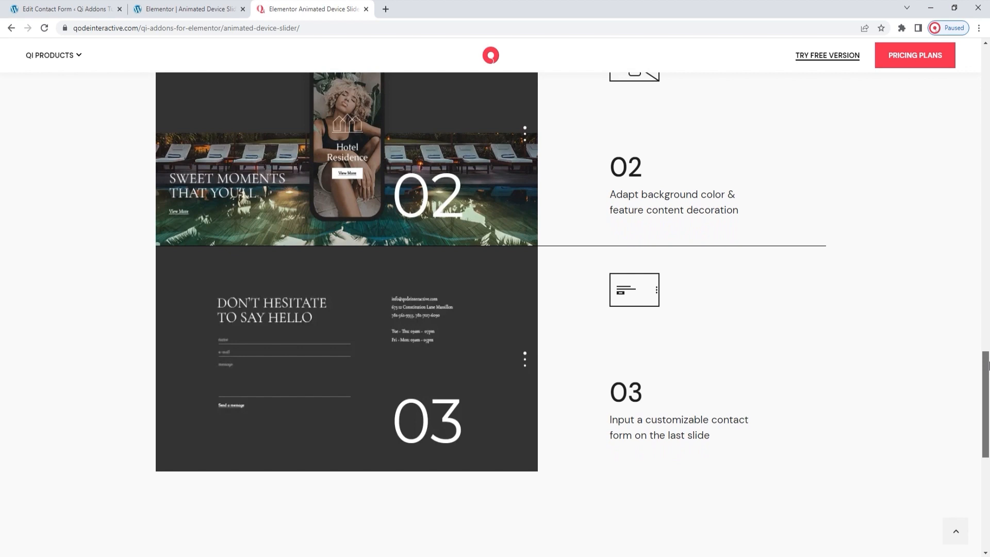
pyautogui.moveTo(988, 366); pyautogui.dragTo(987, 155)
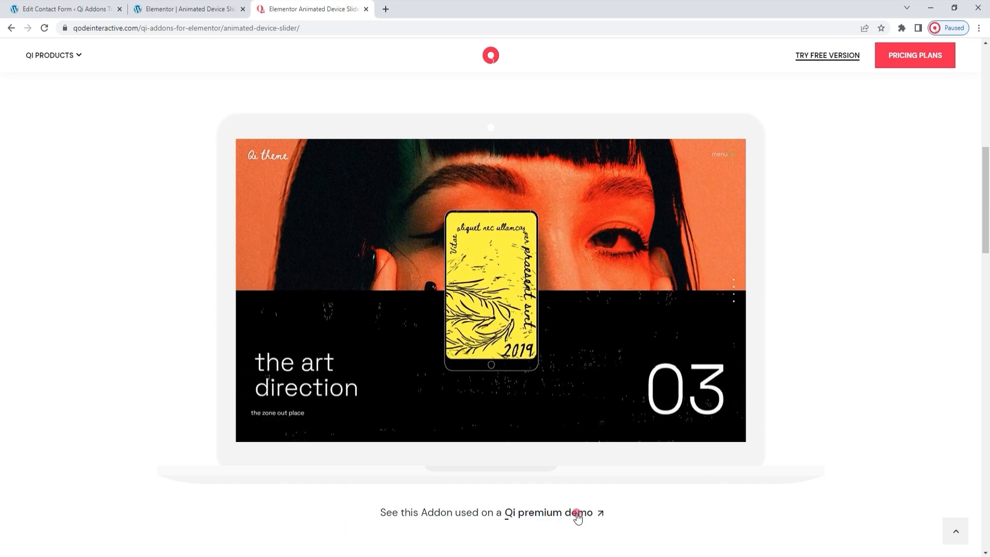
pyautogui.click(576, 514)
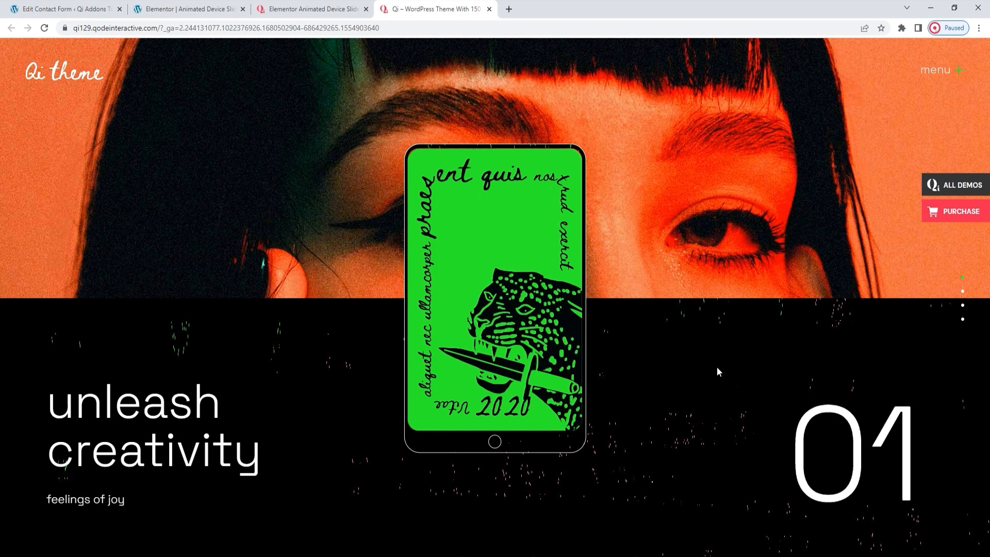
pyautogui.click(963, 292)
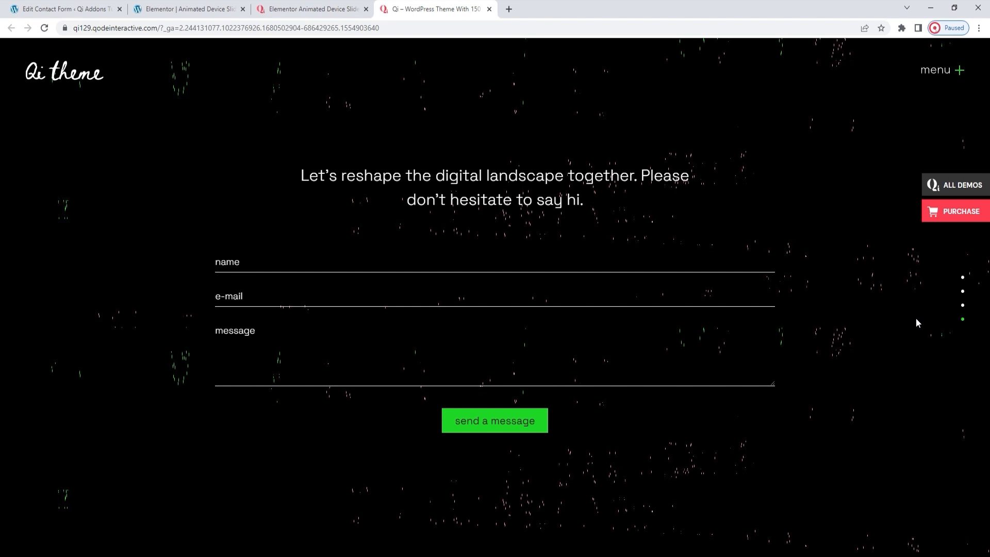
# Switch to the Elementor page editor, search the widgets for "anim" and add the Animated Device Slider to the empty page
pyautogui.click(226, 6)
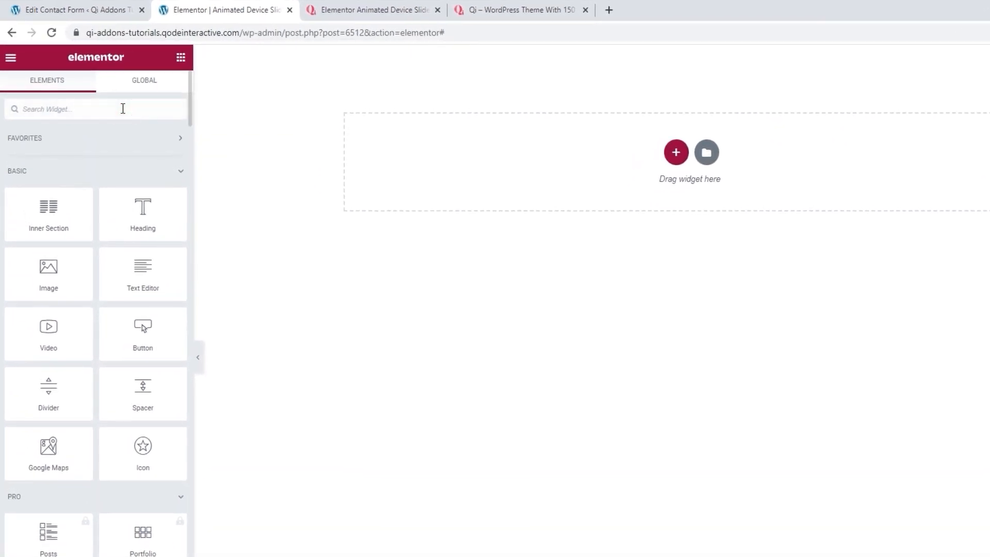
pyautogui.write('anim')
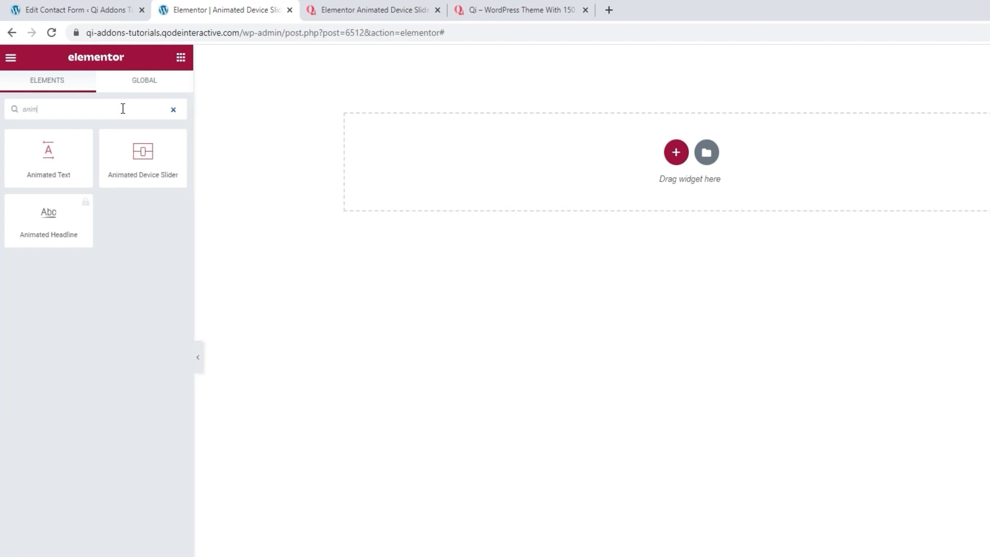
pyautogui.moveTo(143, 152); pyautogui.dragTo(407, 150)
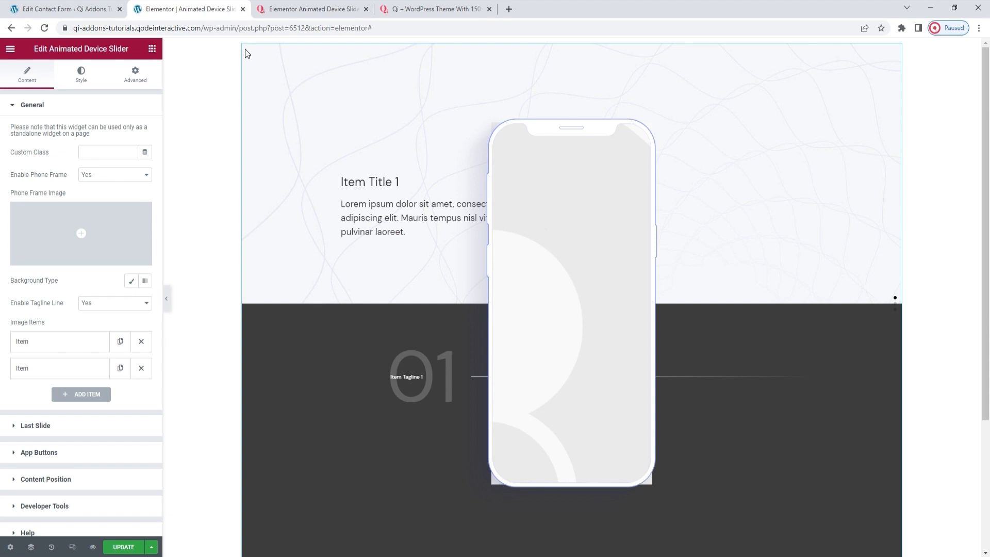
# Open the Navigator from the slider widget and set its parent section's content width to Full Width
pyautogui.rightClick(563, 184)
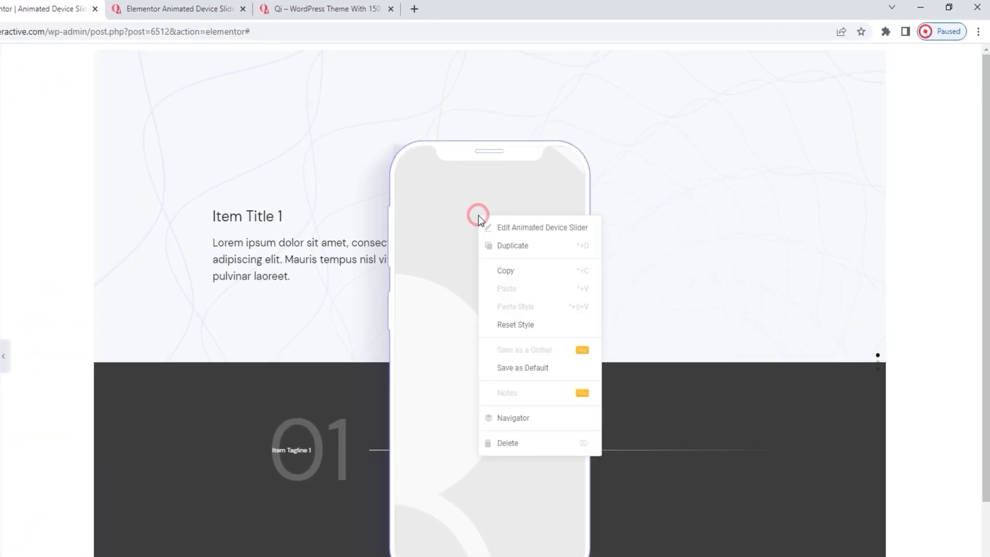
pyautogui.click(537, 424)
pyautogui.click(854, 143)
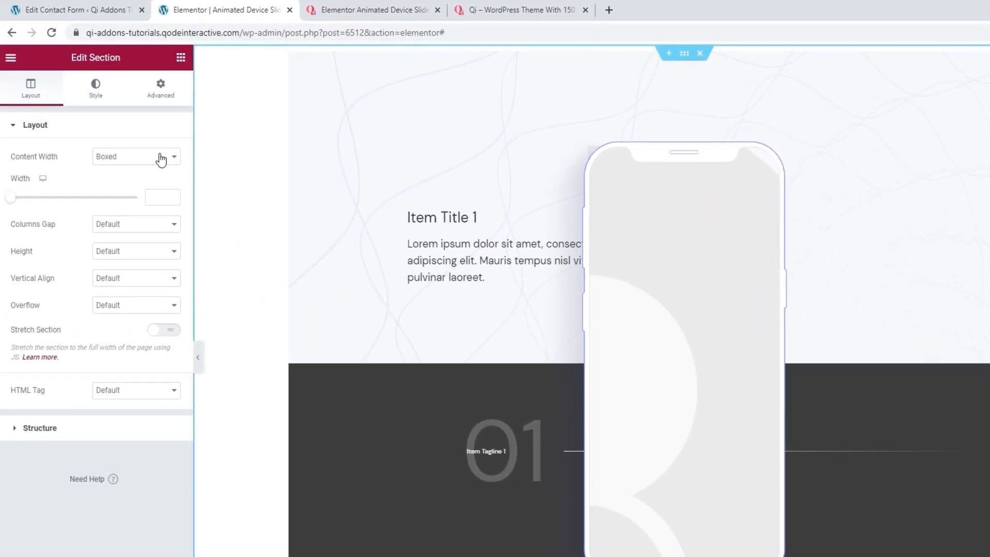
pyautogui.click(161, 157)
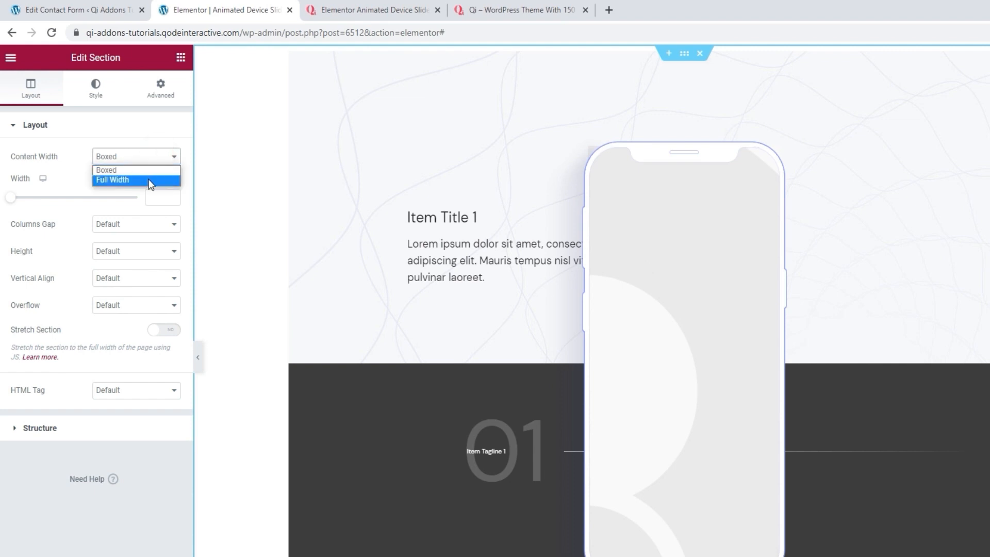
pyautogui.click(148, 178)
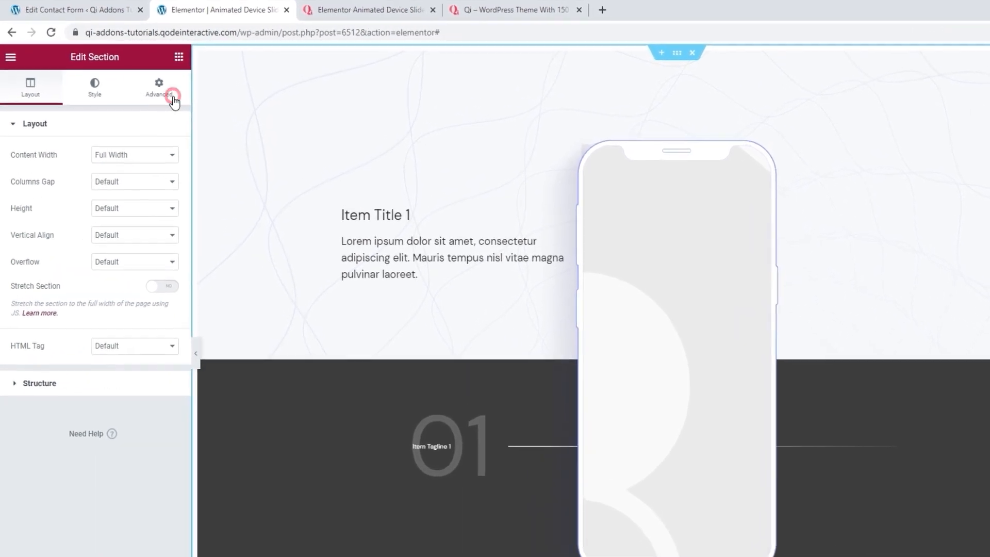
# Set the section's top and bottom margins to 0 and its padding to 0 on all sides
pyautogui.click(135, 75)
pyautogui.click(23, 170)
pyautogui.write('0')
pyautogui.click(105, 171)
pyautogui.write('0')
pyautogui.click(23, 216)
pyautogui.write('0')
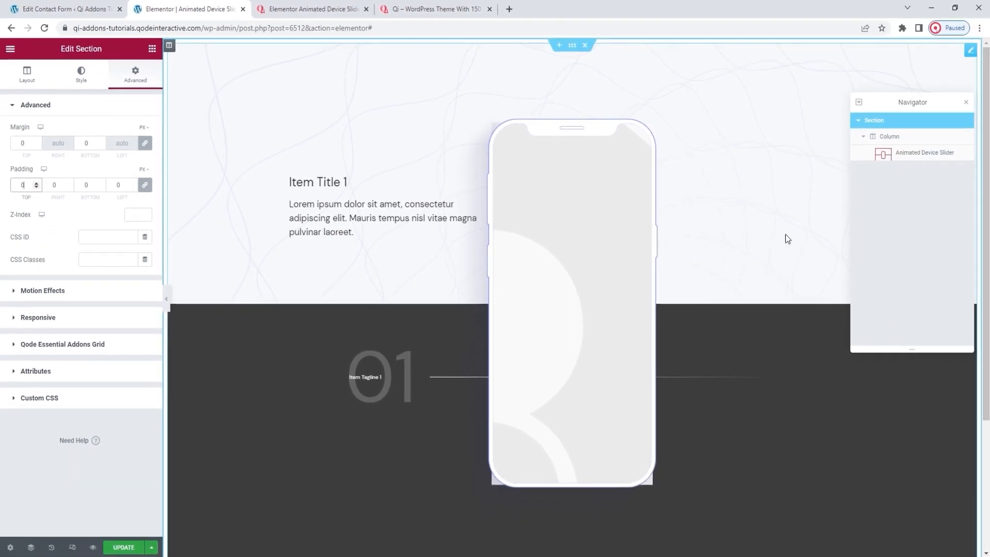
# Set the column's margin and padding to 0 on all sides
pyautogui.click(894, 142)
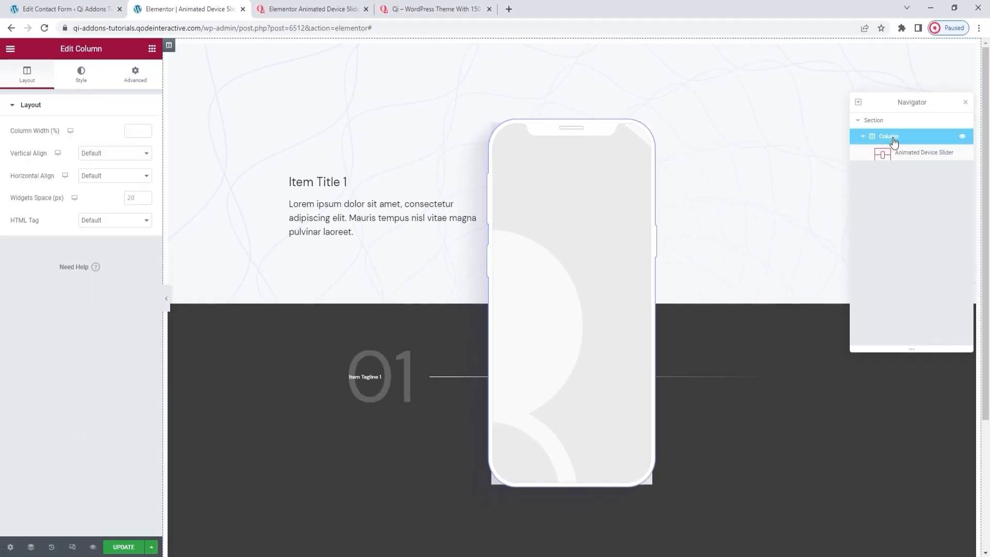
pyautogui.click(135, 74)
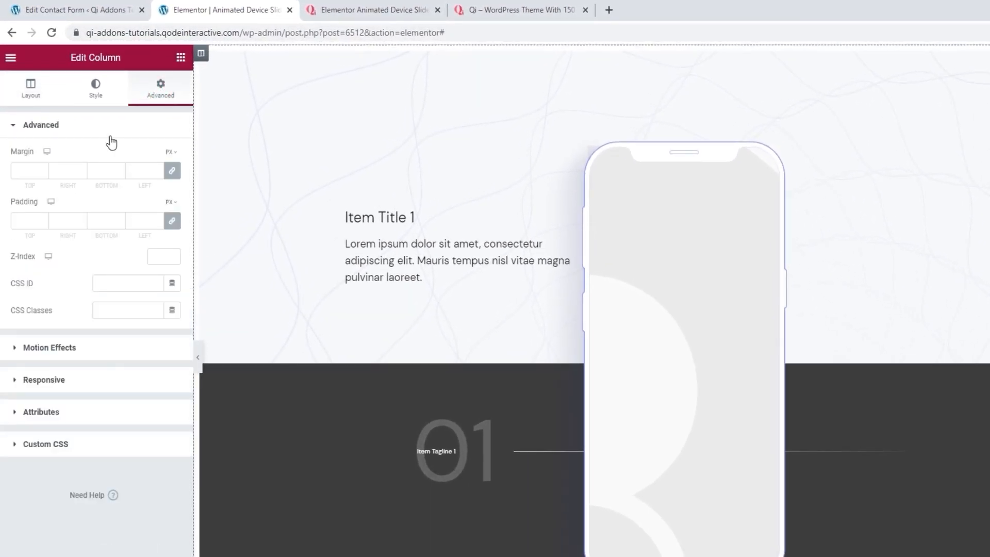
pyautogui.click(35, 171)
pyautogui.write('0')
pyautogui.click(25, 222)
pyautogui.write('0')
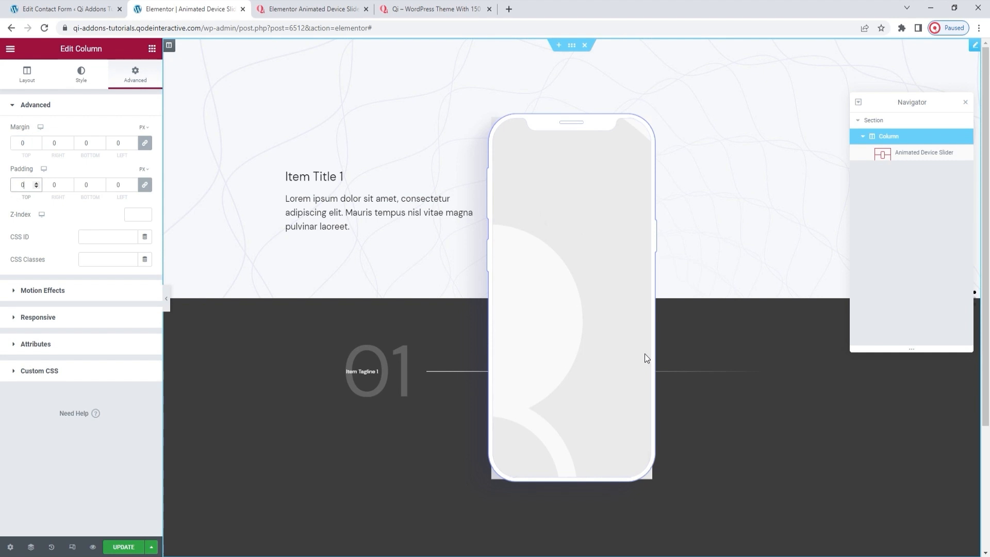
# Return to the Animated Device Slider widget's settings and close the Navigator
pyautogui.click(635, 329)
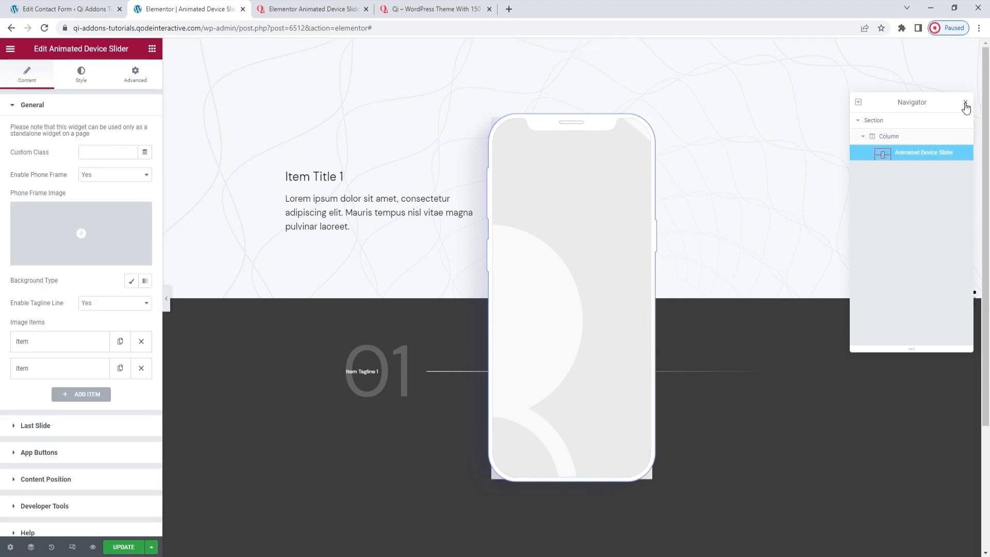
pyautogui.click(966, 103)
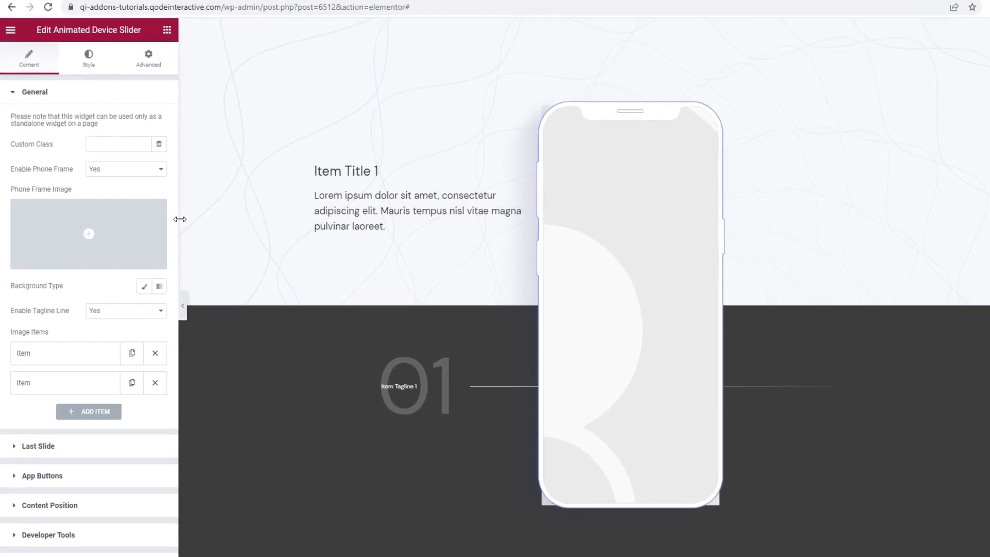
# Try the slider with Enable Phone Frame set to No and restore it to Yes
pyautogui.click(124, 164)
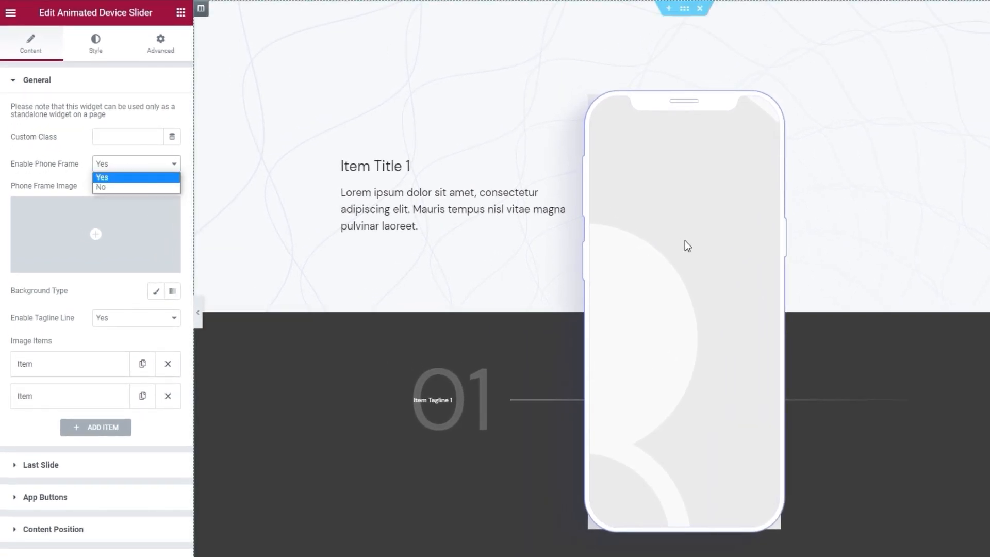
pyautogui.click(136, 186)
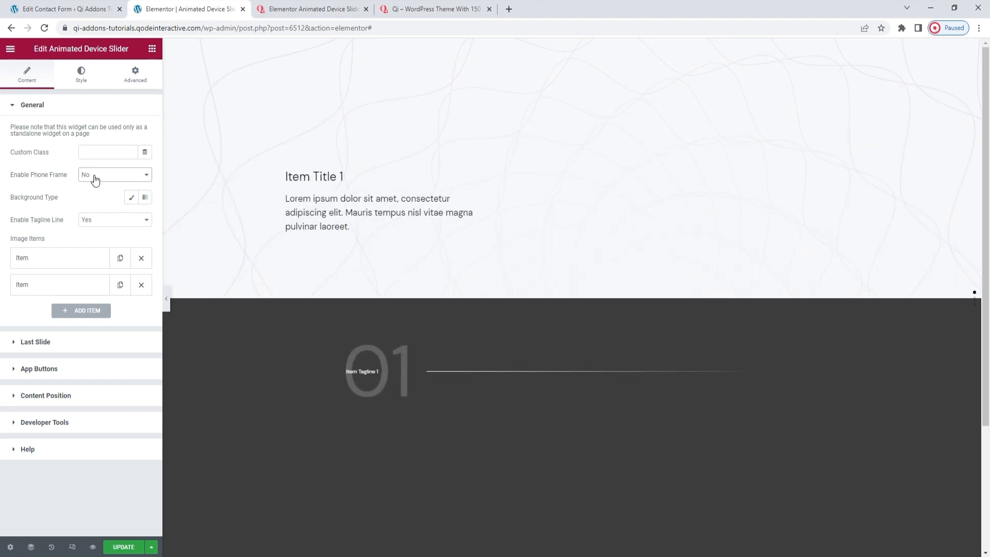
pyautogui.click(95, 179)
pyautogui.click(103, 186)
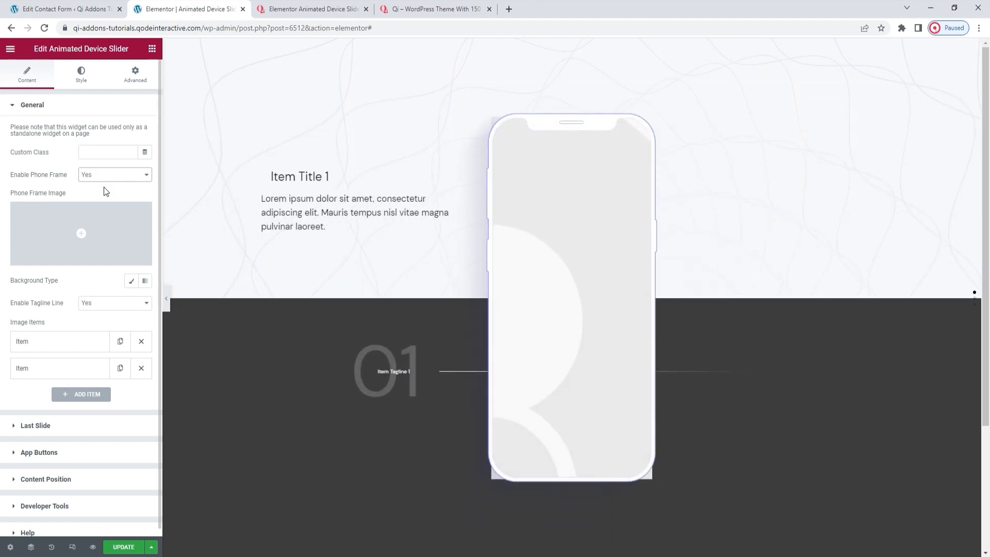
# Insert the device frame image with black side edges from the media library as the slider's Phone Frame Image
pyautogui.moveTo(110, 215)
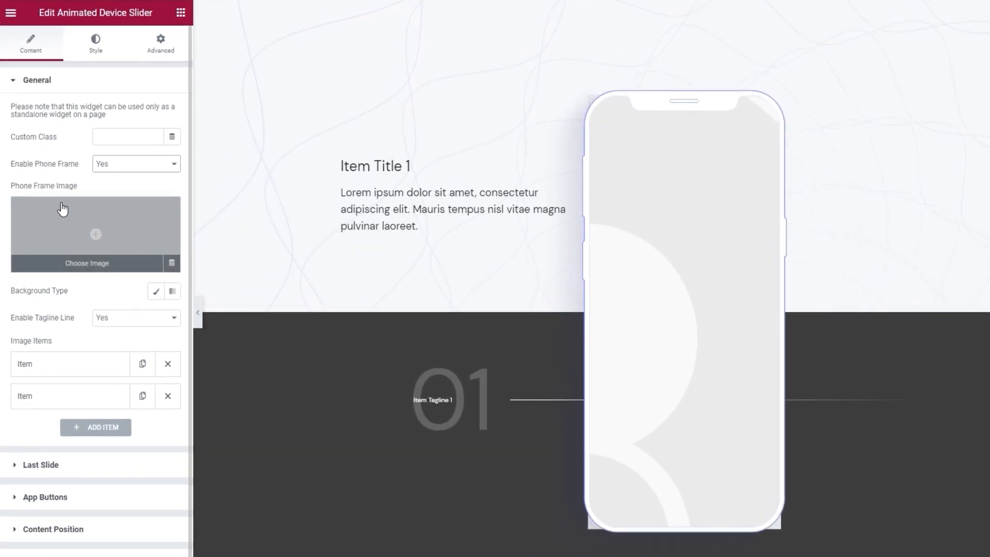
pyautogui.click(130, 229)
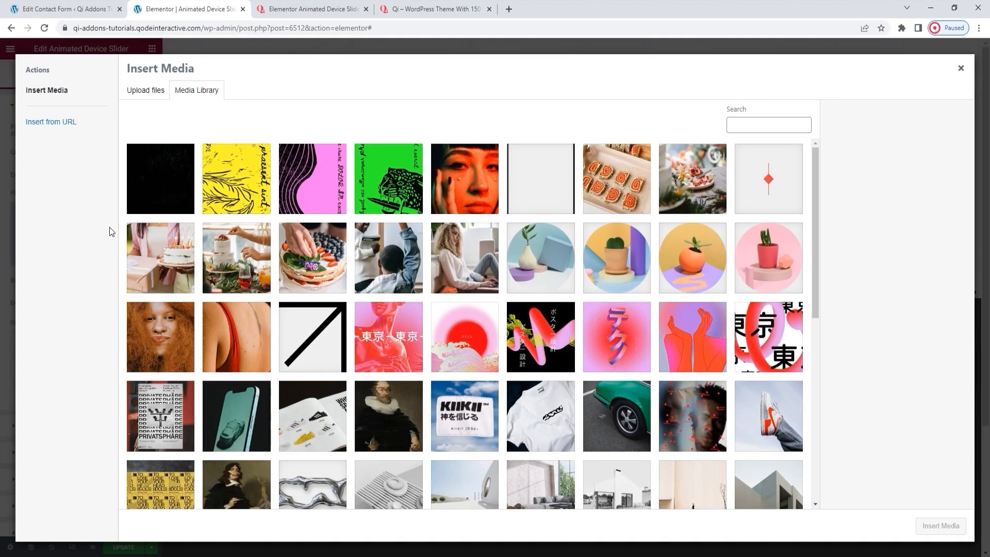
pyautogui.click(546, 192)
pyautogui.click(948, 531)
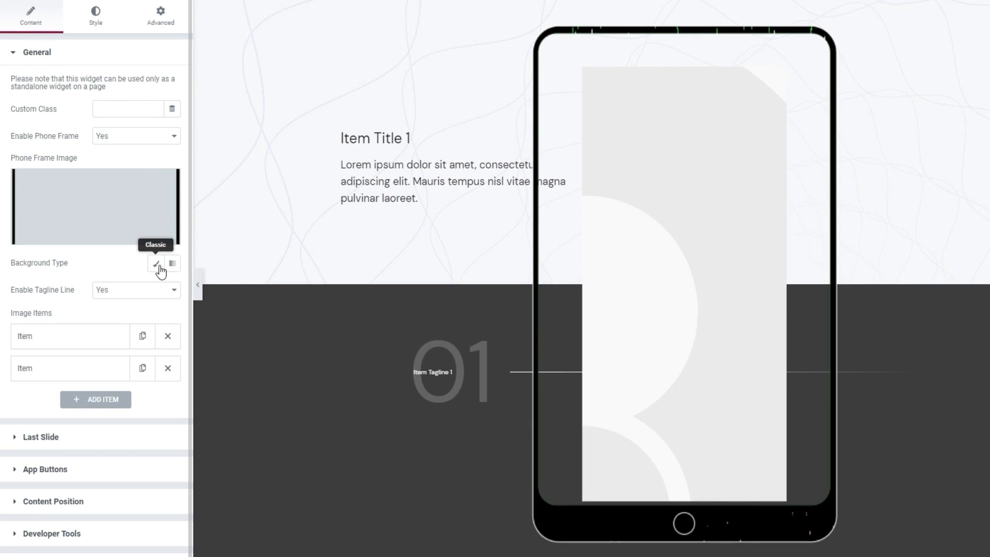
# Try the Classic and Gradient background types for the slider and look through the options each one offers
pyautogui.click(159, 265)
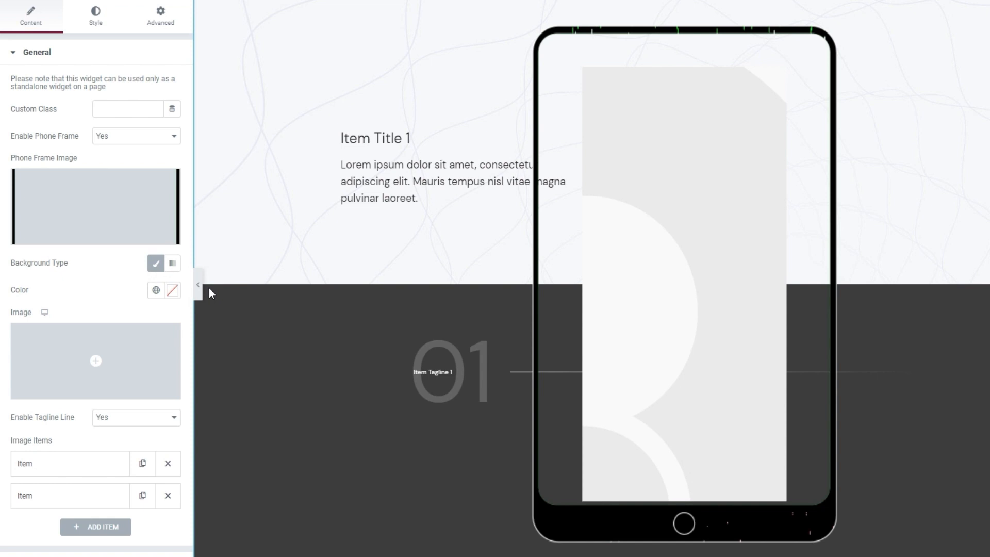
pyautogui.moveTo(121, 342)
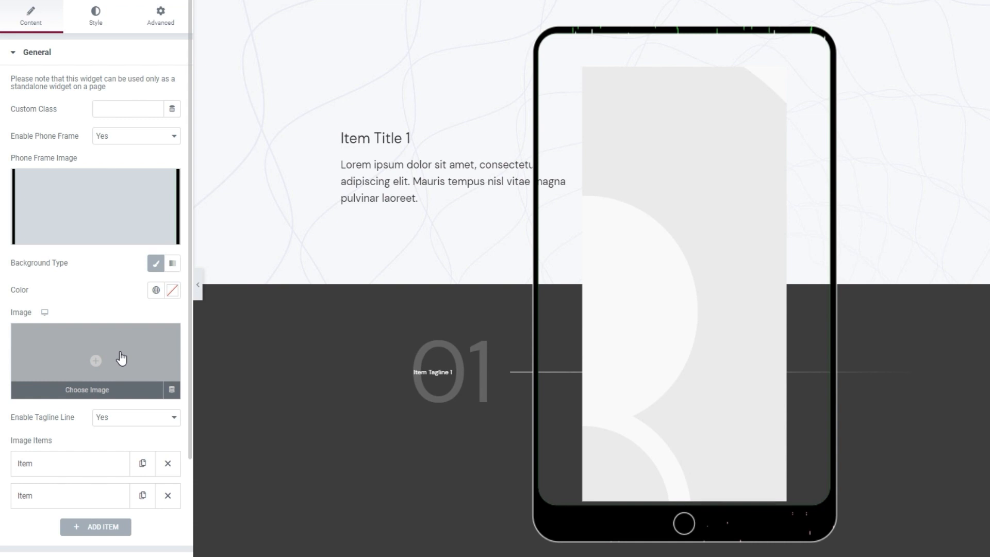
pyautogui.click(173, 264)
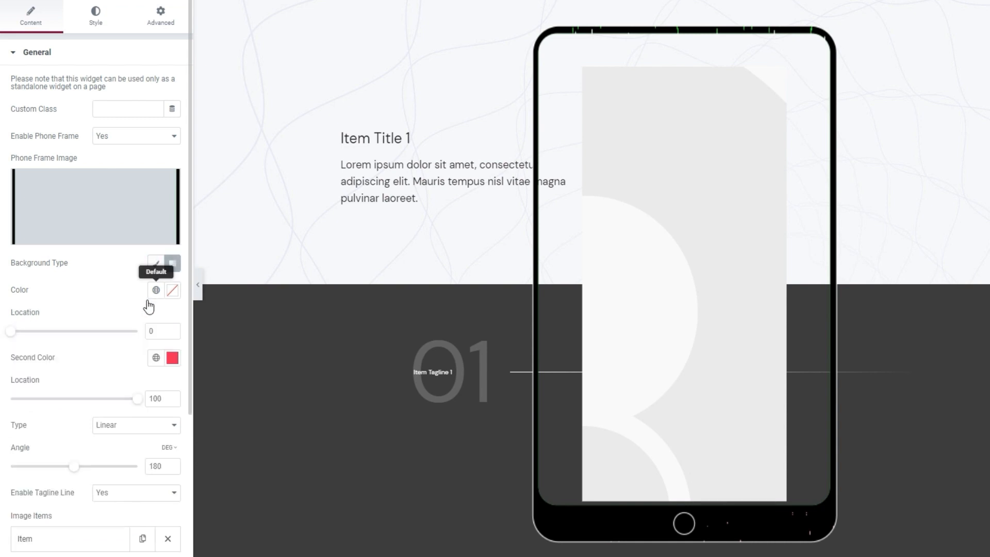
pyautogui.scroll(-1, 148, 305)
pyautogui.scroll(-2, 148, 304)
pyautogui.scroll(2, 148, 304)
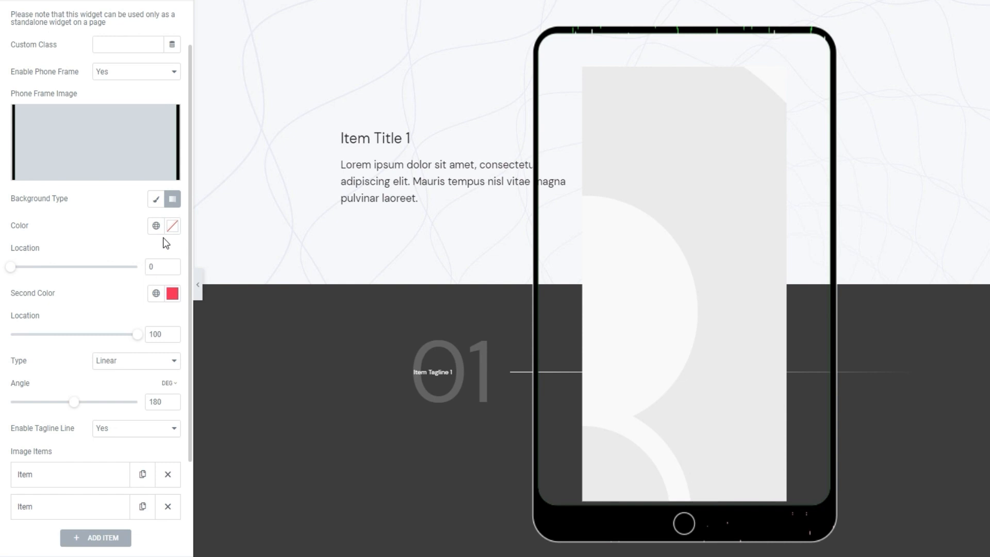
# Give the slider a Classic background using animated-device-main-image.jpeg from the media library, with its position set to Top Left
pyautogui.click(151, 203)
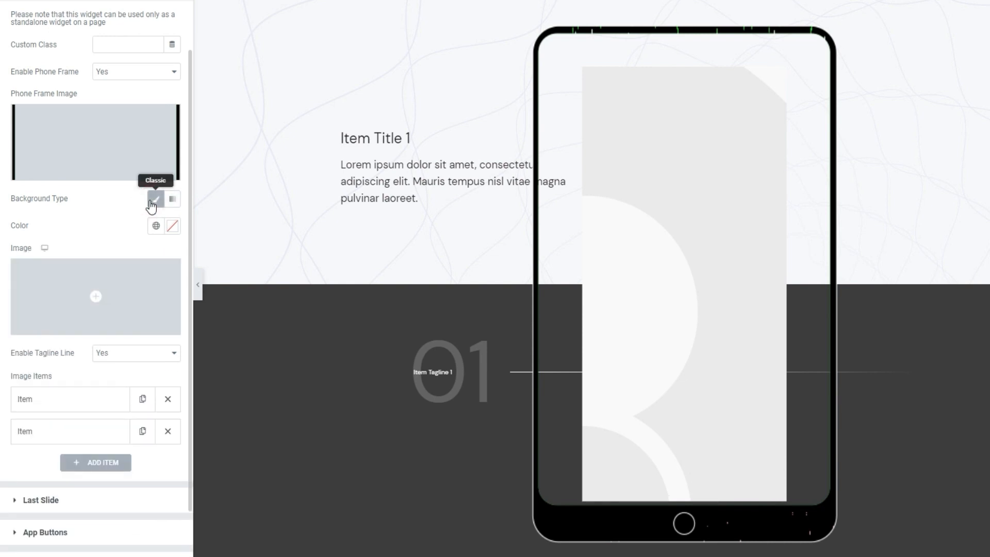
pyautogui.click(127, 302)
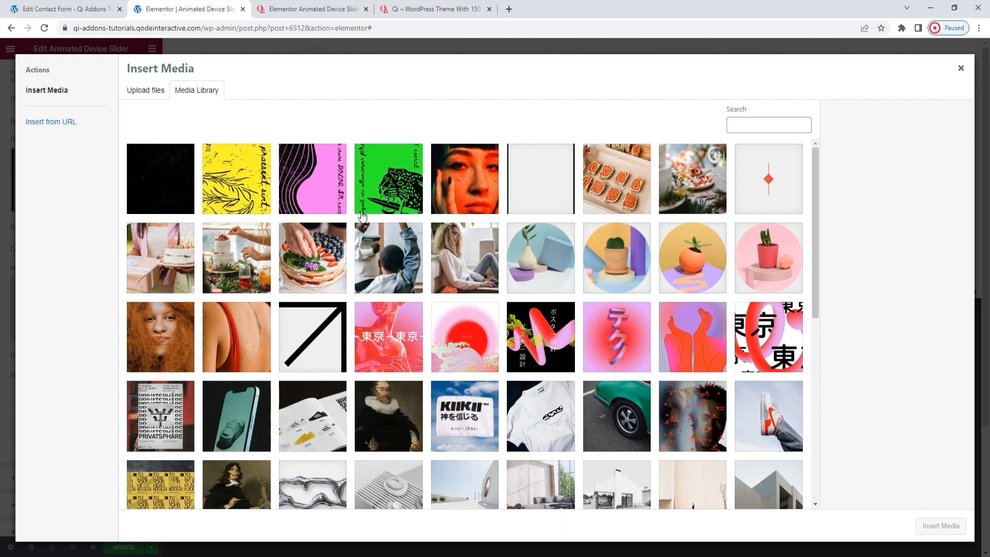
pyautogui.click(449, 187)
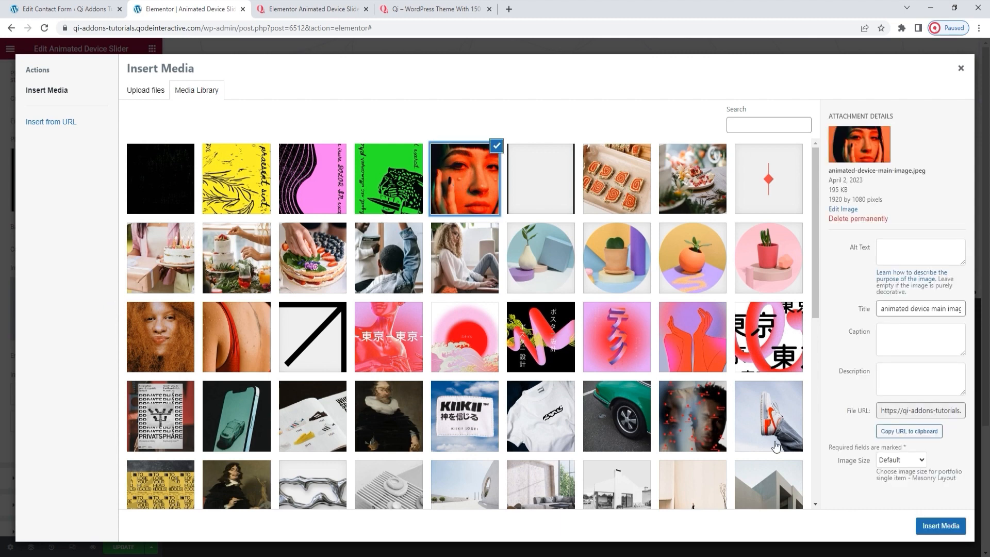
pyautogui.click(960, 527)
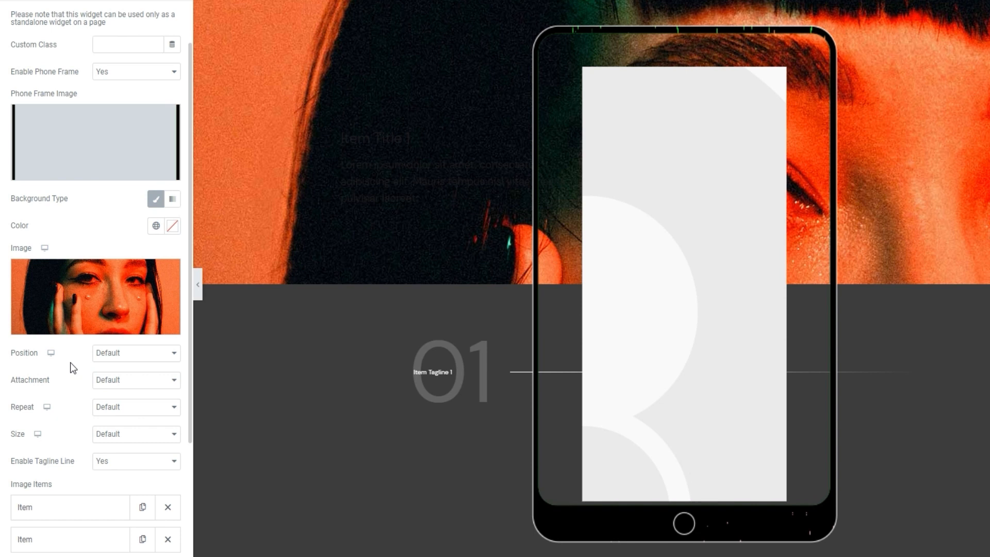
pyautogui.click(117, 355)
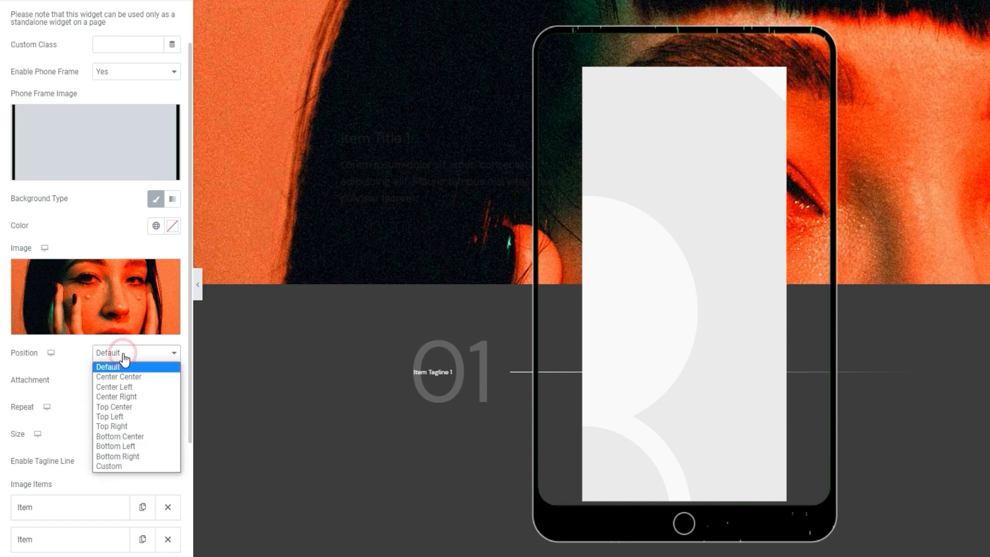
pyautogui.click(132, 418)
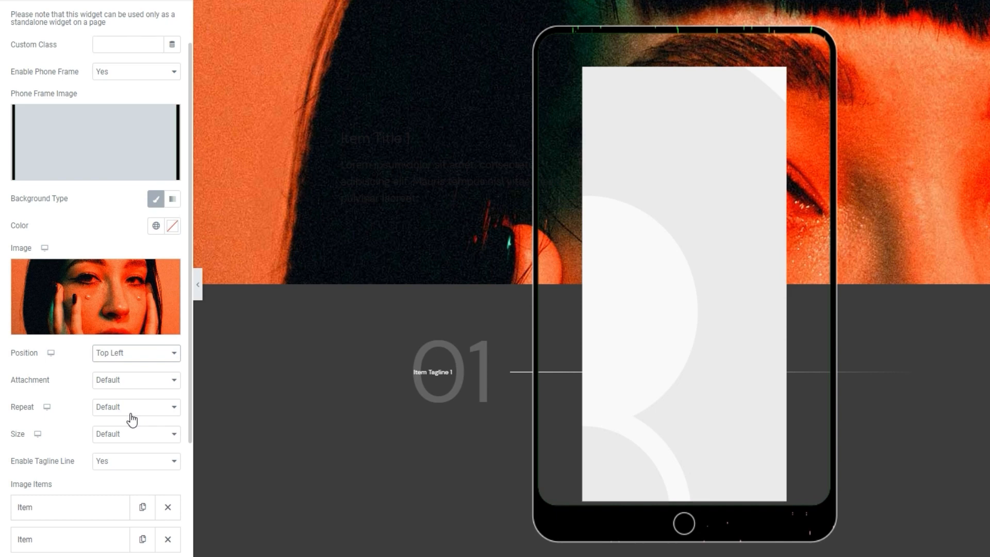
# Try the Center Center position for the slider's background image and set the position to Default
pyautogui.click(136, 353)
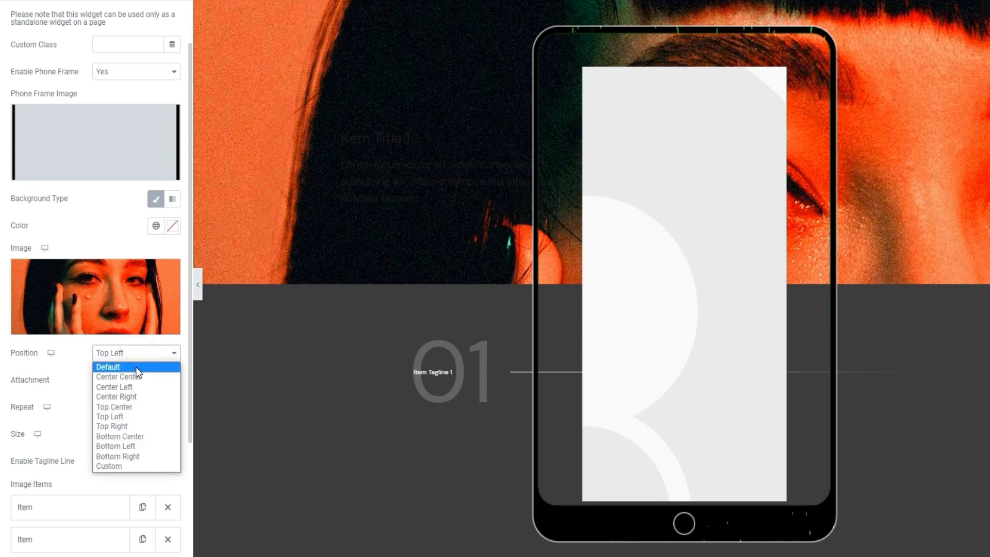
pyautogui.click(136, 374)
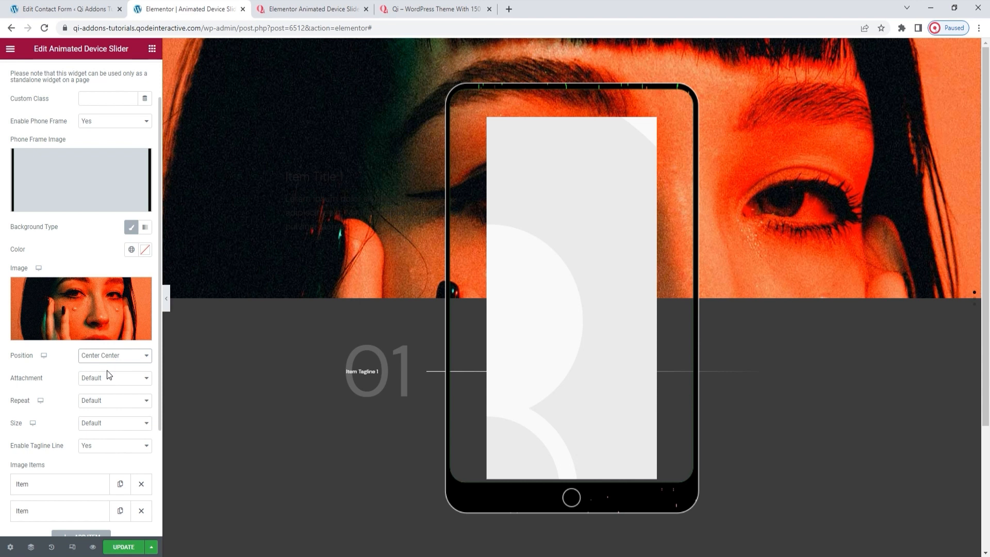
pyautogui.click(116, 357)
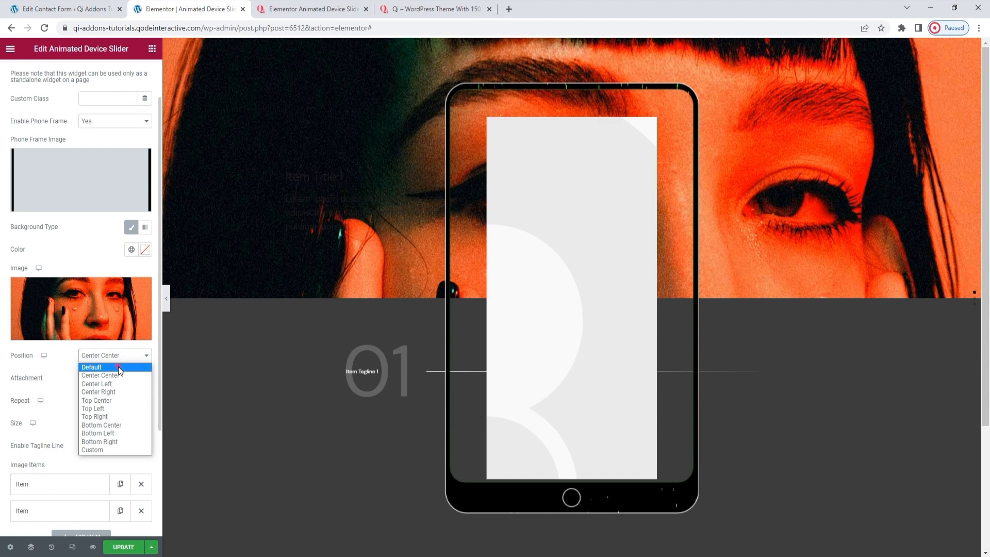
pyautogui.click(119, 367)
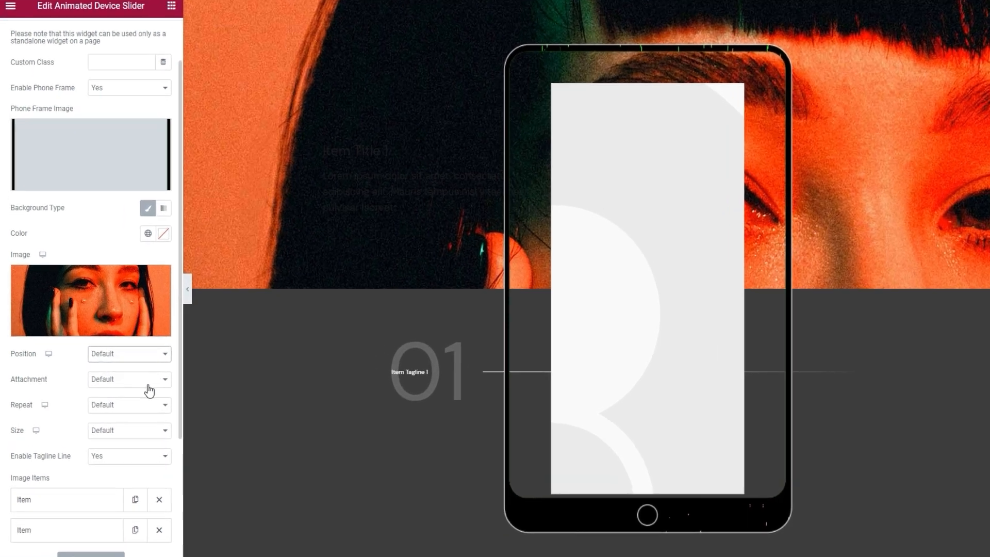
# Try the Scroll and Fixed attachments for the background image, checking Fixed against page scrolling, and restore the attachment to Default
pyautogui.click(129, 381)
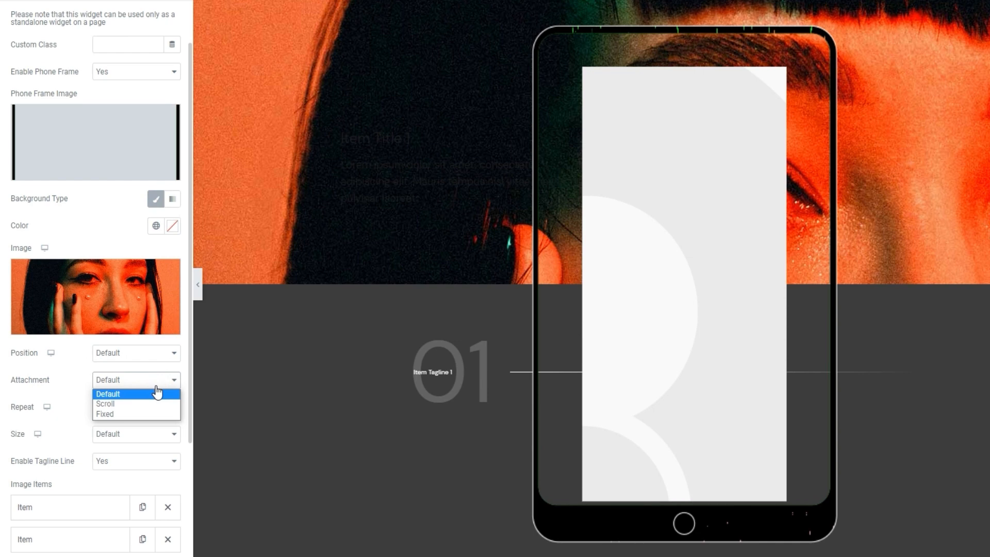
pyautogui.click(158, 394)
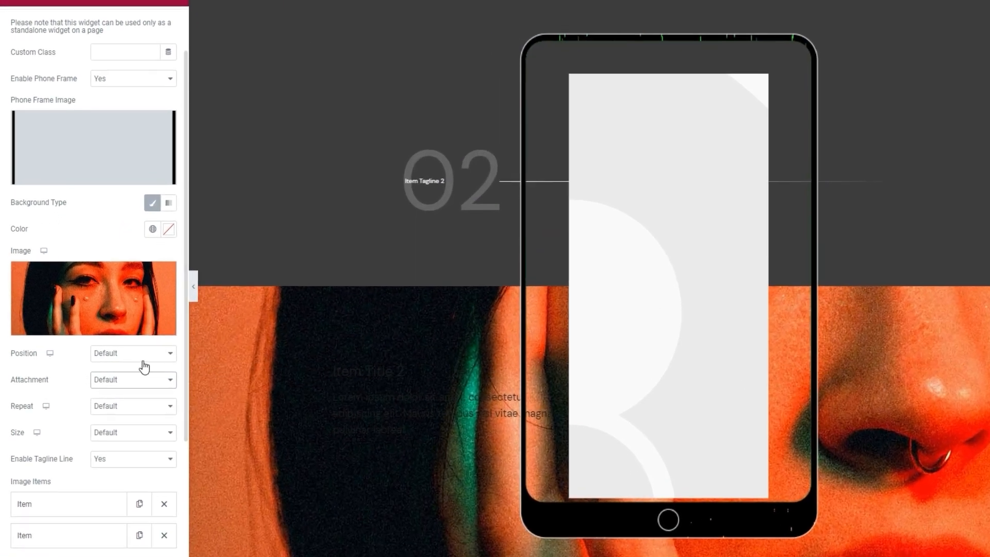
pyautogui.click(113, 379)
pyautogui.click(106, 391)
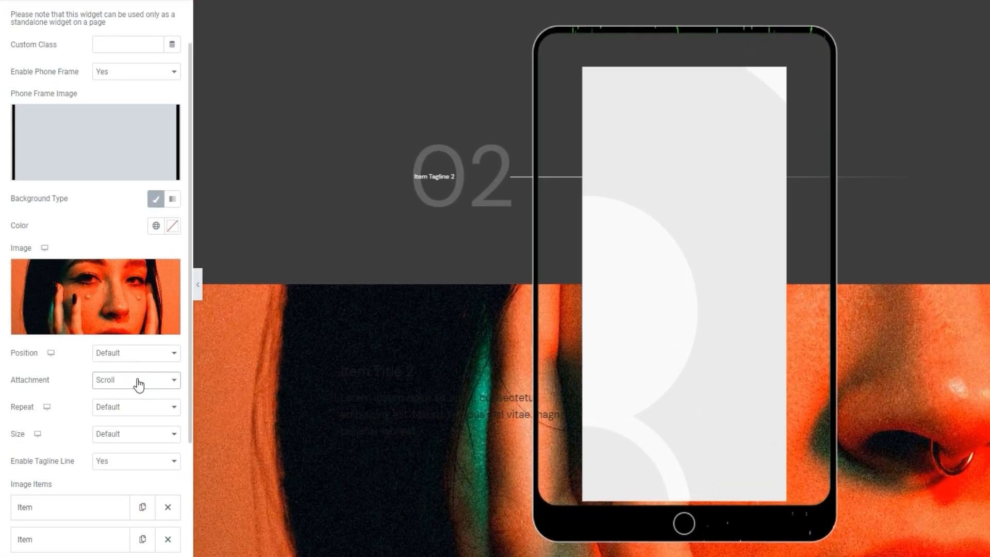
pyautogui.click(136, 381)
pyautogui.click(121, 413)
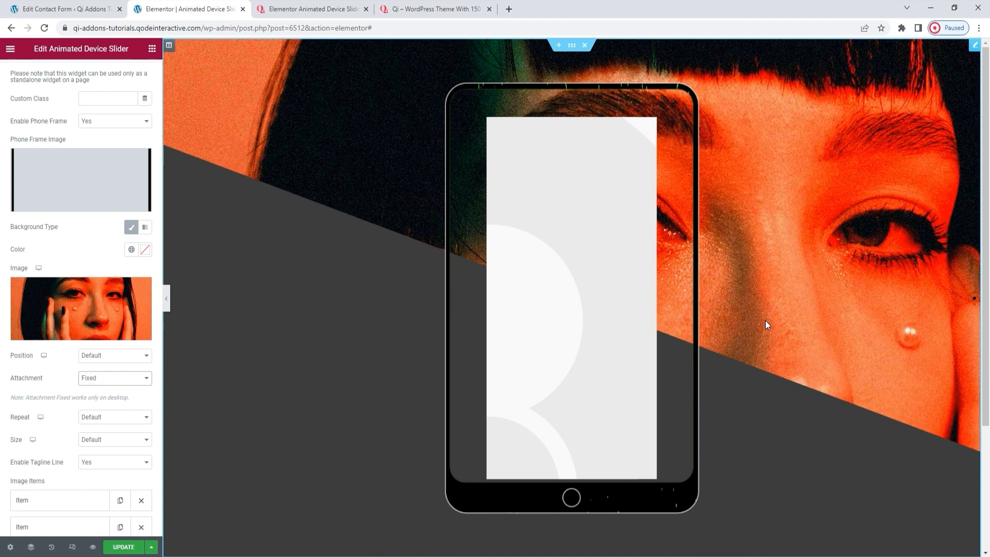
pyautogui.scroll(-10, 765, 320)
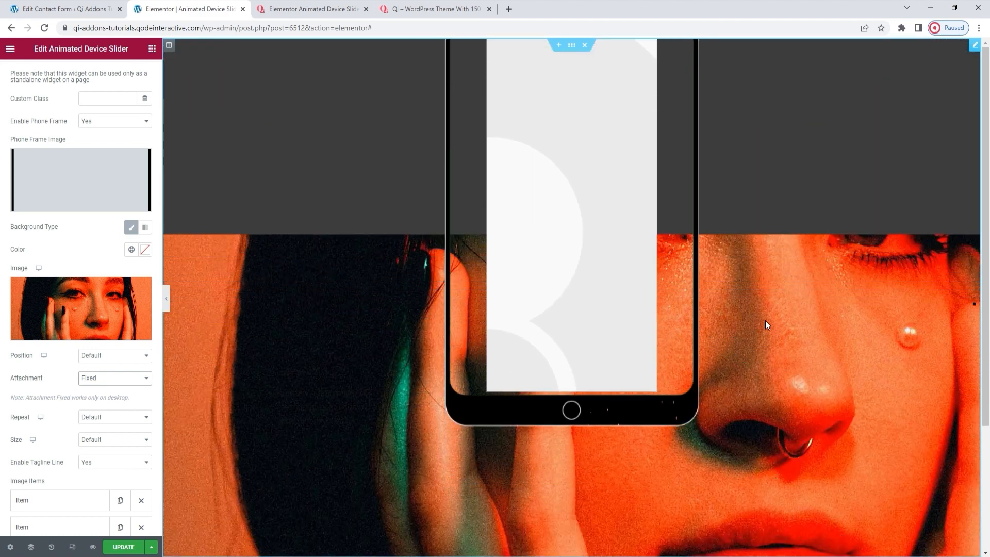
pyautogui.scroll(10, 877, 320)
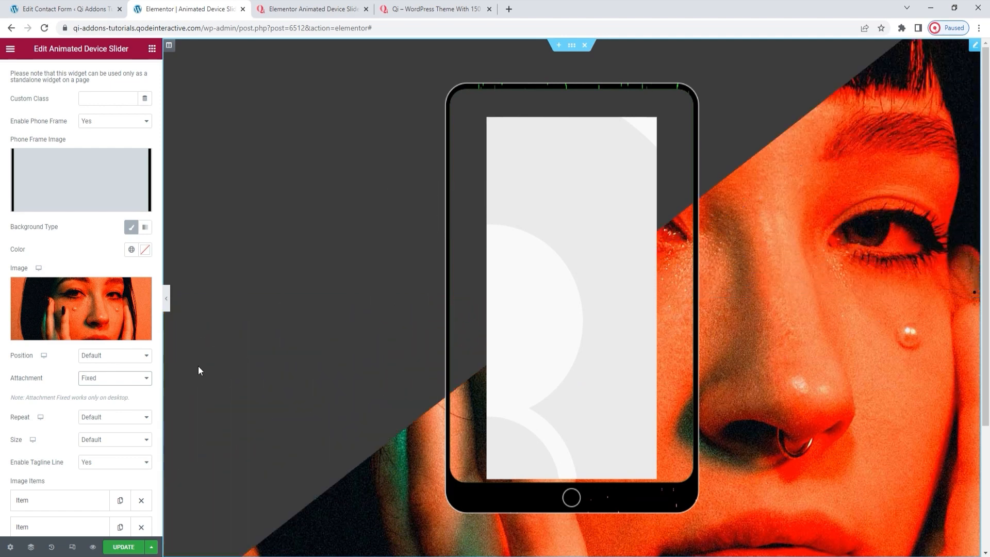
pyautogui.click(115, 378)
pyautogui.click(108, 390)
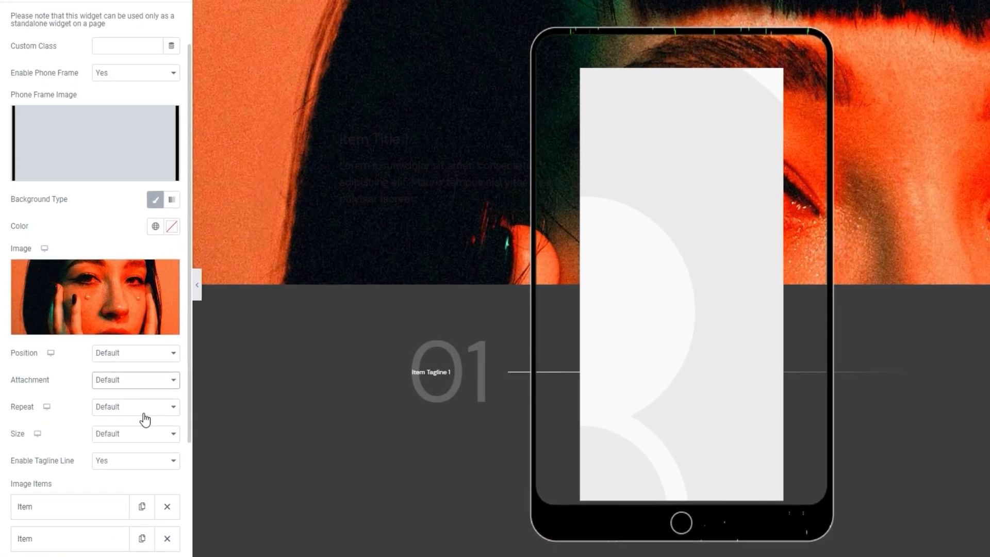
# Look through the background image's Repeat options and try its Auto, Contain and Custom sizes
pyautogui.click(145, 414)
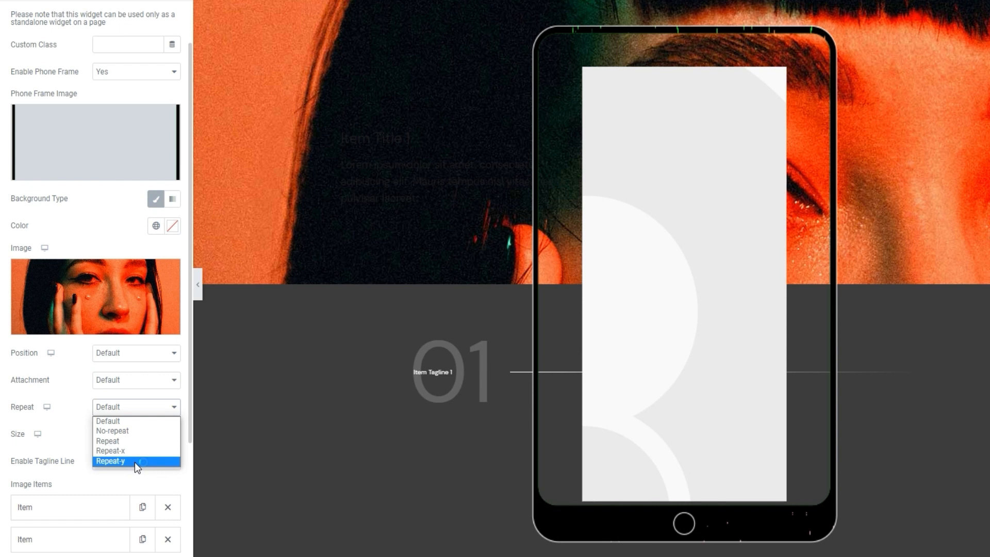
pyautogui.click(140, 420)
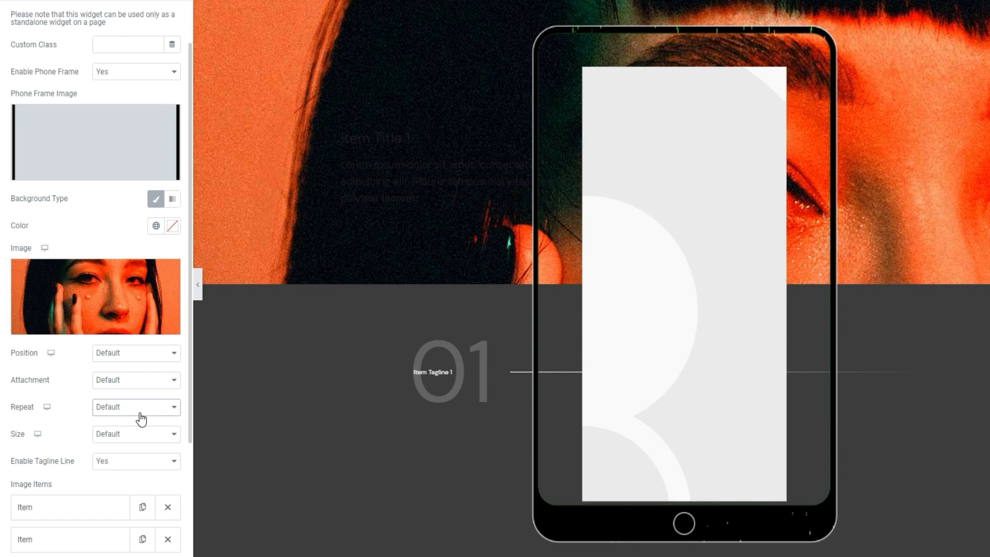
pyautogui.click(142, 434)
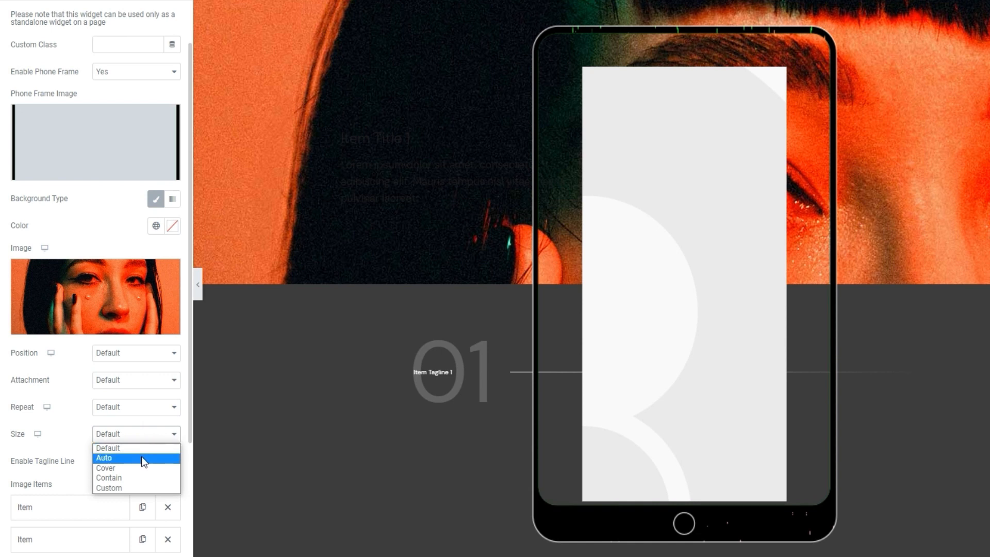
pyautogui.click(141, 458)
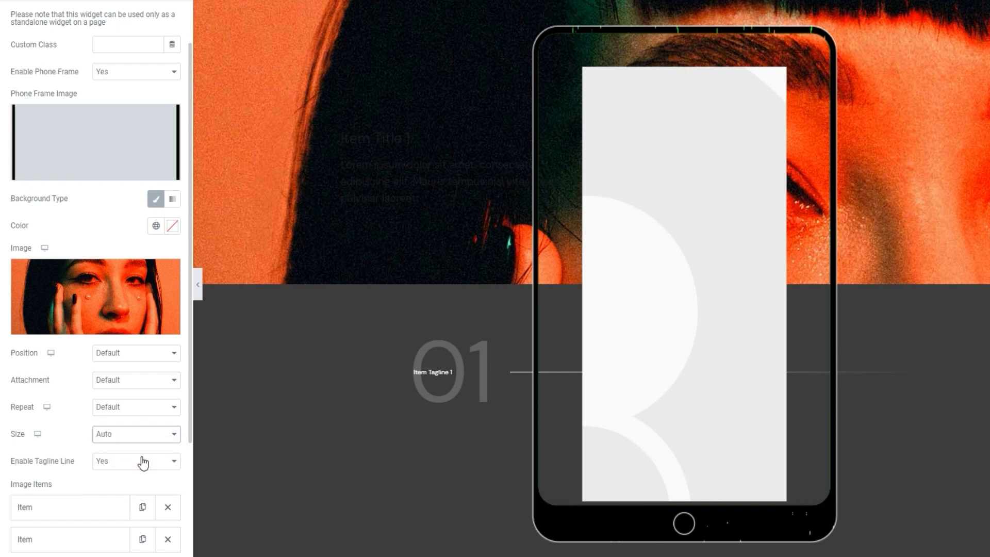
pyautogui.click(137, 434)
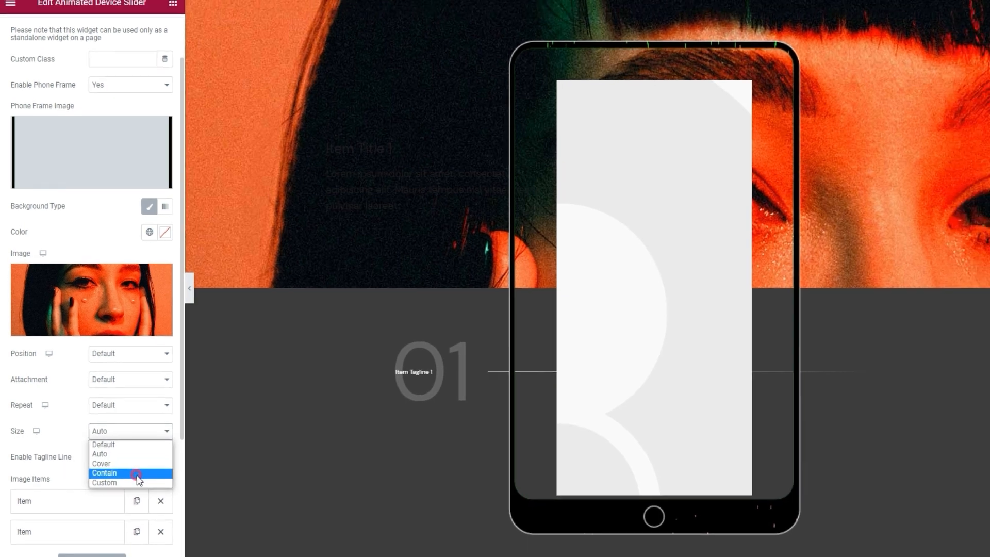
pyautogui.click(141, 477)
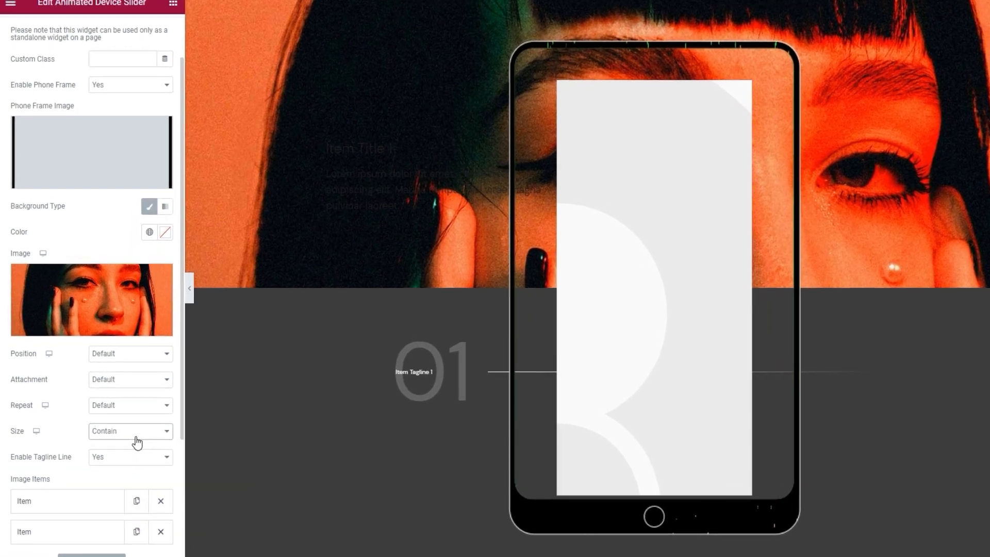
pyautogui.click(119, 424)
pyautogui.click(146, 493)
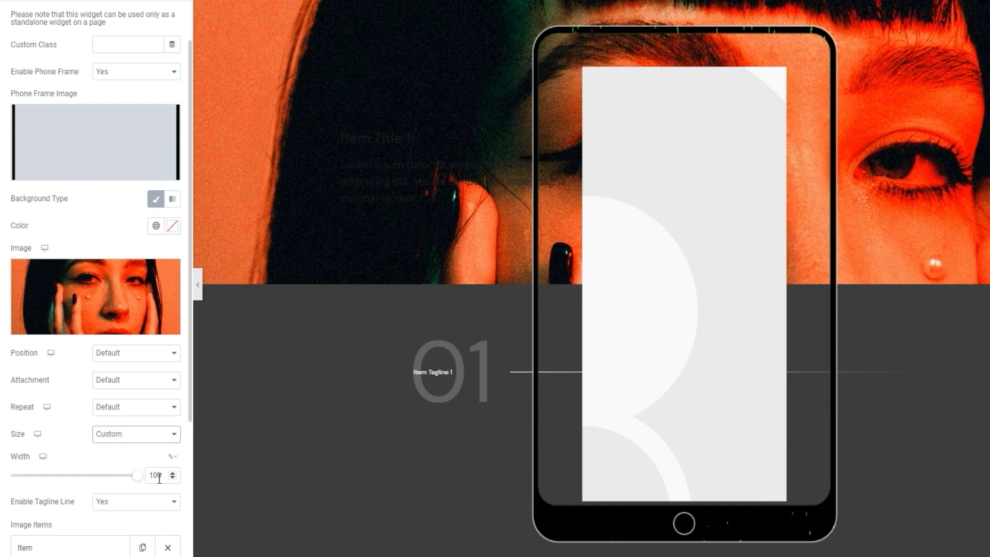
# Set the background image size to Cover and set Enable Tagline Line to No
pyautogui.click(146, 435)
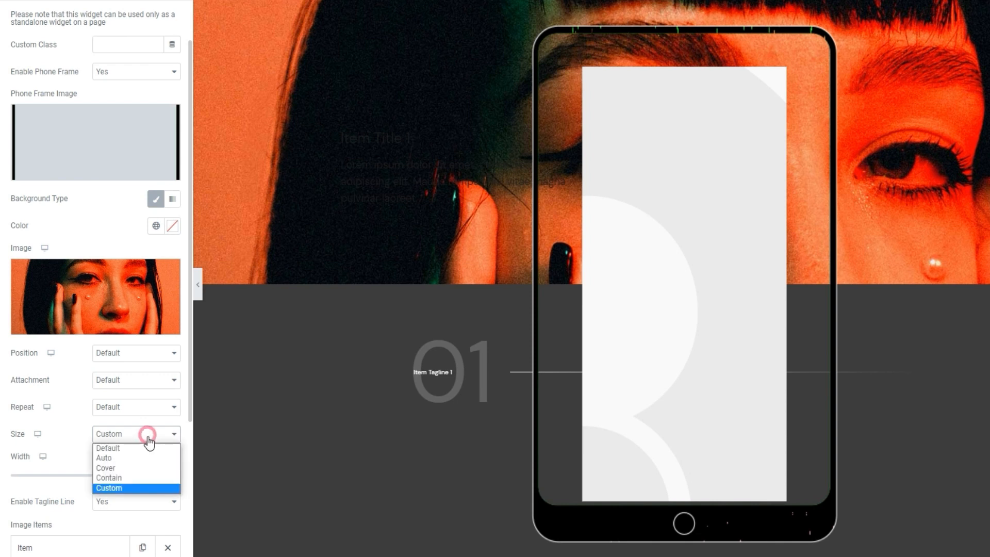
pyautogui.click(147, 468)
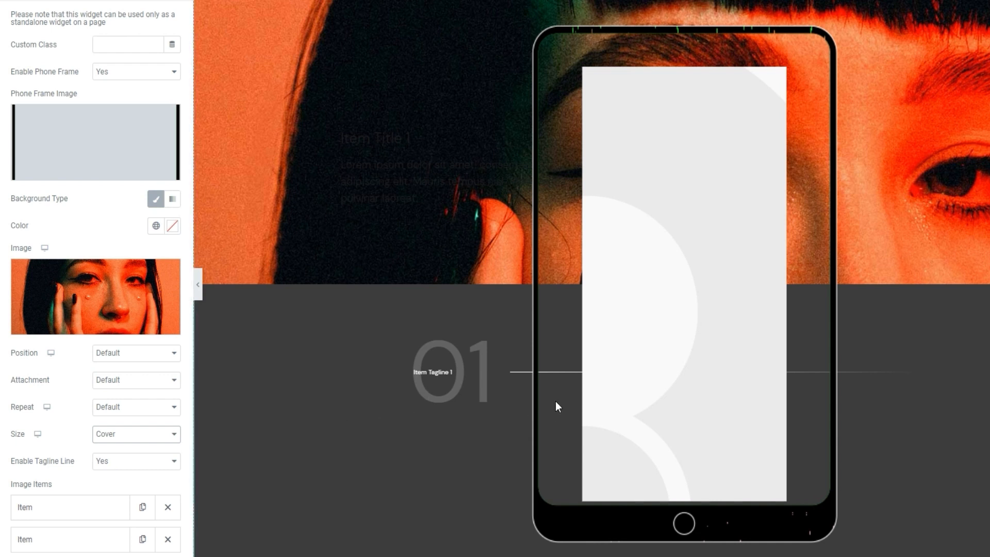
pyautogui.click(147, 461)
pyautogui.click(129, 481)
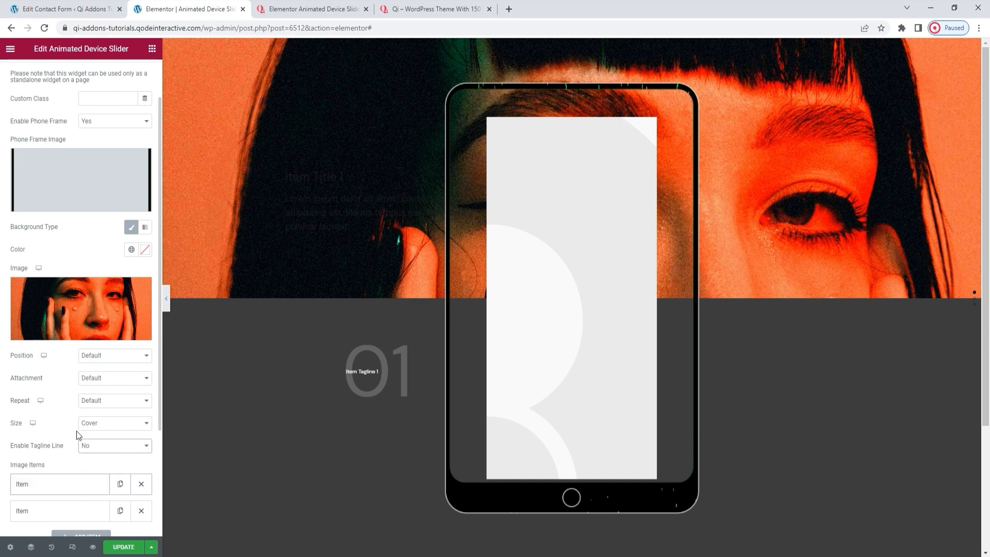
# Give the first image item the title "unleash creativity" and the link #
pyautogui.scroll(-3, 78, 432)
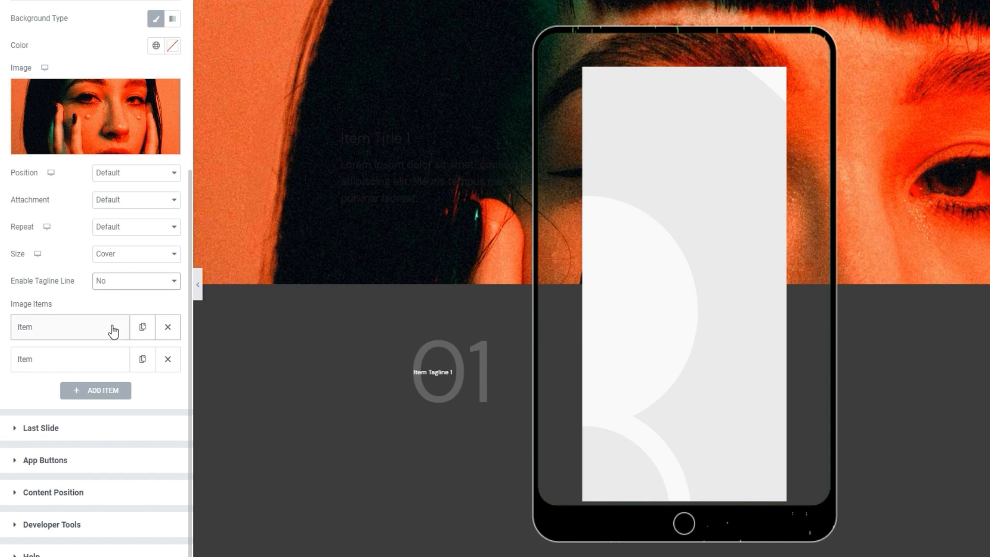
pyautogui.click(111, 327)
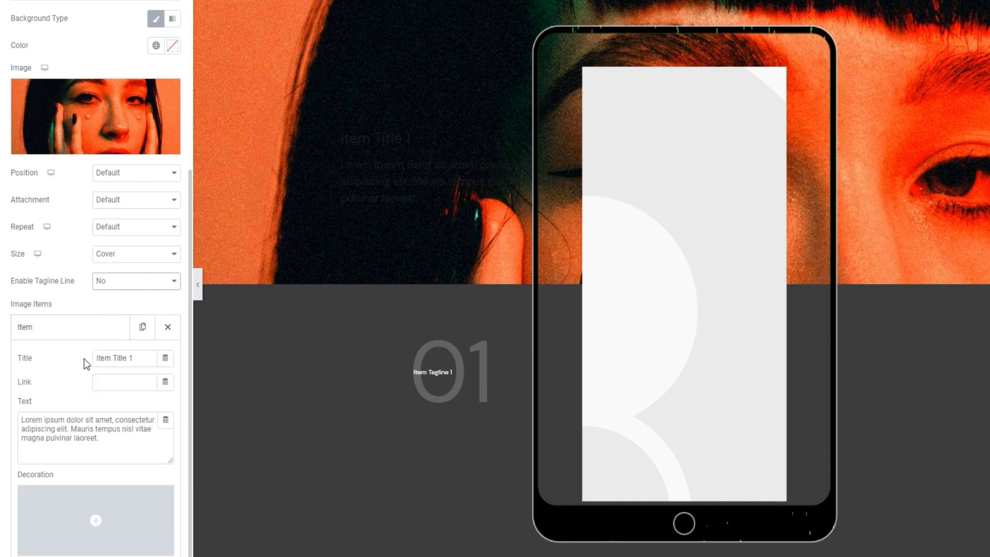
pyautogui.tripleClick(101, 358)
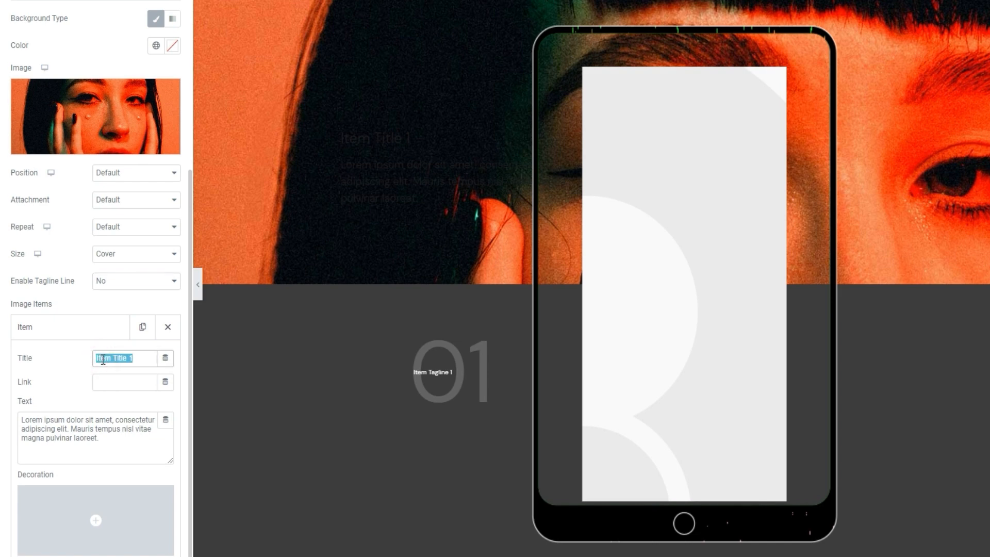
pyautogui.write('unleash creat')
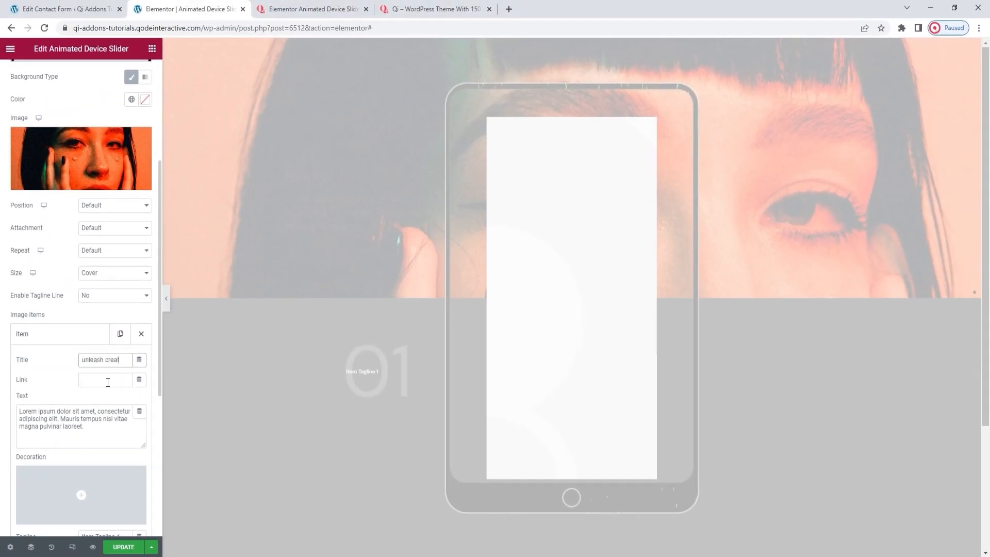
pyautogui.write('ivity')
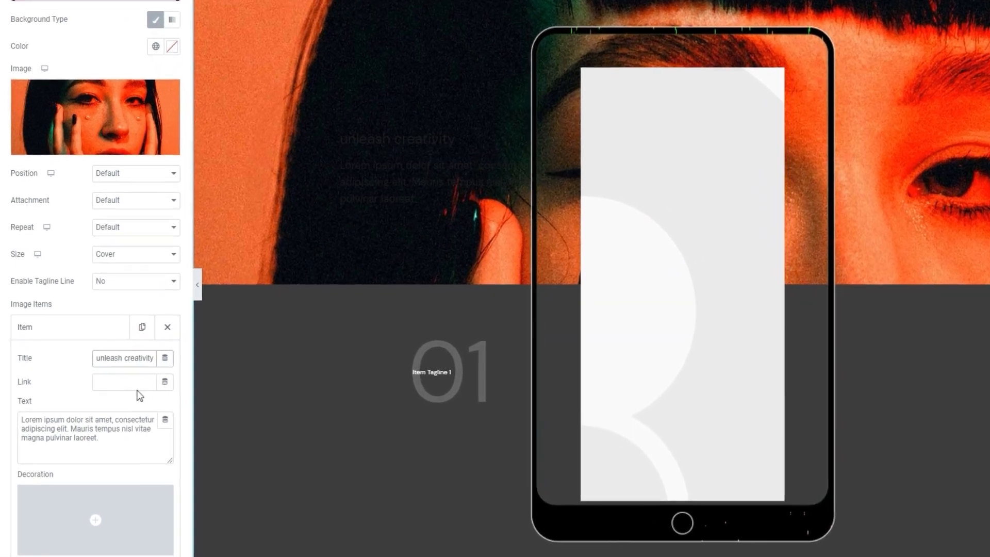
pyautogui.click(96, 382)
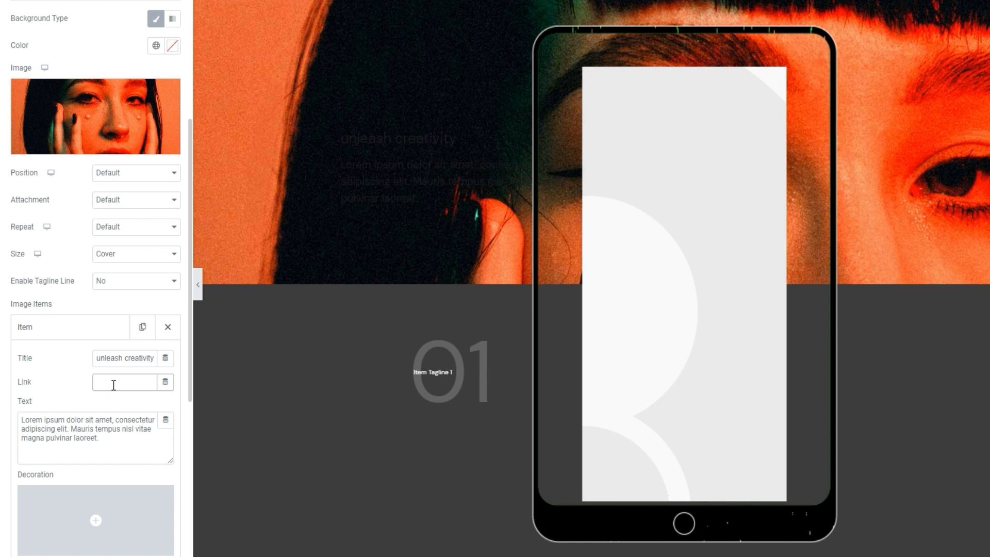
pyautogui.write('#')
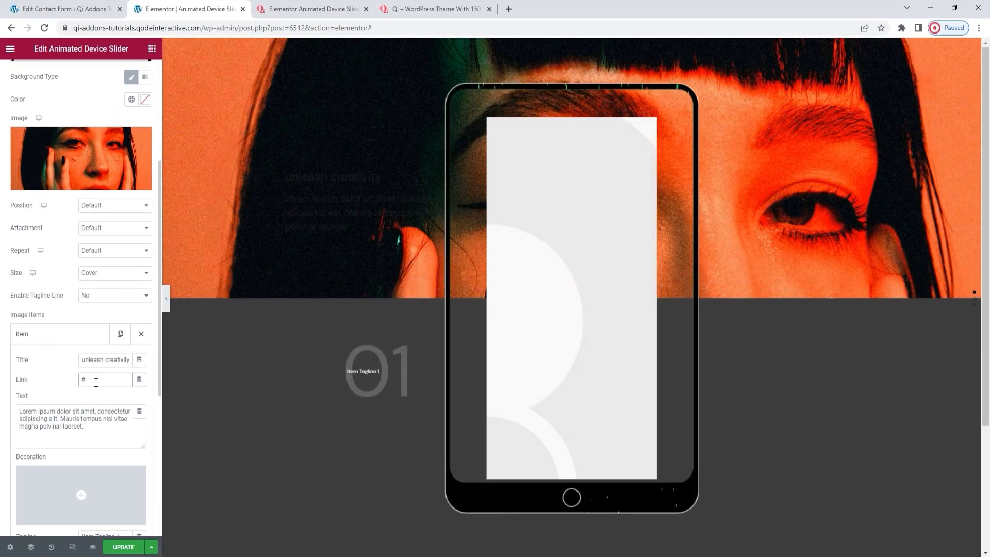
# Replace the first image item's text with "feelings of joy"
pyautogui.tripleClick(84, 427)
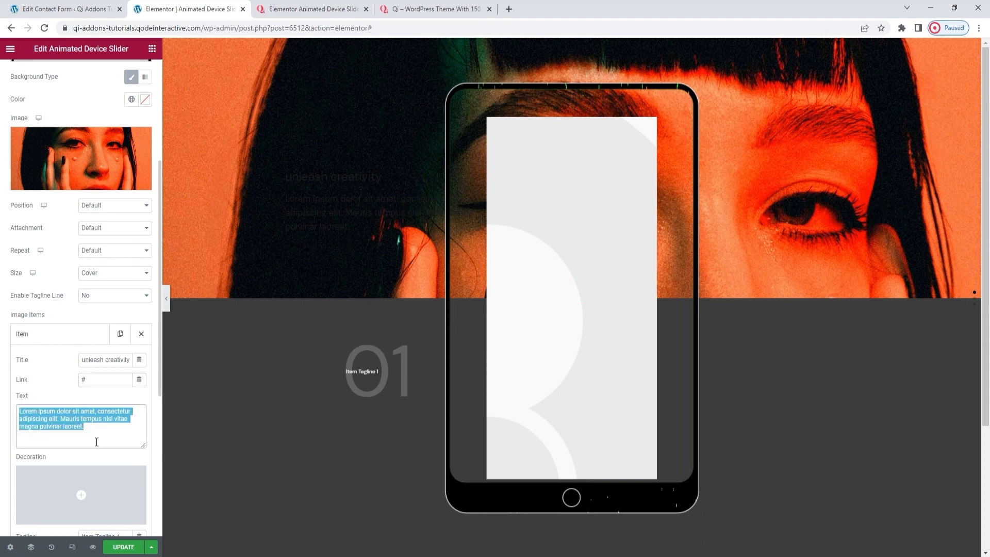
pyautogui.write('feelings of jo')
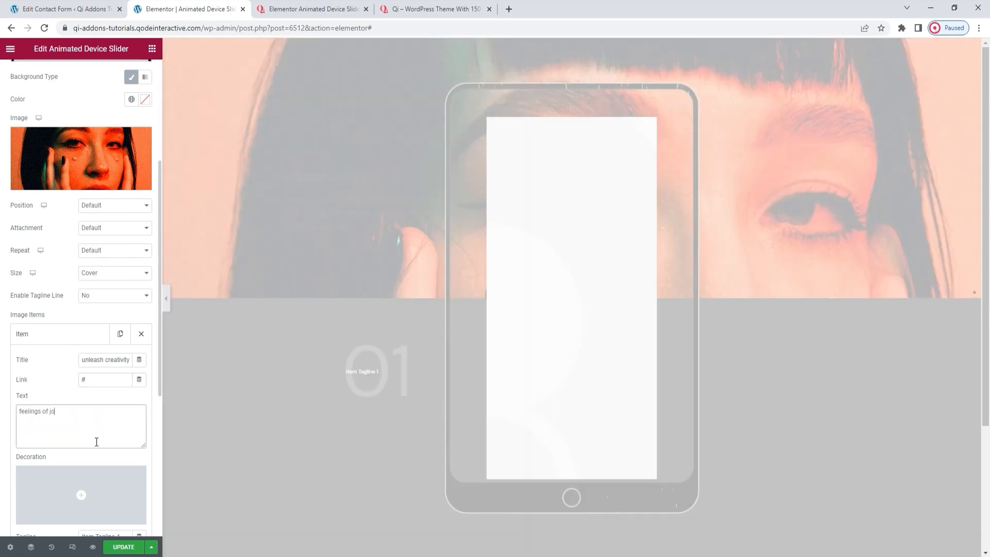
pyautogui.write('y')
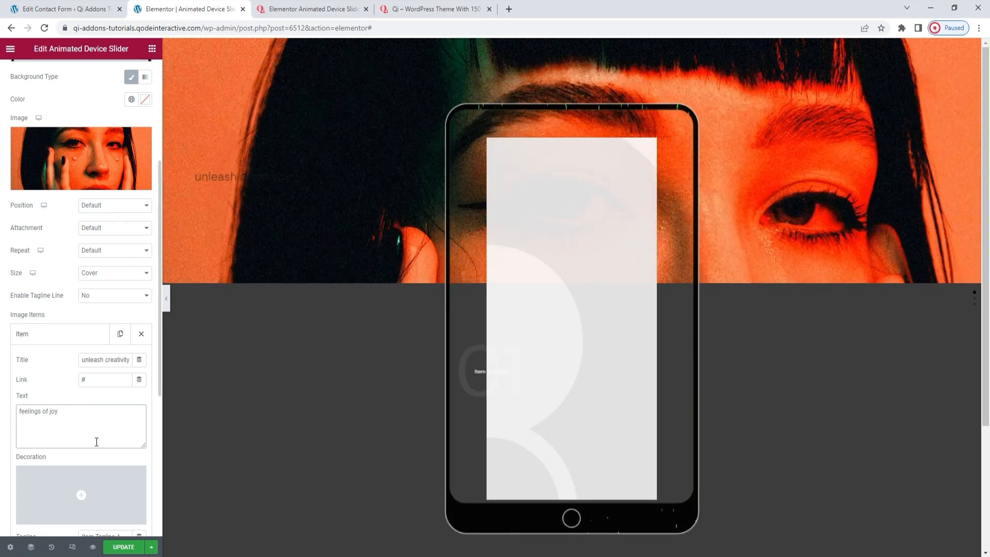
# Insert the red diamond image from the media library as the first item's Decoration
pyautogui.scroll(-1, 98, 392)
pyautogui.scroll(-1, 100, 389)
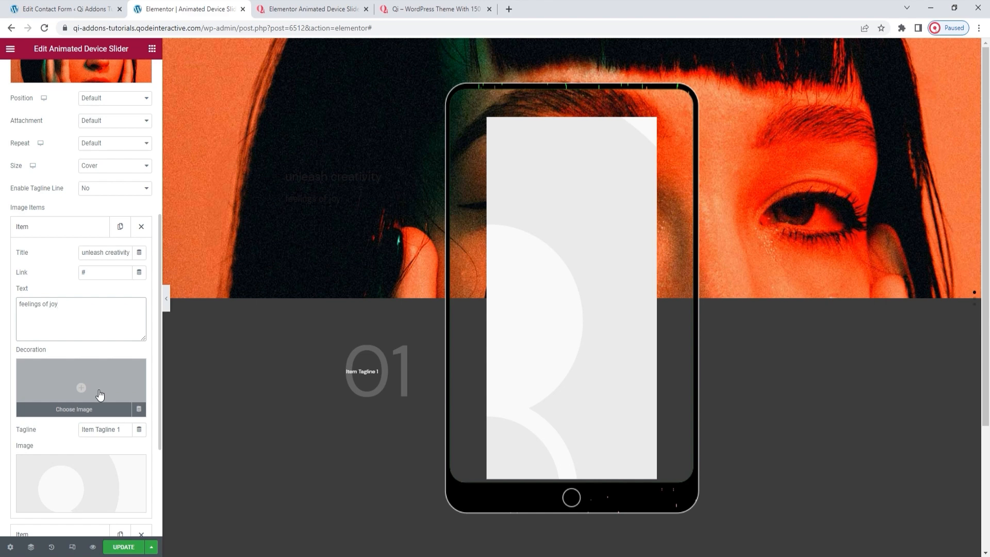
pyautogui.click(100, 395)
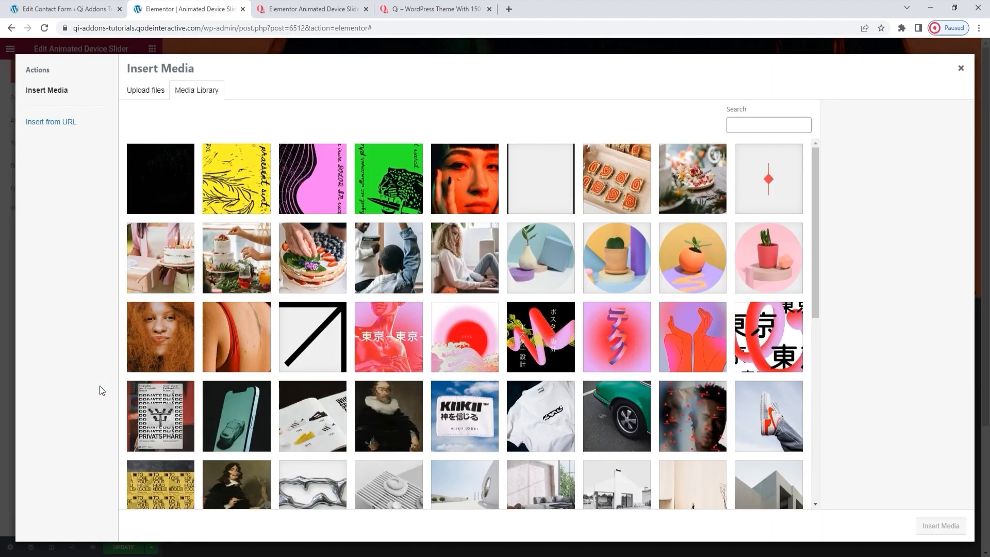
pyautogui.click(794, 198)
pyautogui.click(956, 532)
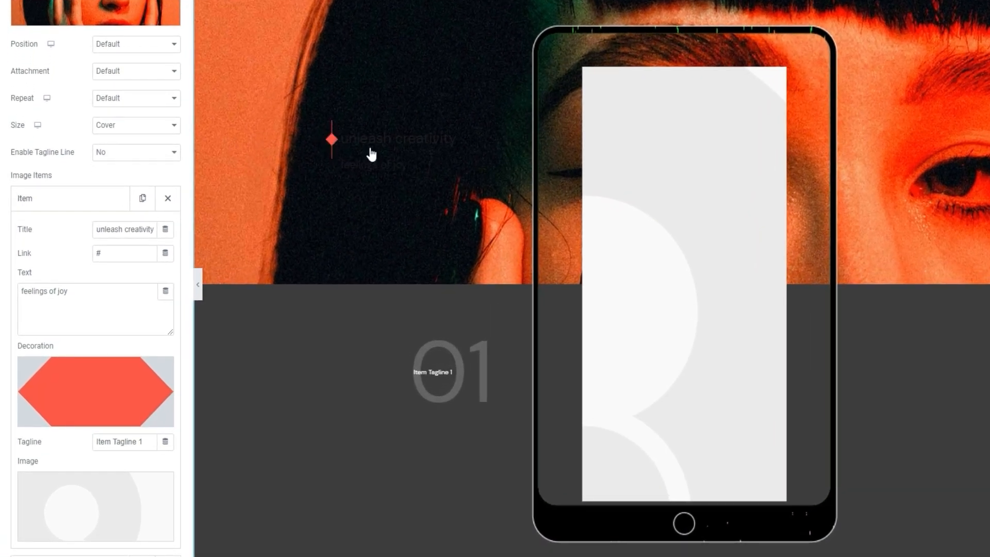
pyautogui.moveTo(142, 398)
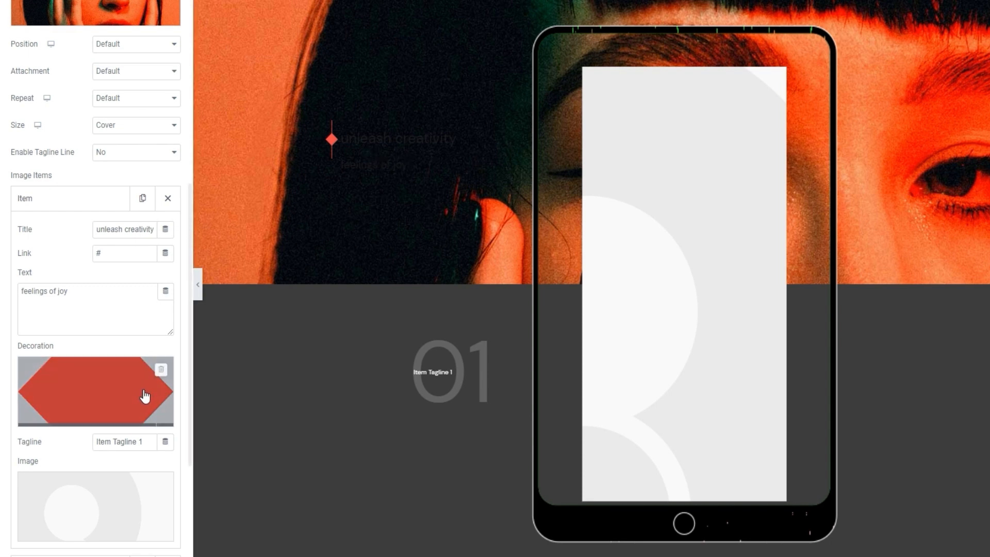
# Remove the first image item's Decoration image and clear its Tagline text
pyautogui.click(166, 371)
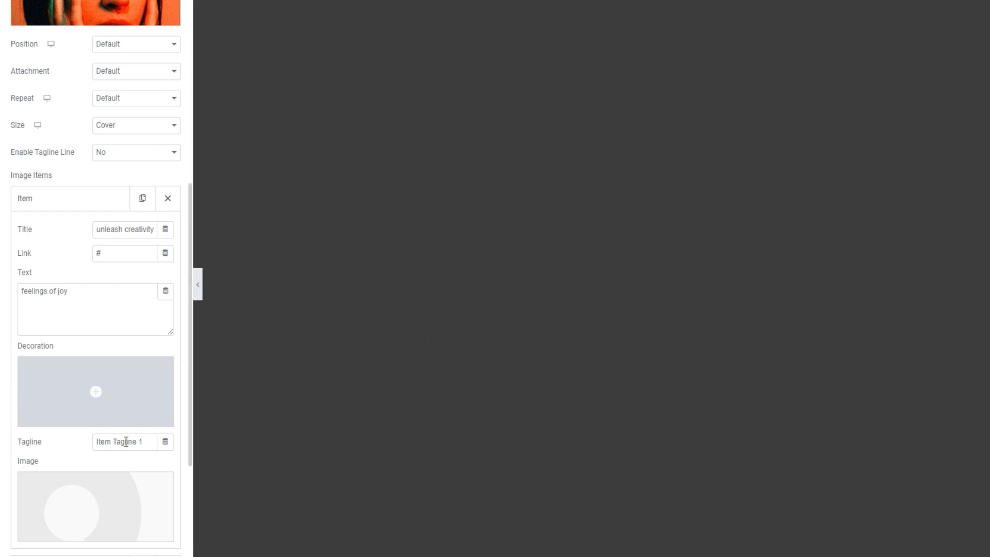
pyautogui.tripleClick(126, 442)
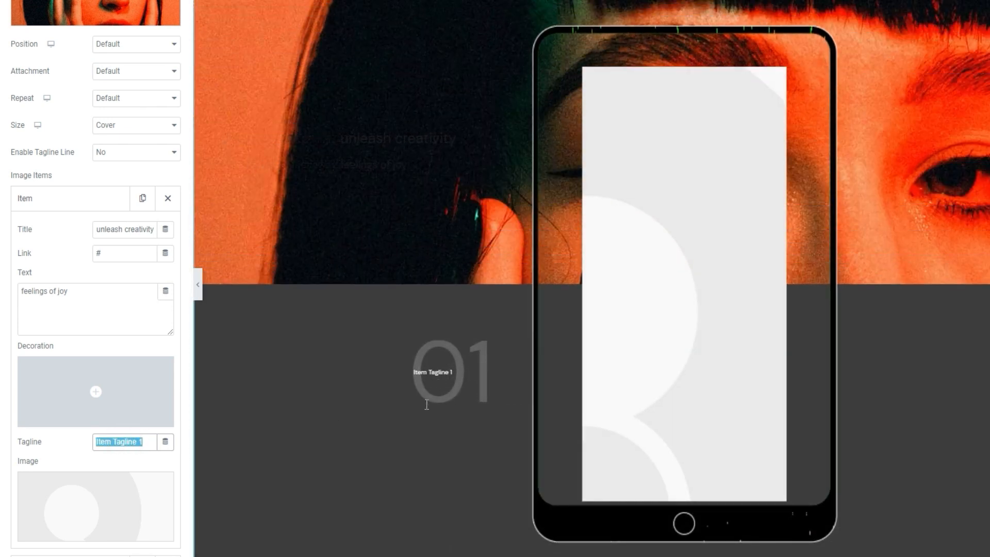
pyautogui.press('BackSpace')
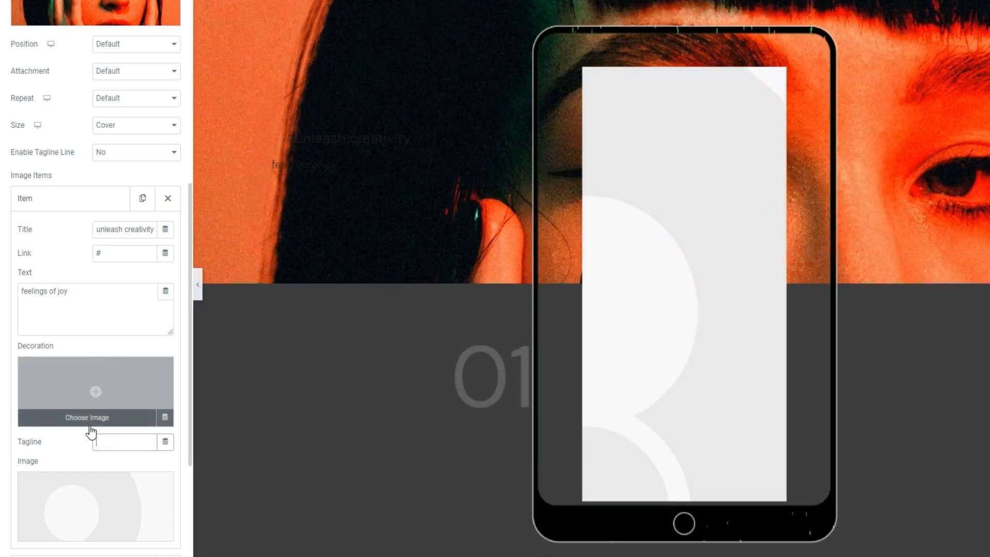
pyautogui.click(103, 442)
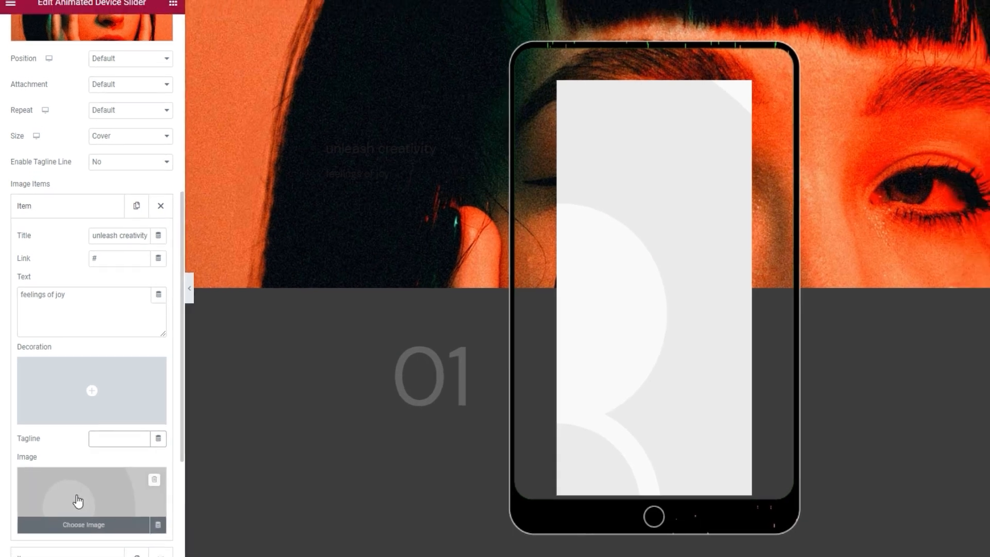
# Insert the green leopard artwork from the media library as the first item's Image
pyautogui.click(83, 506)
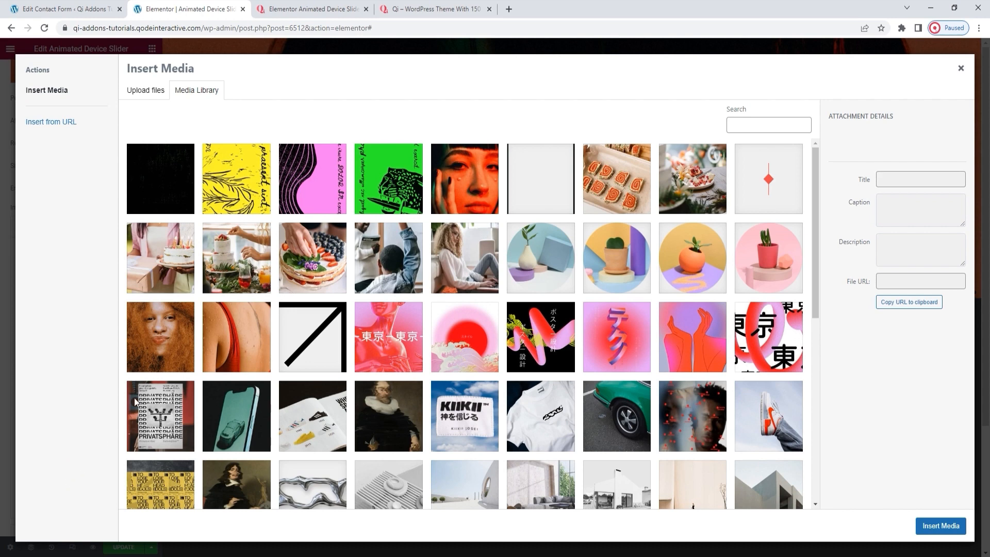
pyautogui.click(373, 196)
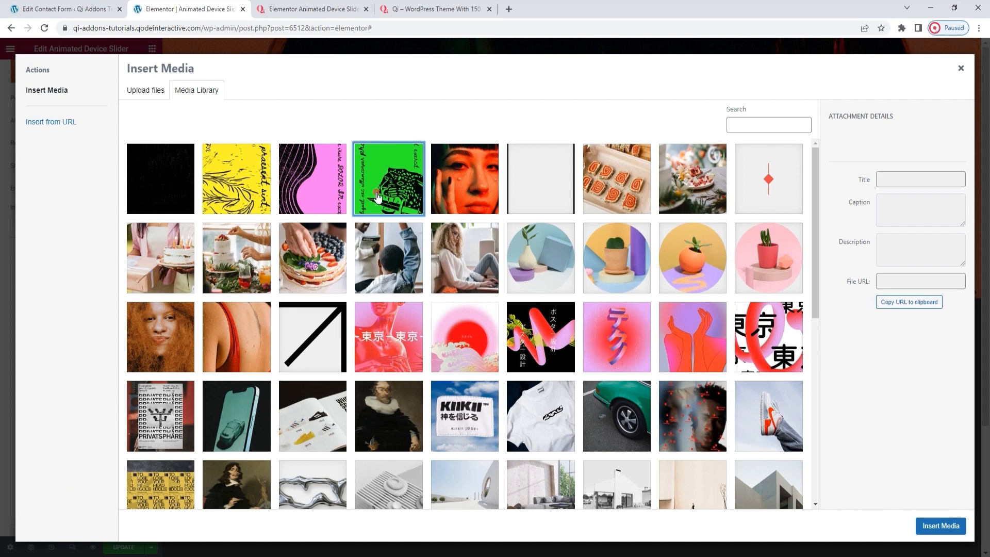
pyautogui.click(933, 528)
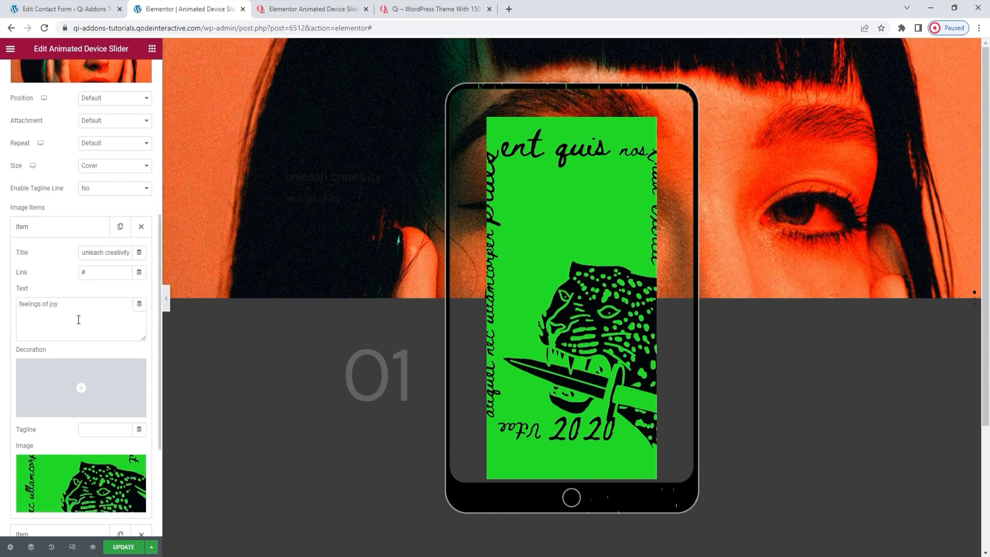
# Collapse the first image item and add a third item to the Image Items list
pyautogui.scroll(-1, 77, 321)
pyautogui.click(77, 181)
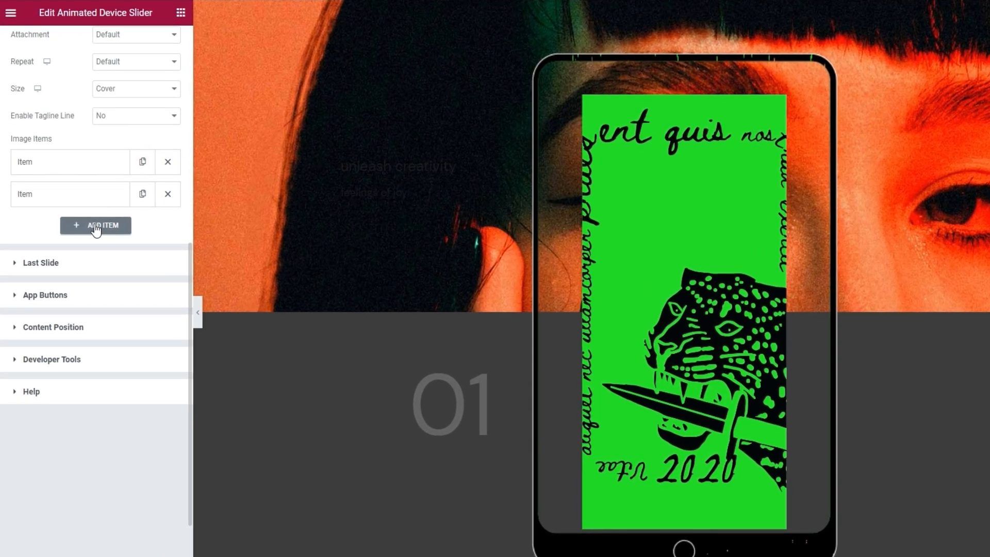
pyautogui.click(75, 228)
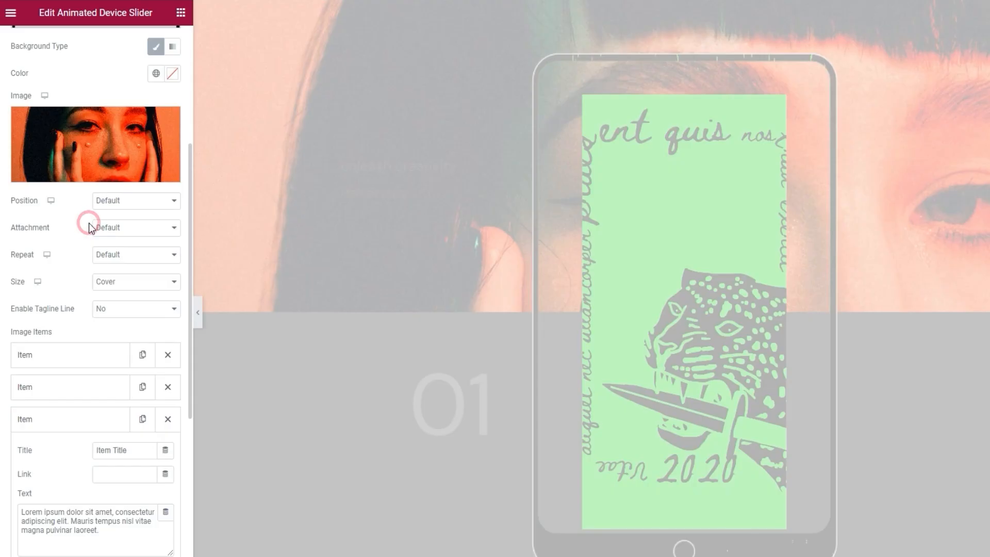
# Choose Animated Device Slider Contact Form as the last slide's contact form and check its form template in WordPress
pyautogui.scroll(-1, 77, 354)
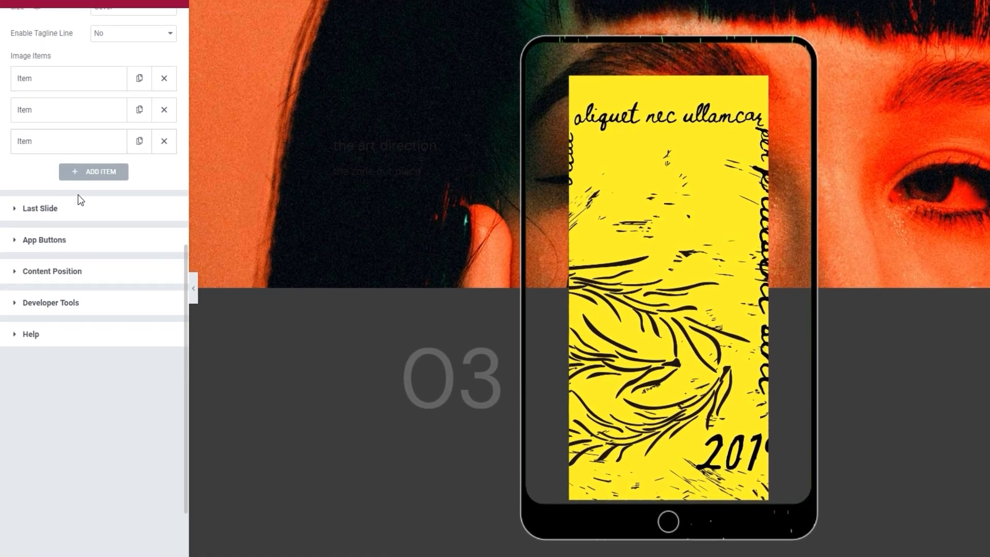
pyautogui.click(69, 232)
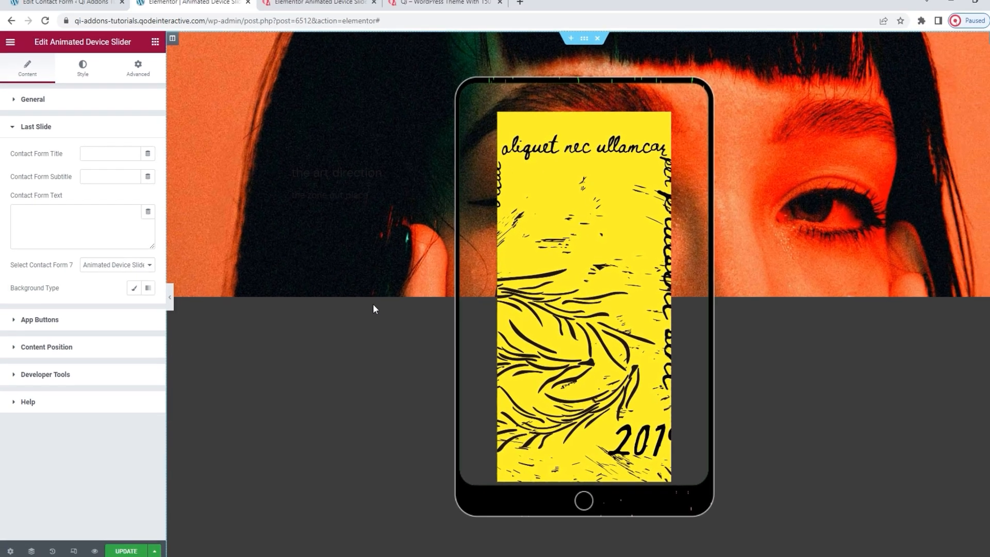
pyautogui.scroll(-2, 373, 305)
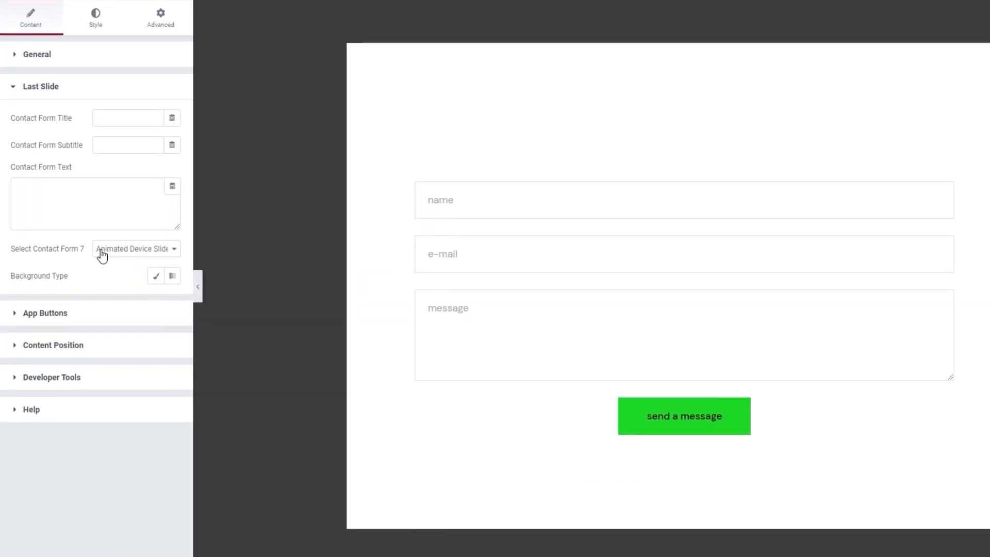
pyautogui.click(129, 253)
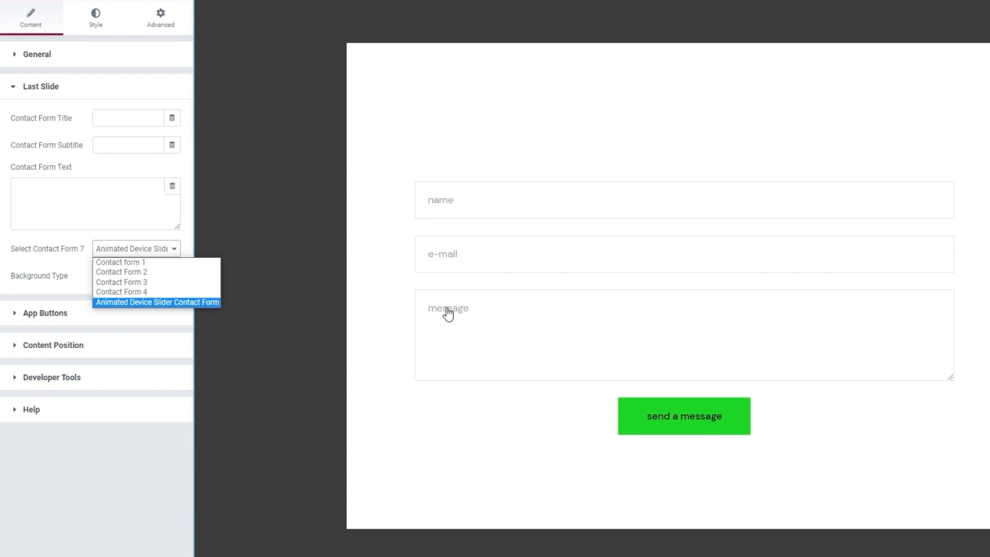
pyautogui.click(162, 302)
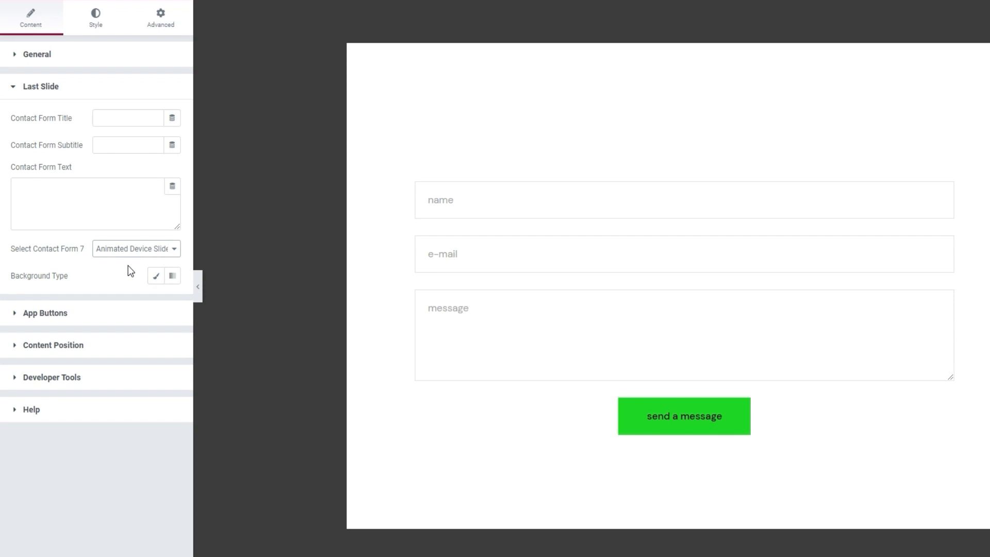
pyautogui.click(77, 7)
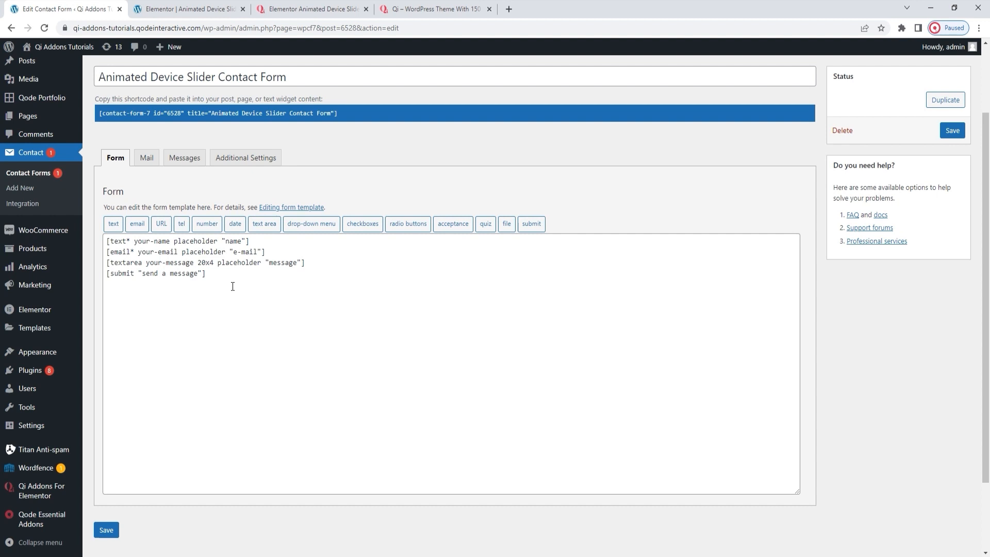
pyautogui.click(208, 5)
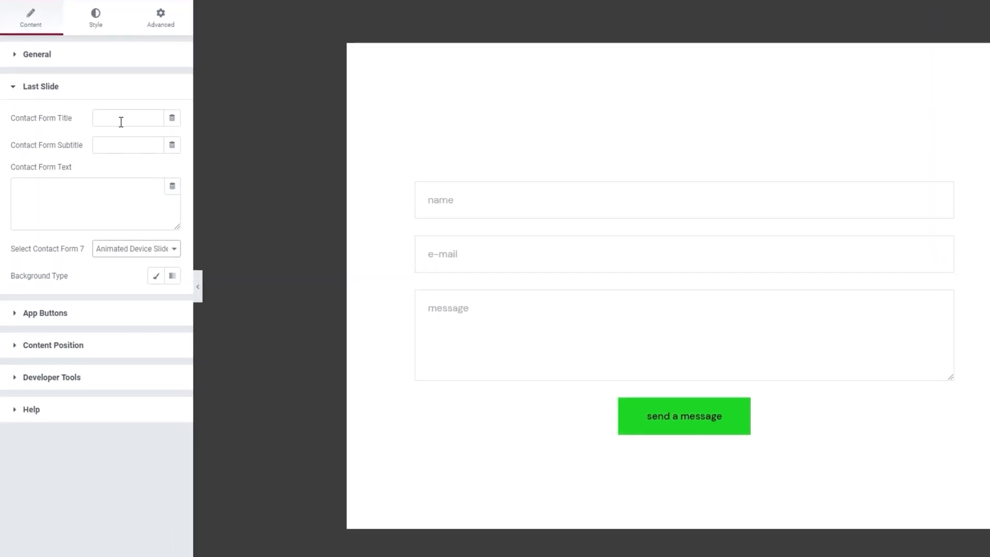
# Give the last slide's contact form the title "title" and the subtitle "subtitle"
pyautogui.click(138, 124)
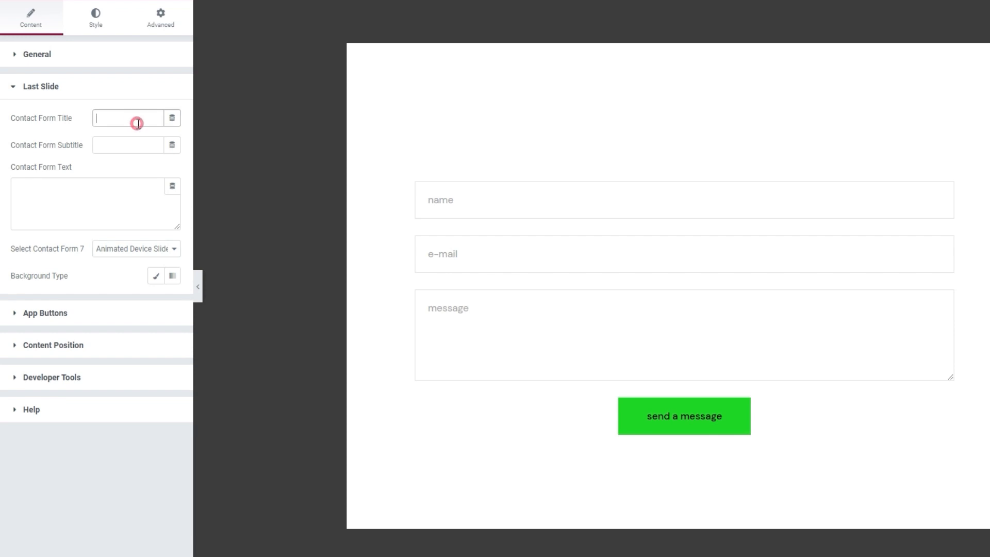
pyautogui.write('title')
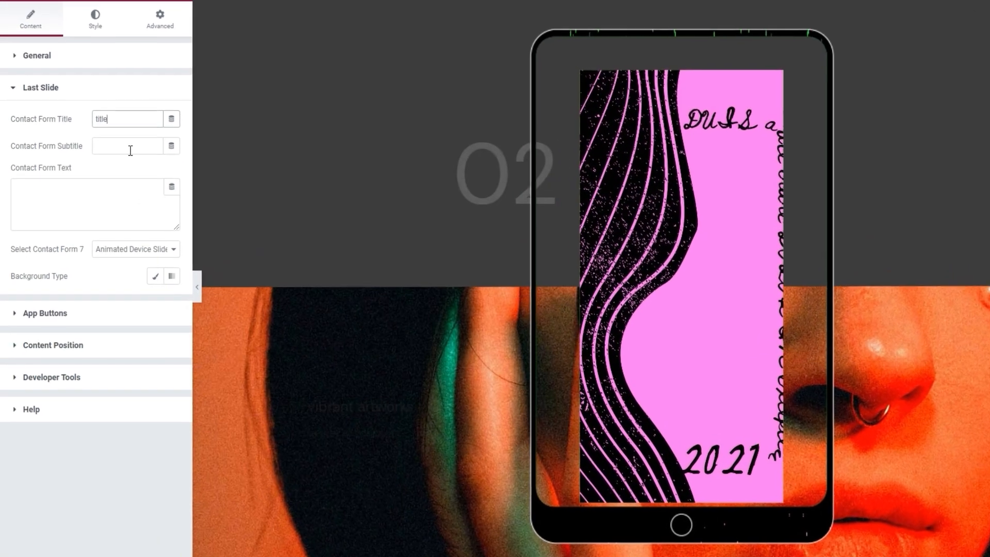
pyautogui.click(131, 150)
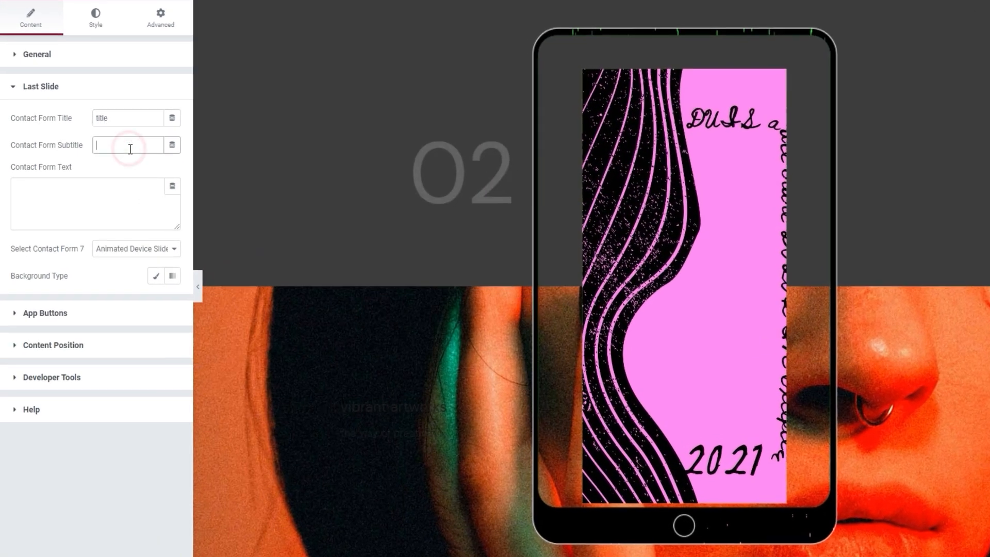
pyautogui.write('subtitle')
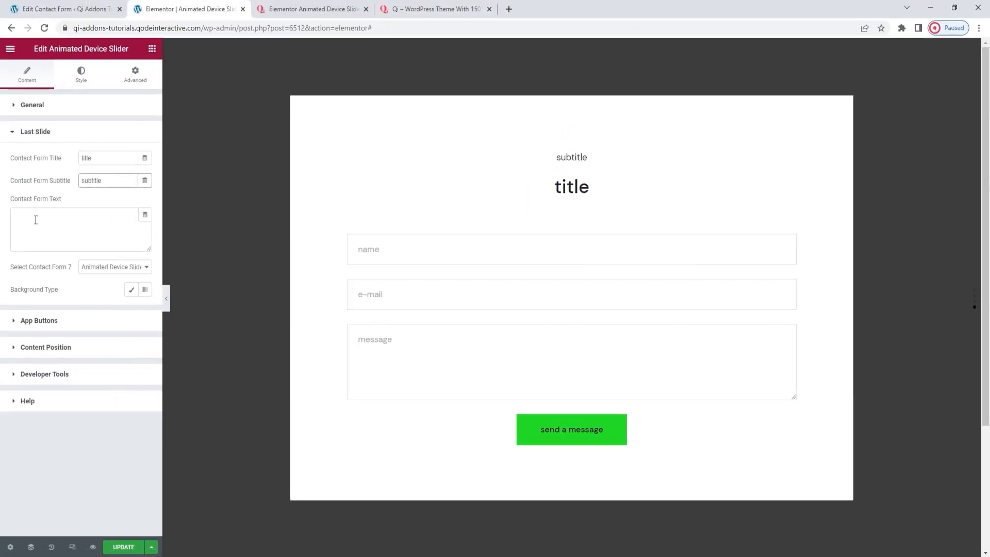
# Clear the last slide's contact form subtitle and title
pyautogui.doubleClick(80, 178)
pyautogui.press('BackSpace')
pyautogui.doubleClick(88, 157)
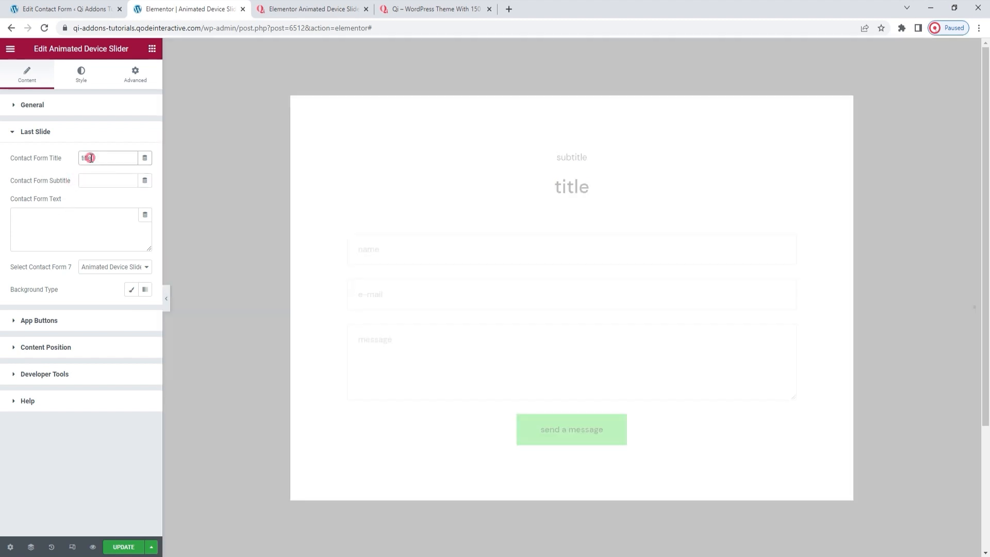
pyautogui.press('BackSpace')
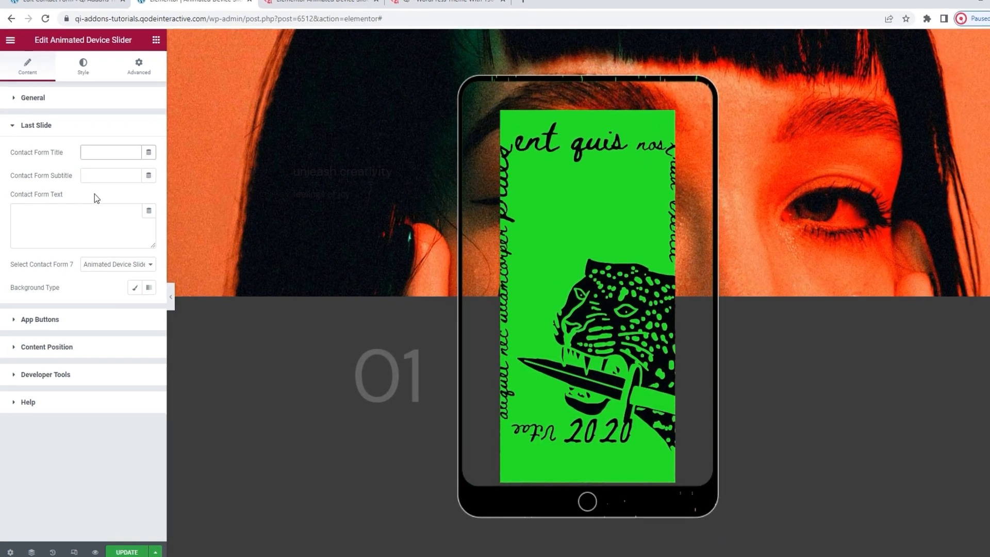
# Set the Contact Form Text to "Let's reshape the digital landscape together. Please don't hesitate to say hi."
pyautogui.click(84, 232)
pyautogui.write("Let's reshape the digital landscape together. Please don't ")
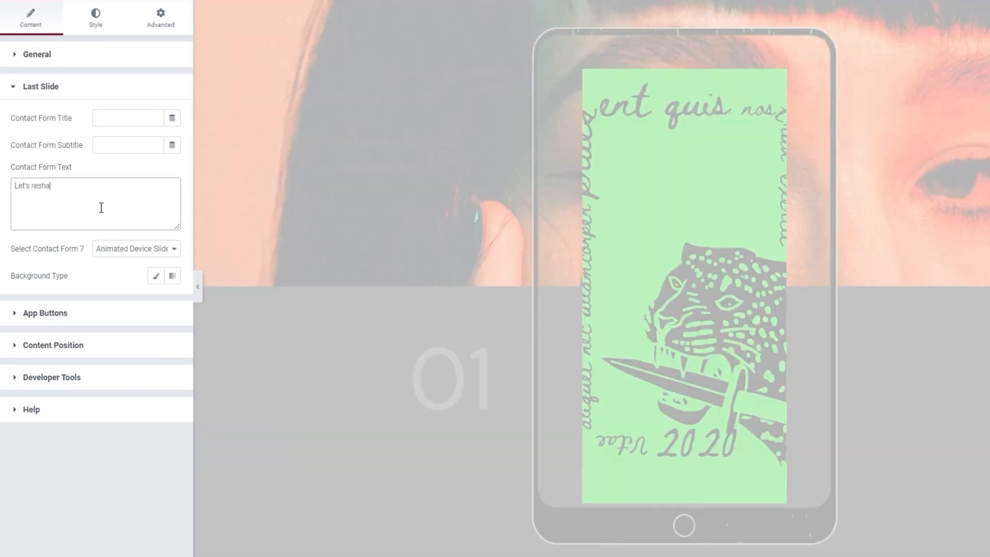
pyautogui.write('hesitate to say hi.')
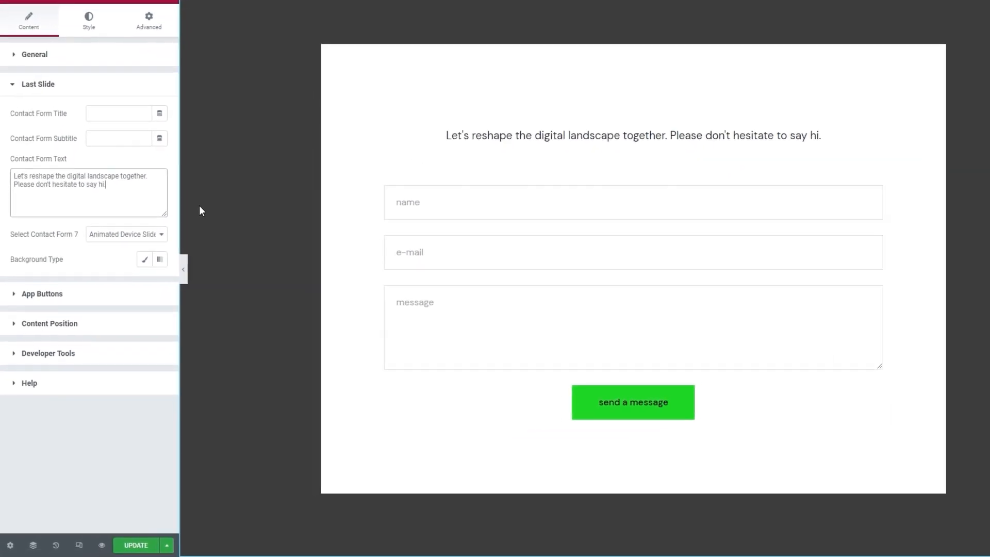
# Give the last slide a gradient background with red as its first color
pyautogui.click(154, 257)
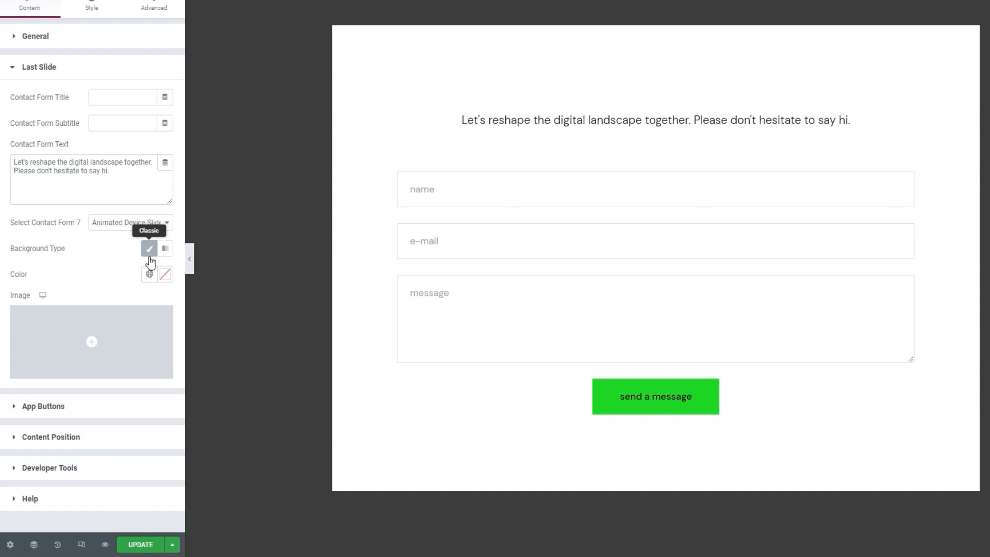
pyautogui.click(166, 253)
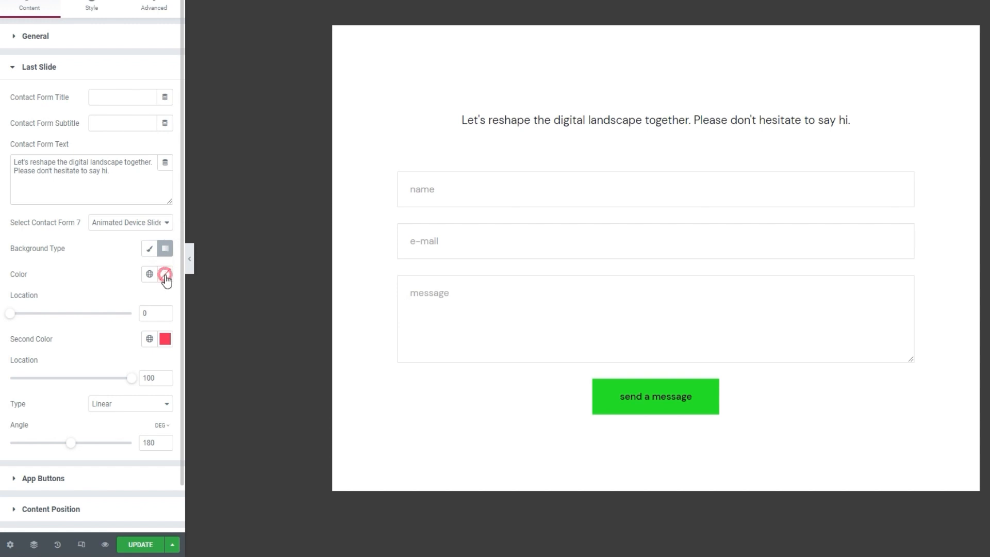
pyautogui.click(165, 275)
pyautogui.click(132, 336)
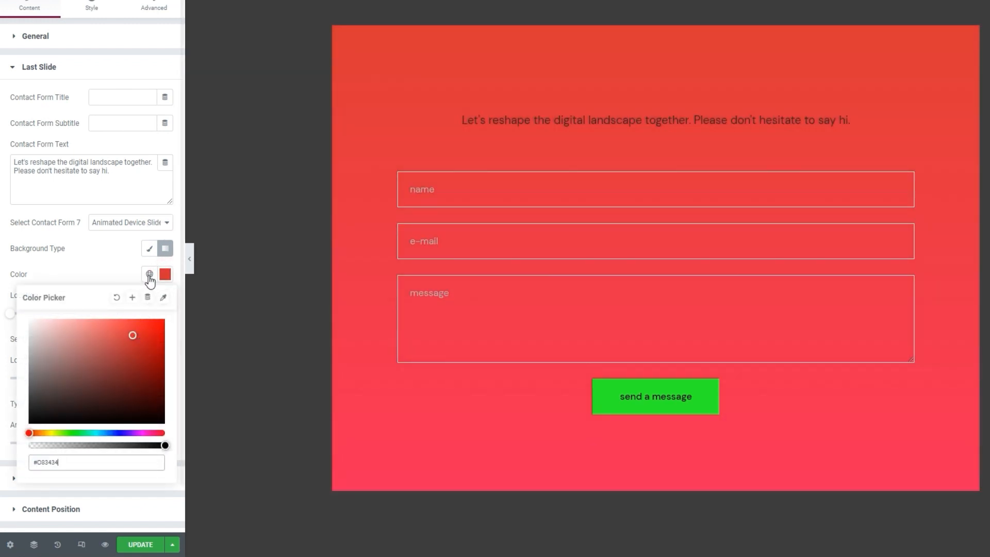
pyautogui.click(125, 264)
# Set the gradient's second color to the pale greyish pink #D8CACD
pyautogui.click(165, 341)
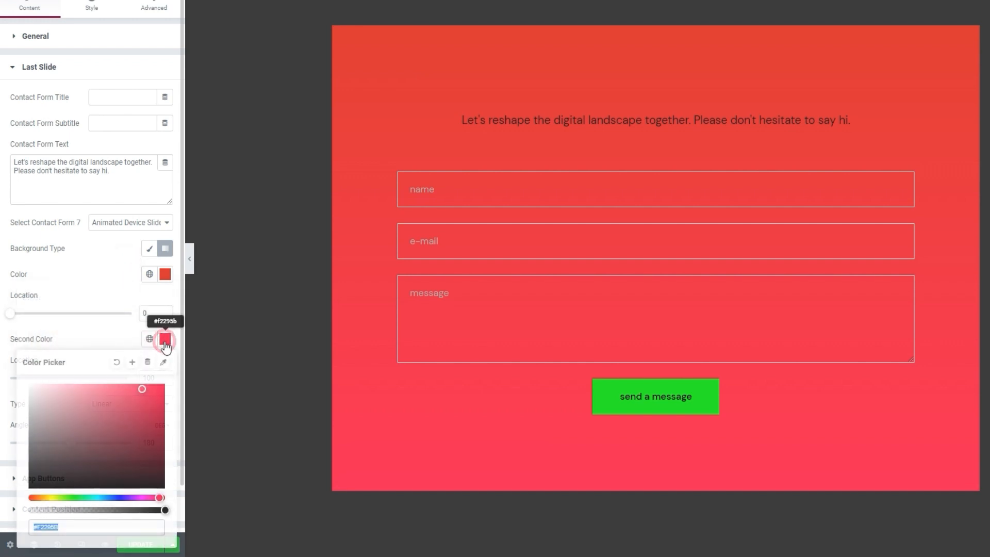
pyautogui.moveTo(73, 404); pyautogui.dragTo(38, 401)
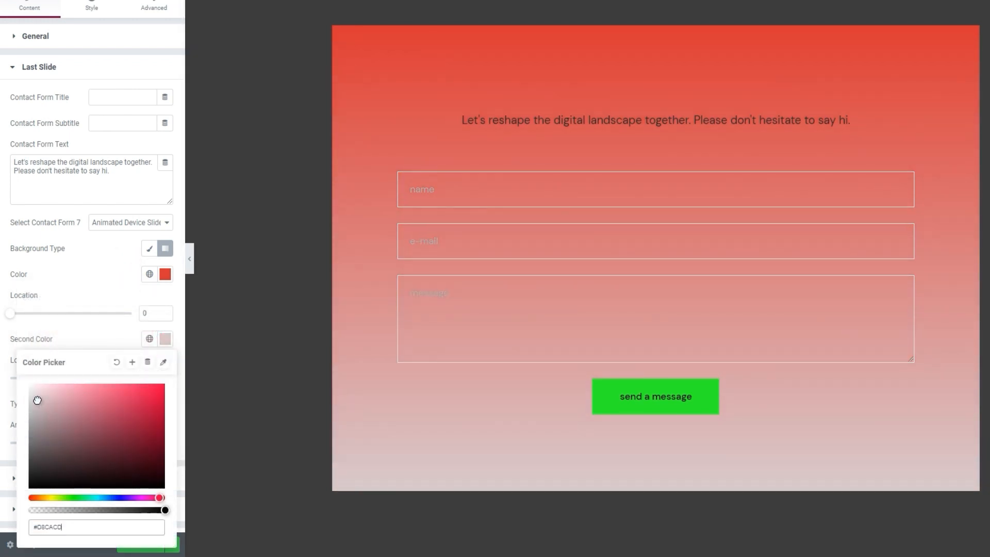
pyautogui.click(76, 283)
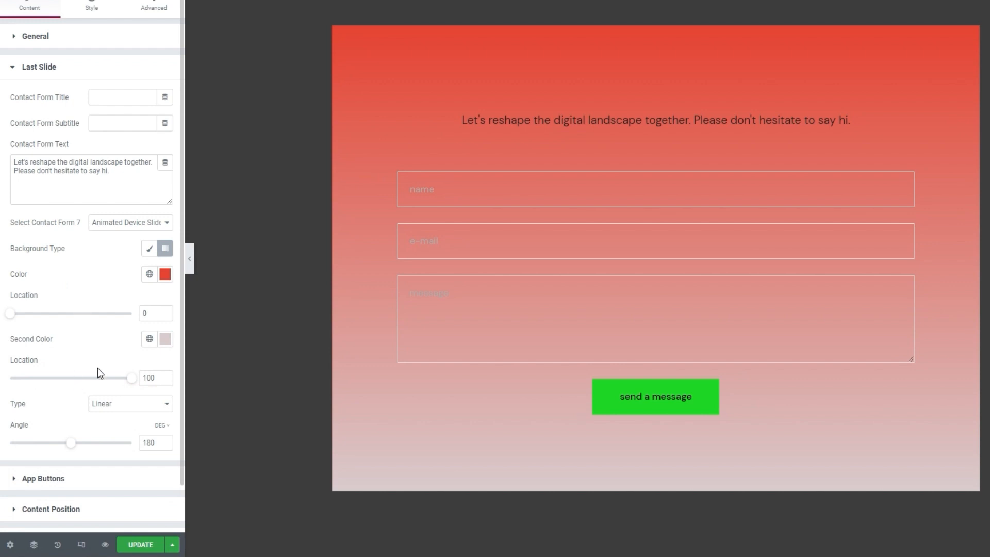
# Set the gradient's second color location to 80, first color location to 29 and angle to 360 degrees
pyautogui.click(133, 379)
pyautogui.moveTo(127, 380); pyautogui.dragTo(105, 368)
pyautogui.moveTo(12, 313); pyautogui.dragTo(48, 315)
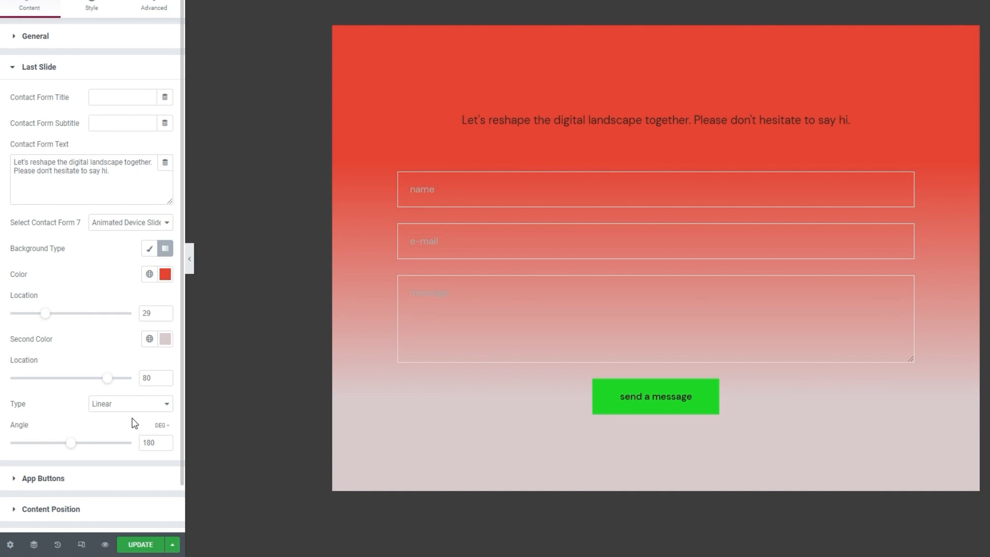
pyautogui.click(69, 445)
pyautogui.moveTo(71, 449); pyautogui.dragTo(139, 456)
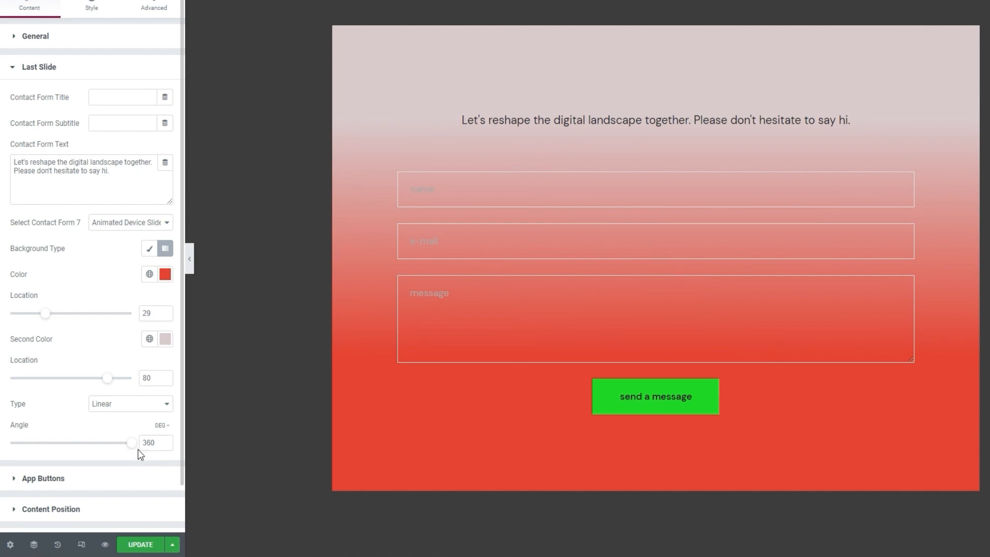
# Make the last slide's gradient Radial, with the first color located at 28 and the second at 72
pyautogui.click(119, 405)
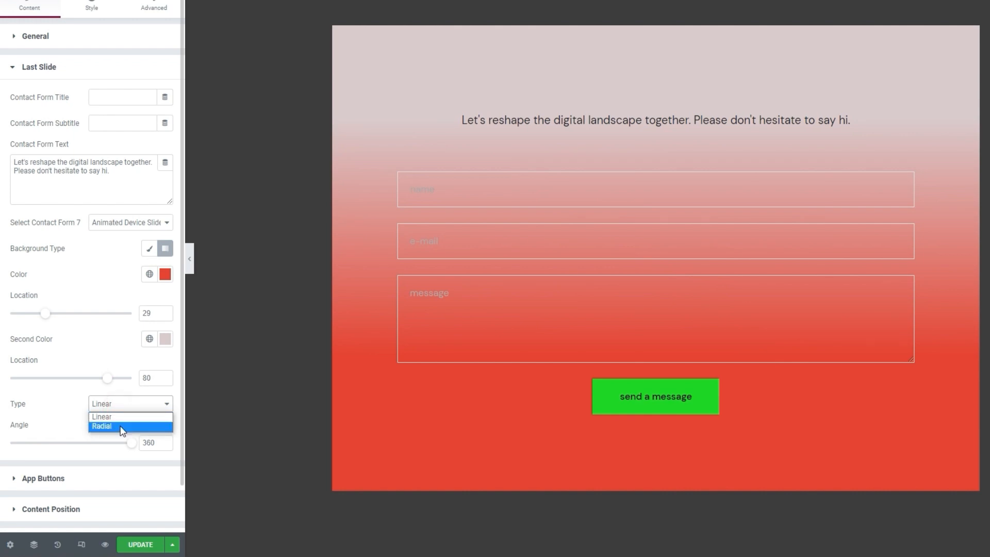
pyautogui.click(120, 426)
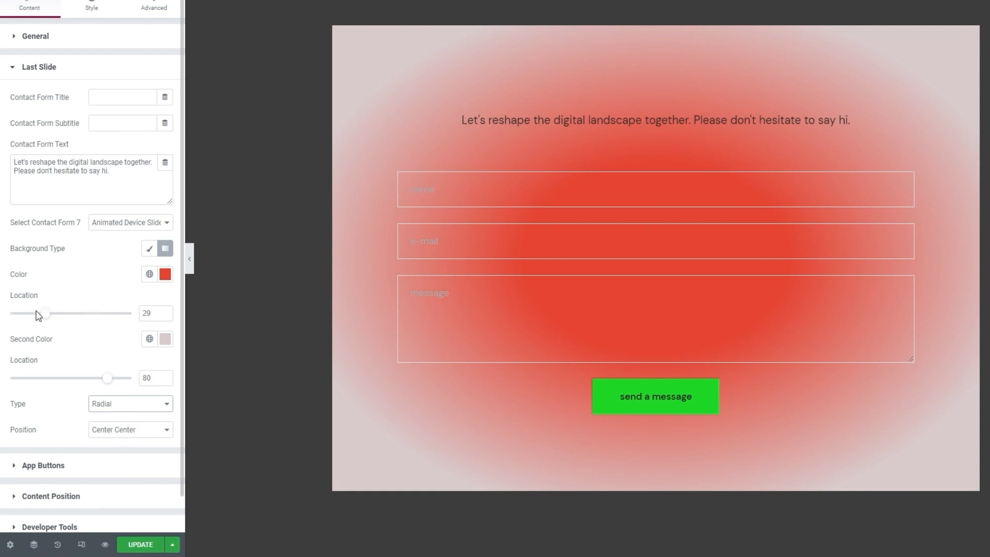
pyautogui.moveTo(45, 315)
pyautogui.mouseDown()
pyautogui.moveTo(69, 324)
pyautogui.moveTo(44, 316)
pyautogui.mouseUp()
pyautogui.moveTo(108, 379)
pyautogui.mouseDown()
pyautogui.moveTo(84, 370)
pyautogui.moveTo(98, 378)
pyautogui.mouseUp()
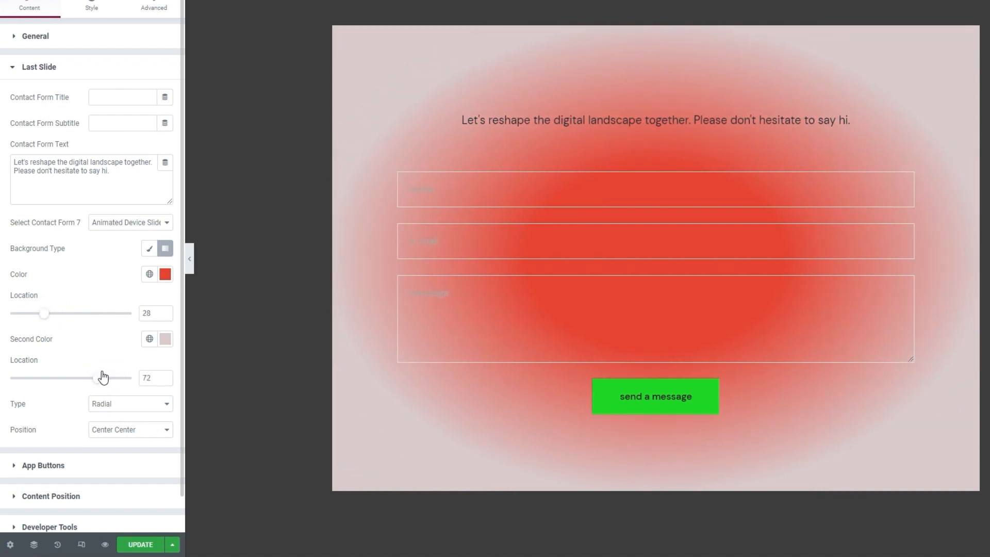
# Set the last slide's radial gradient position to Top Right
pyautogui.click(134, 433)
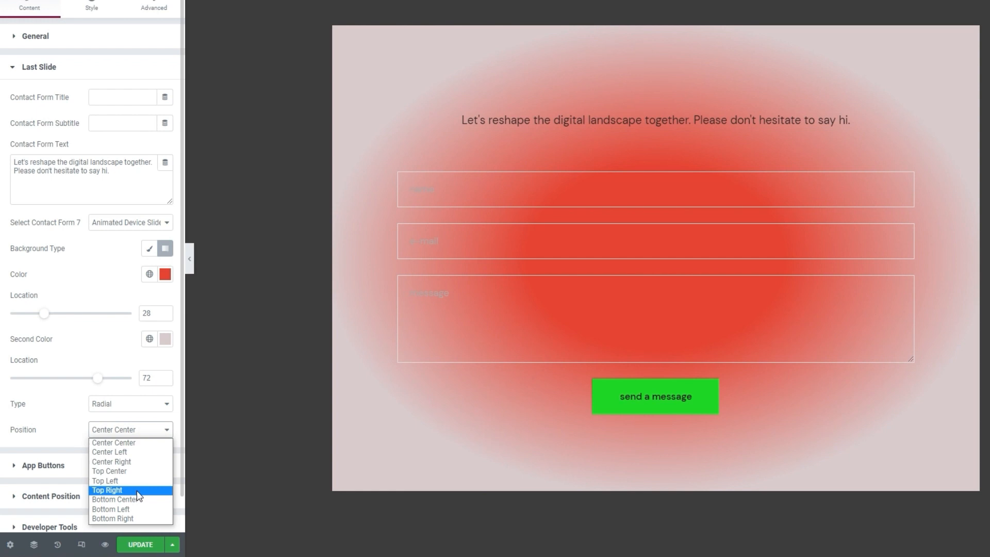
pyautogui.click(138, 490)
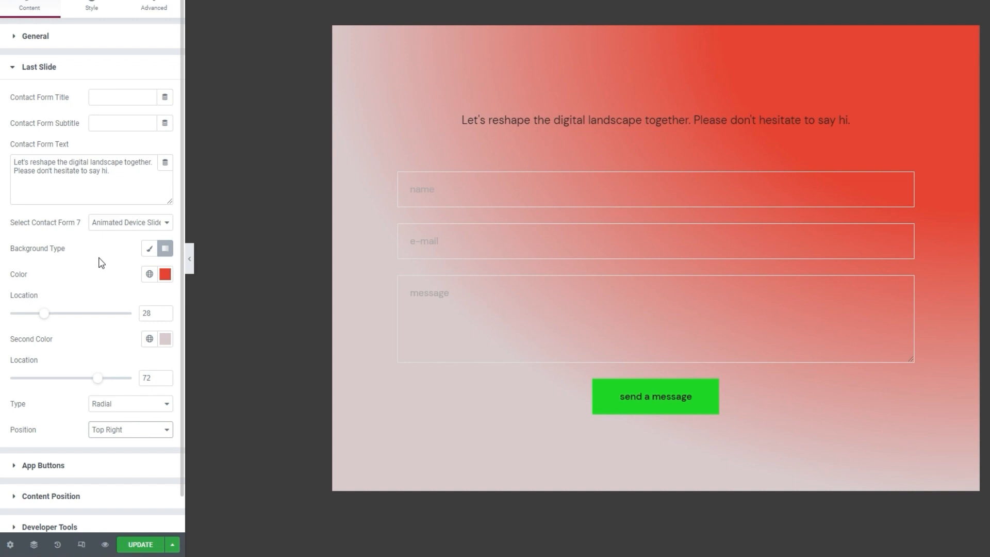
# Switch the last slide's background to Classic and make its color fully transparent white, #FFFFFF00
pyautogui.click(150, 248)
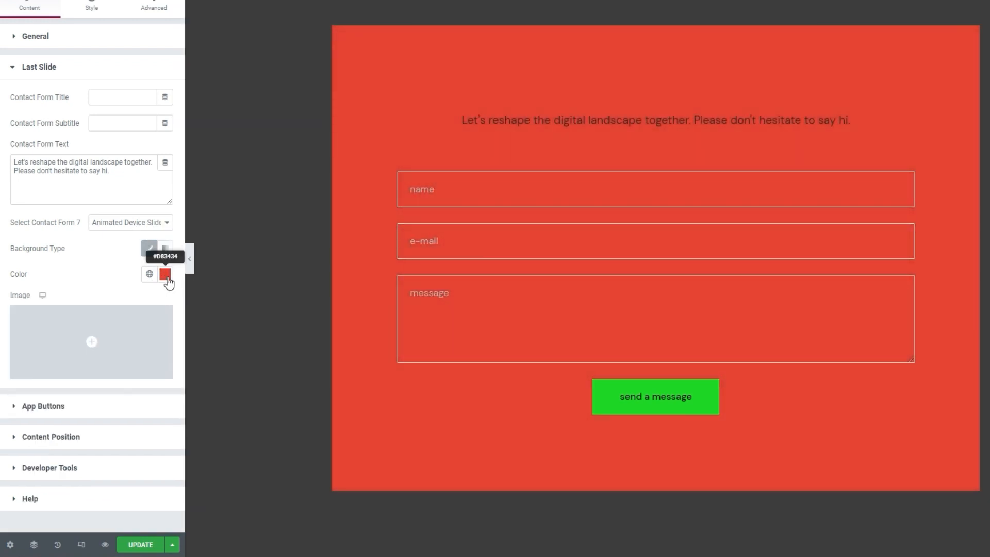
pyautogui.click(166, 279)
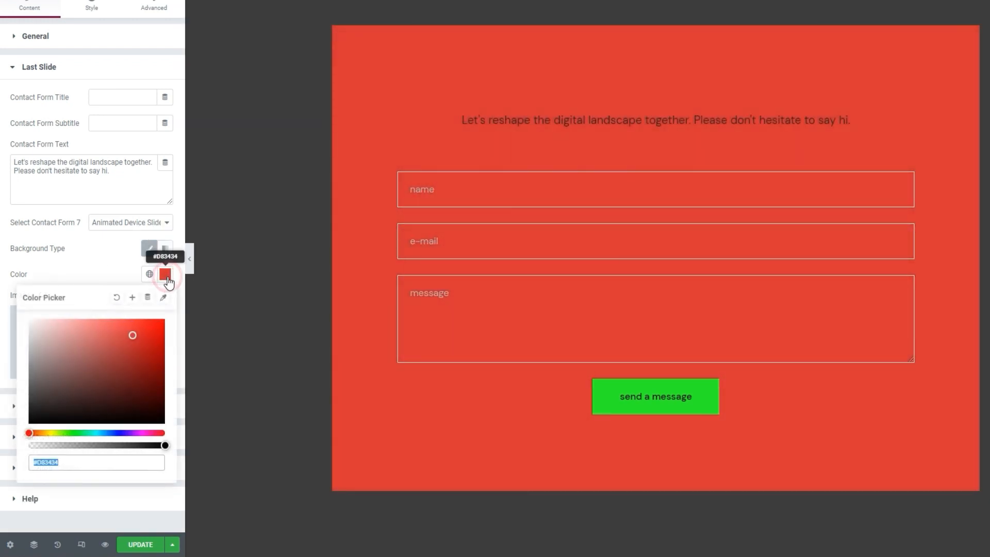
pyautogui.moveTo(90, 355); pyautogui.dragTo(63, 333)
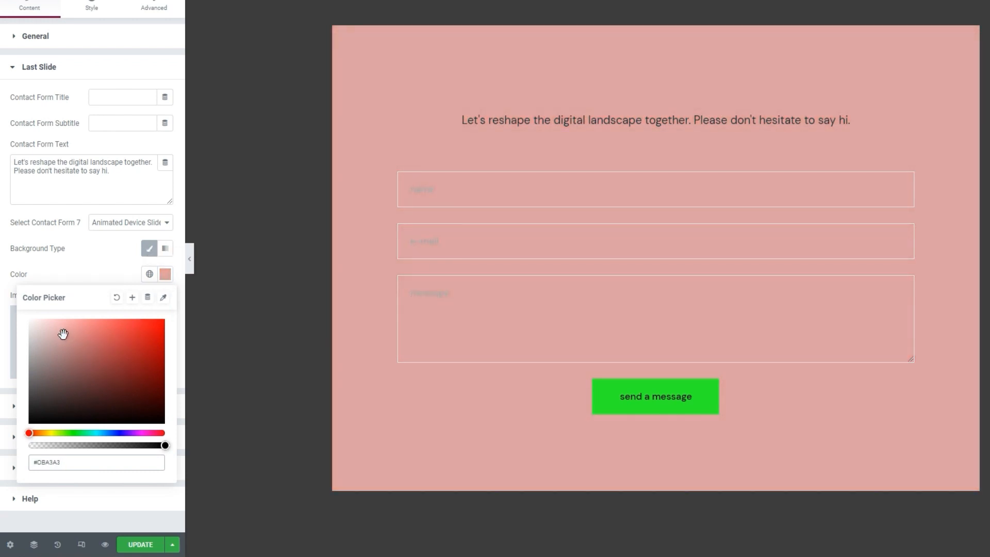
pyautogui.click(103, 389)
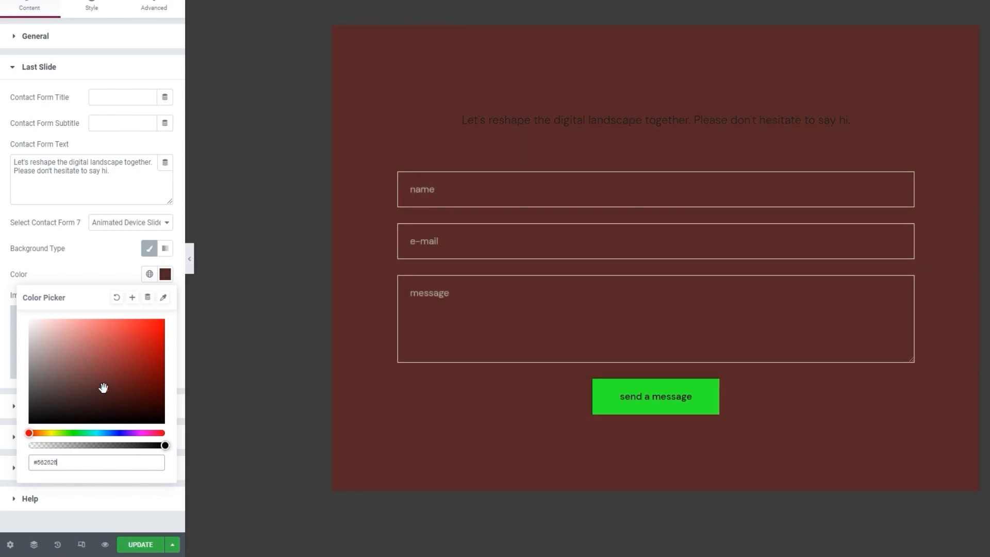
pyautogui.click(31, 322)
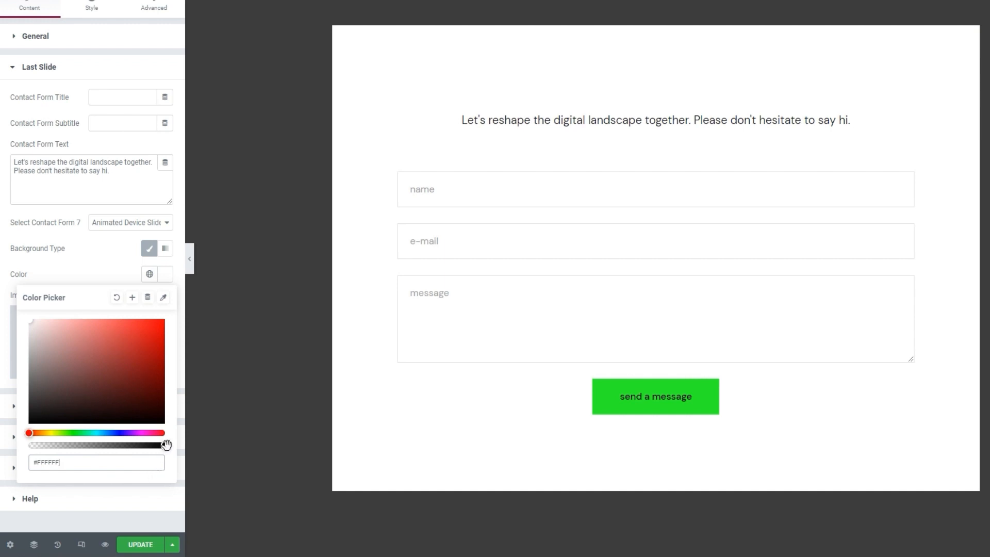
pyautogui.moveTo(166, 445); pyautogui.dragTo(21, 445)
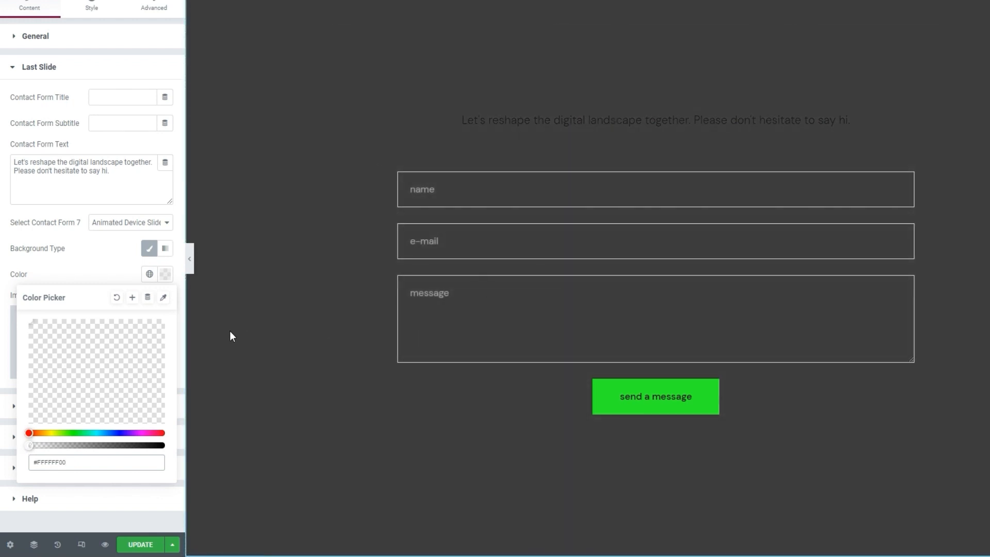
pyautogui.click(122, 262)
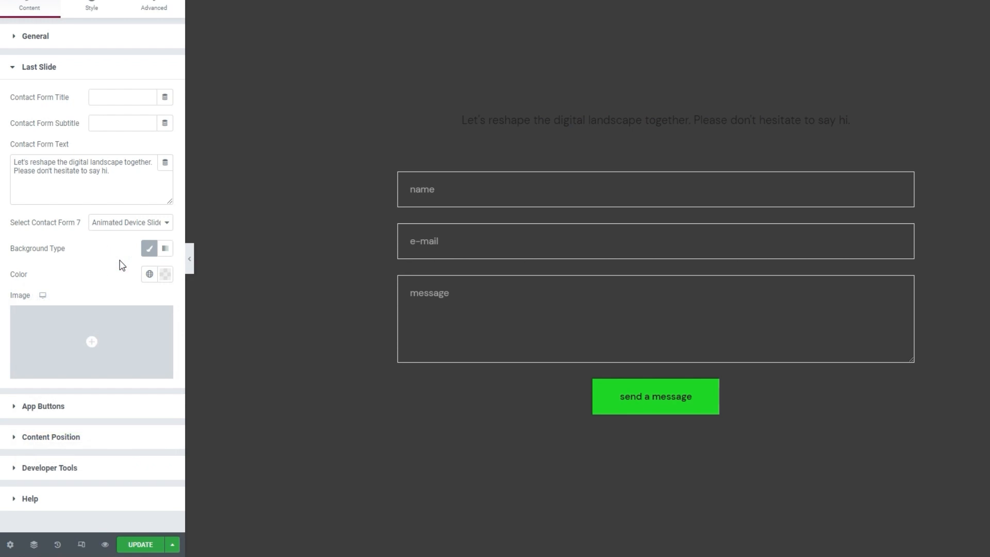
# Enable the App Store link in the slider's app button settings
pyautogui.click(98, 407)
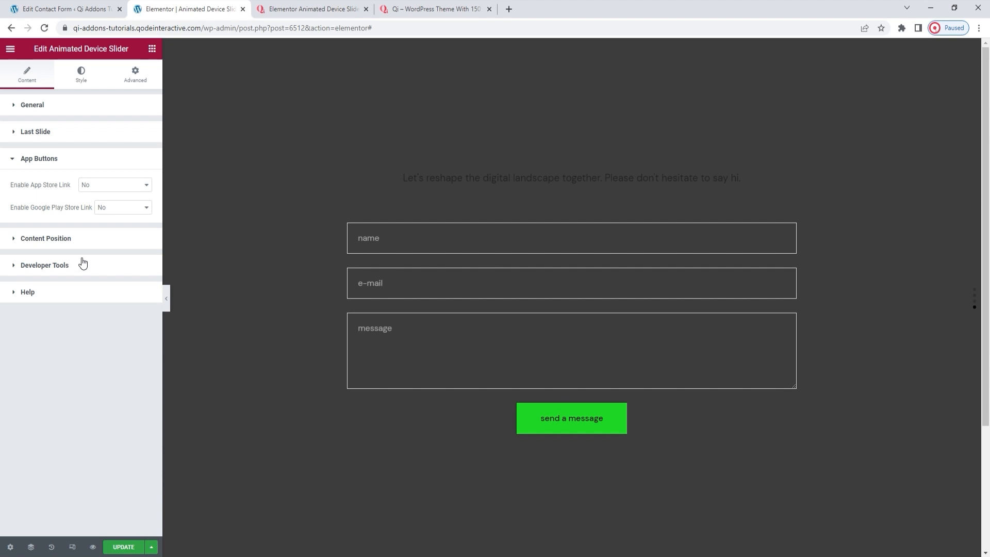
pyautogui.click(106, 183)
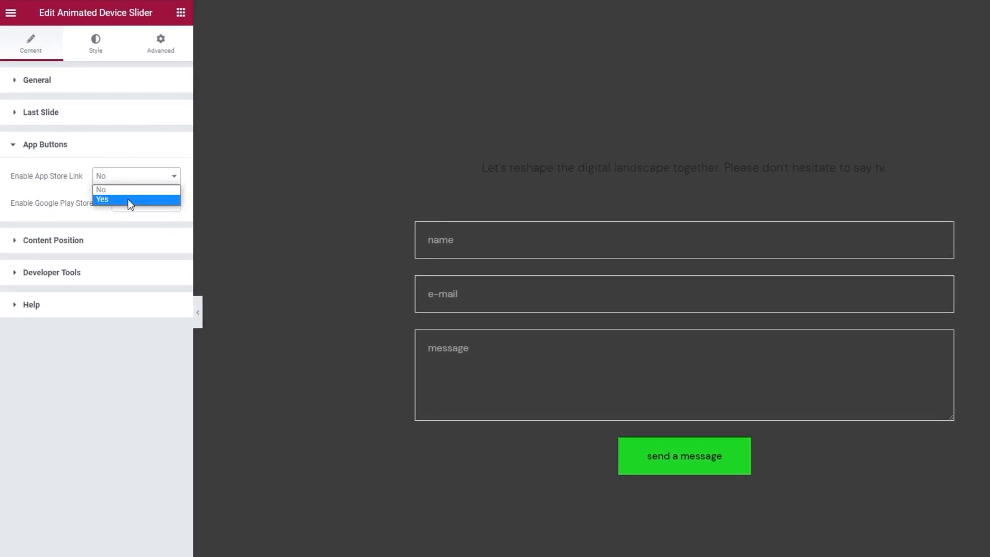
pyautogui.click(127, 199)
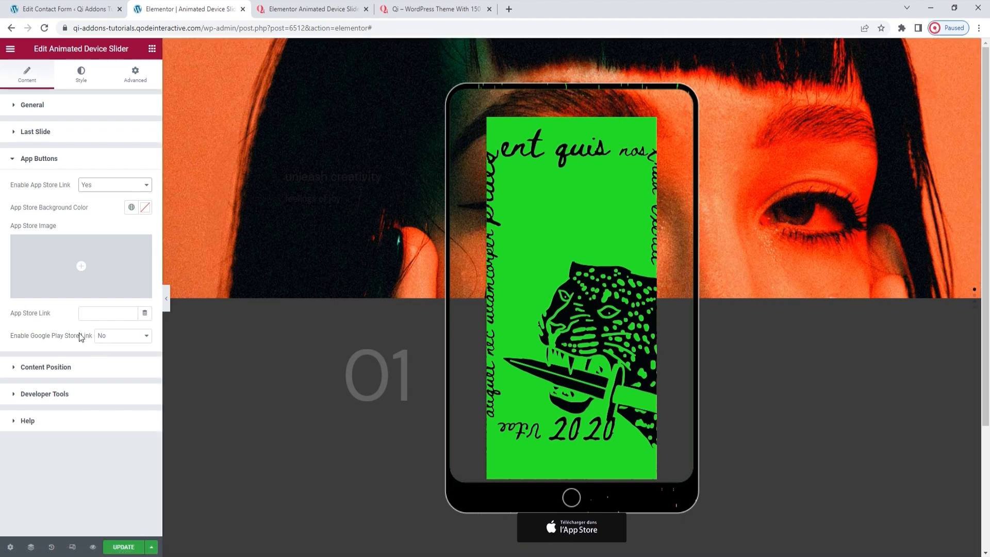
# Try a muted red background color for the App Store button and reset it
pyautogui.click(145, 212)
pyautogui.click(91, 268)
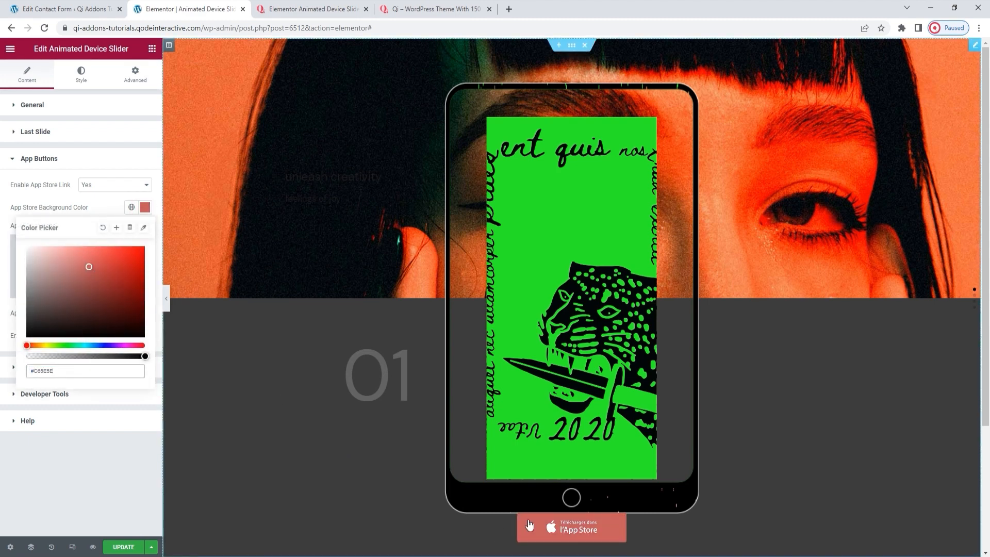
pyautogui.click(103, 227)
pyautogui.click(99, 211)
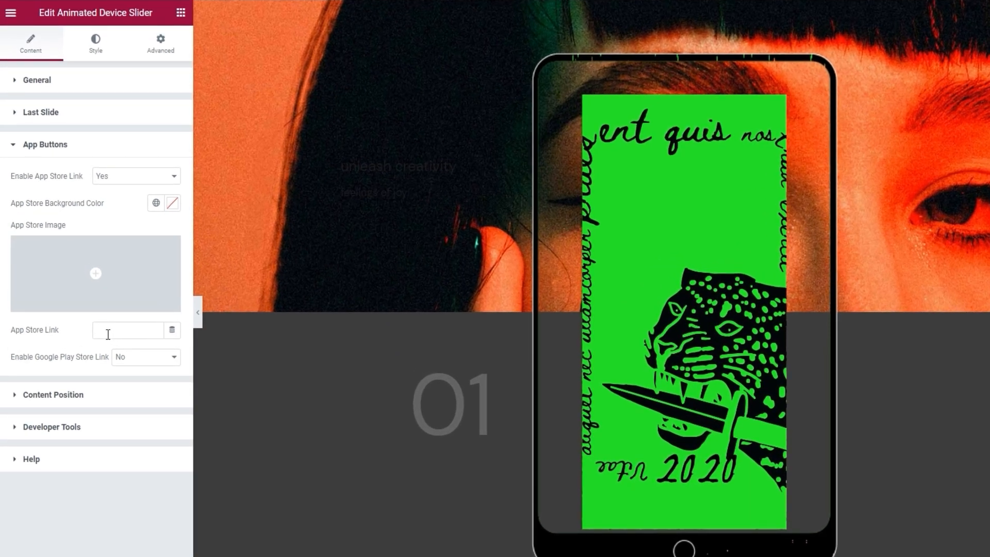
# Enable the Google Play Store link for the slider
pyautogui.click(135, 369)
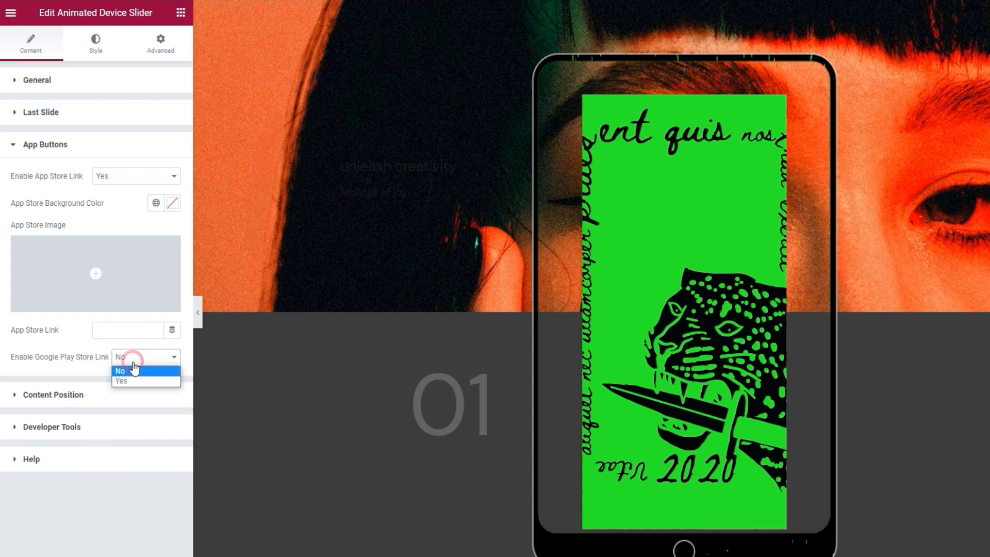
pyautogui.click(144, 382)
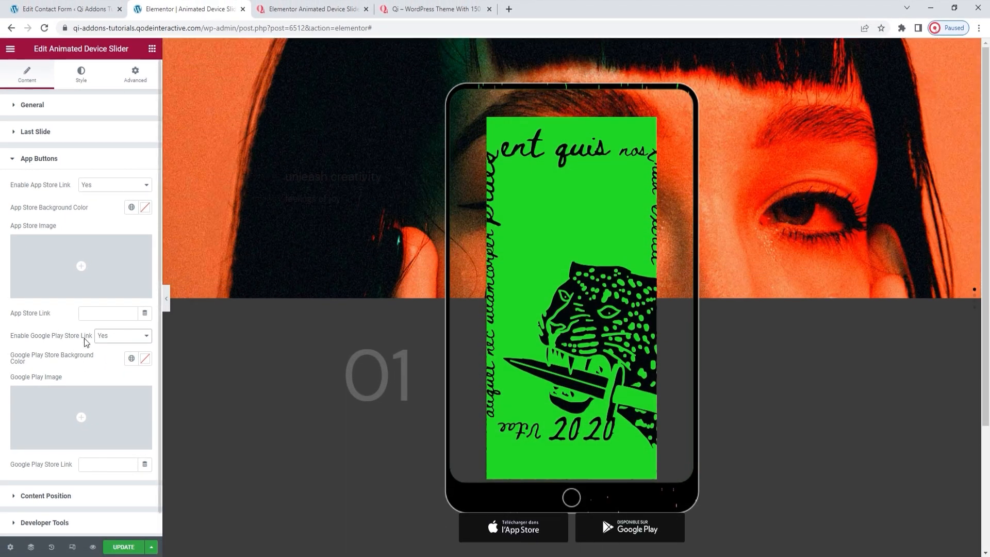
pyautogui.moveTo(108, 433)
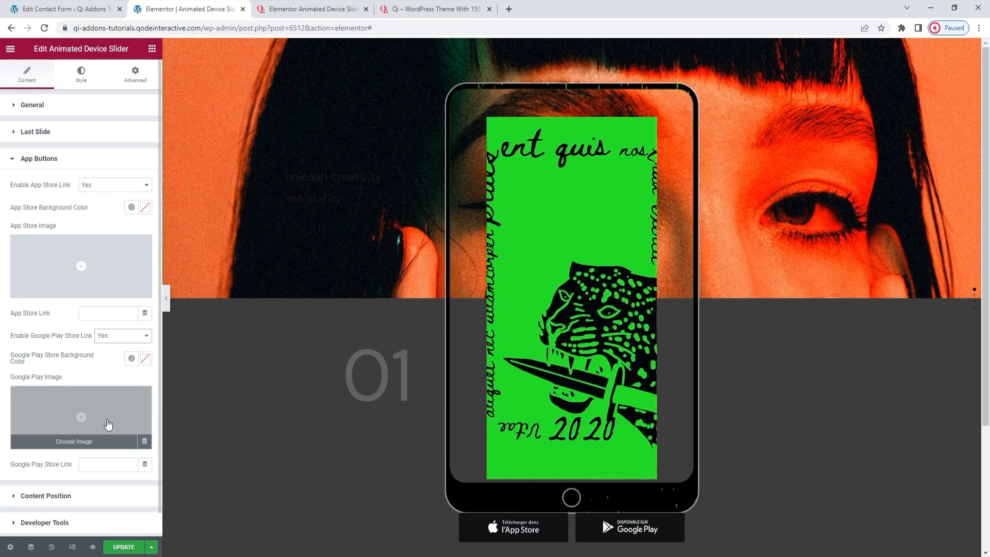
# Disable both the Google Play Store link and the App Store link
pyautogui.click(108, 336)
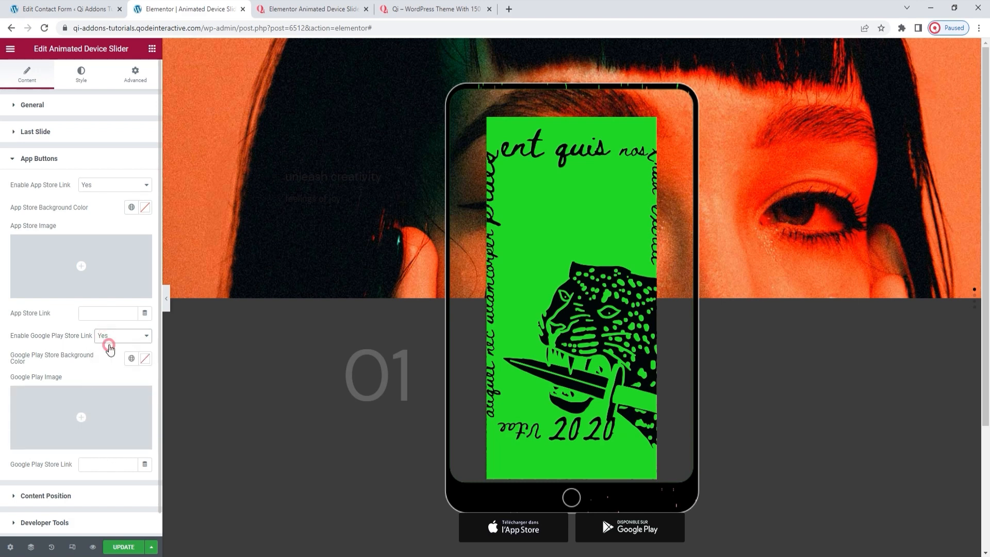
pyautogui.click(109, 347)
pyautogui.click(114, 187)
pyautogui.click(113, 197)
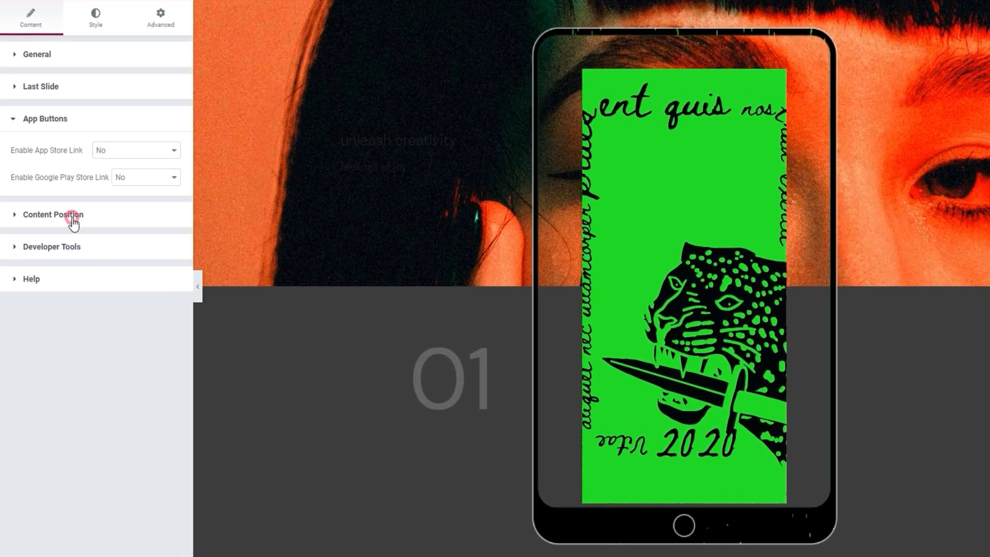
# Look over the content position options for odd items and open the slider's style settings
pyautogui.click(60, 240)
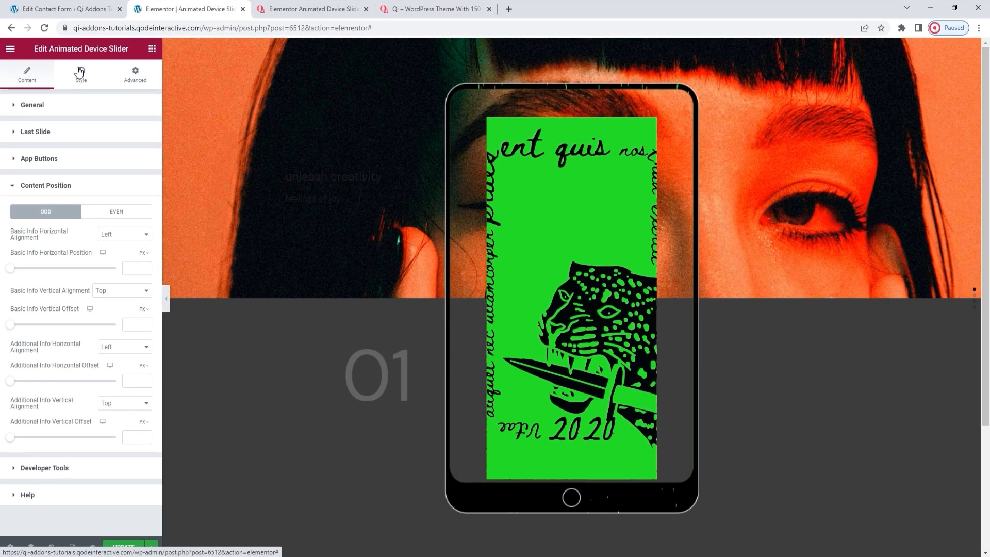
pyautogui.click(79, 72)
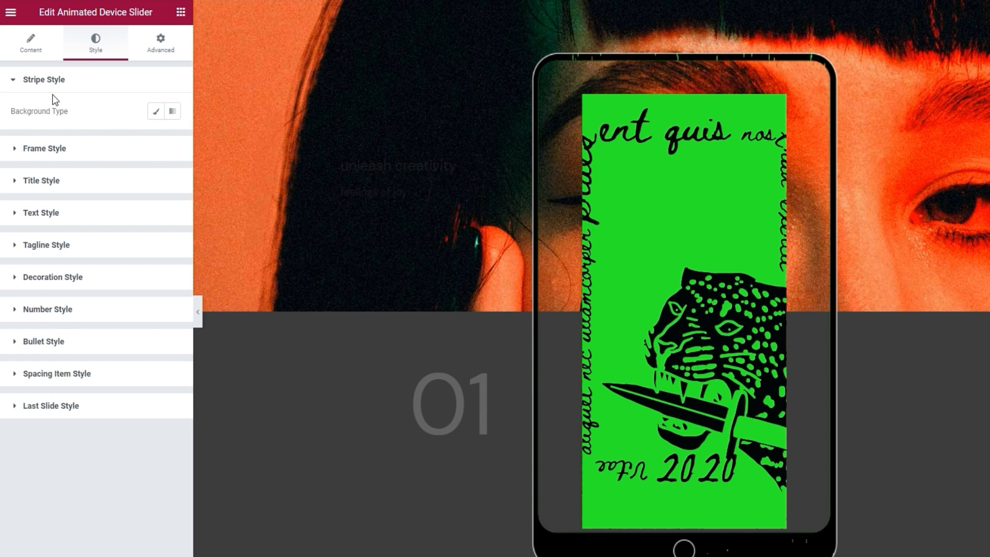
# Try the muted red #C34646 as the stripe's classic background color, reset it, and switch the background type to Gradient
pyautogui.click(155, 114)
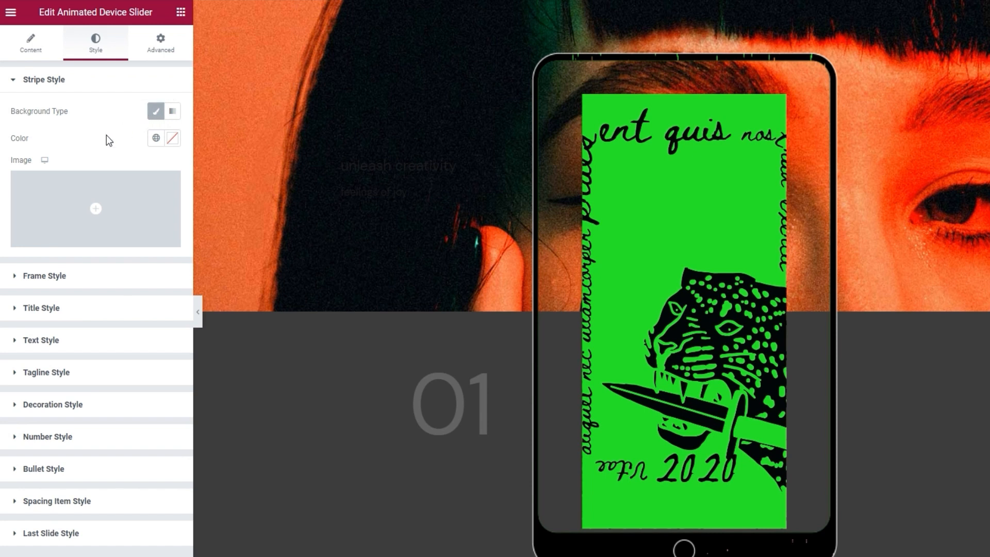
pyautogui.click(171, 146)
pyautogui.click(121, 210)
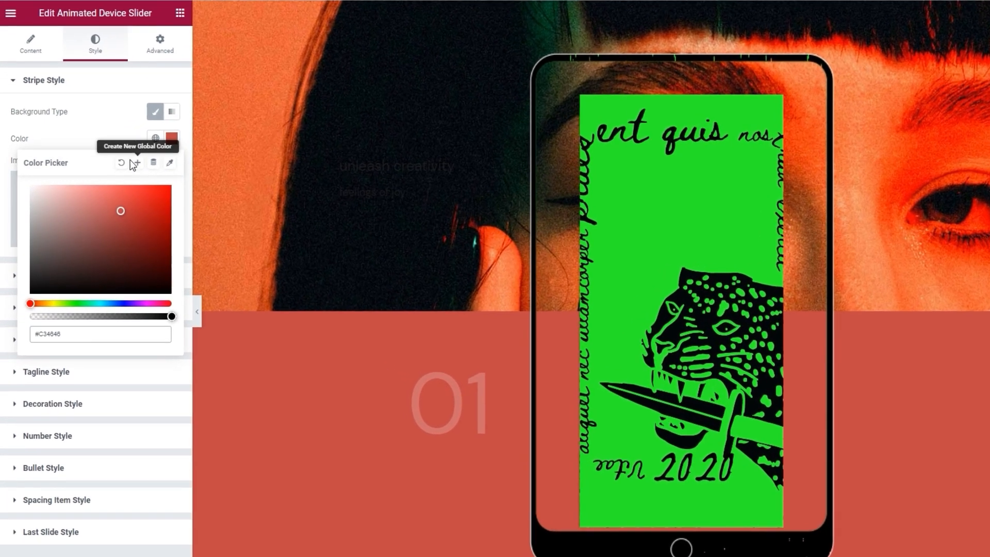
pyautogui.click(103, 174)
pyautogui.click(103, 151)
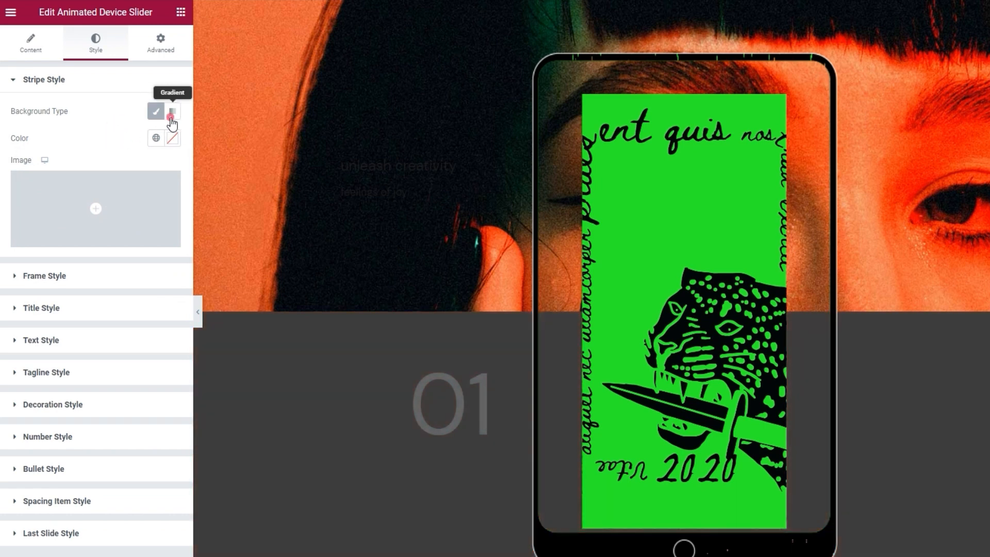
pyautogui.click(172, 116)
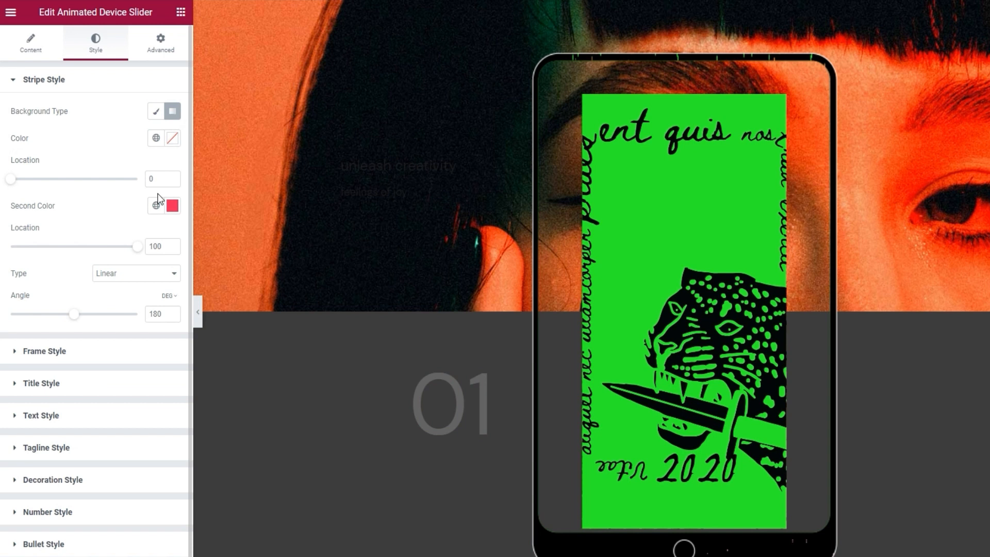
# Give the stripe a Classic background using the black speckled image from the media library
pyautogui.click(155, 112)
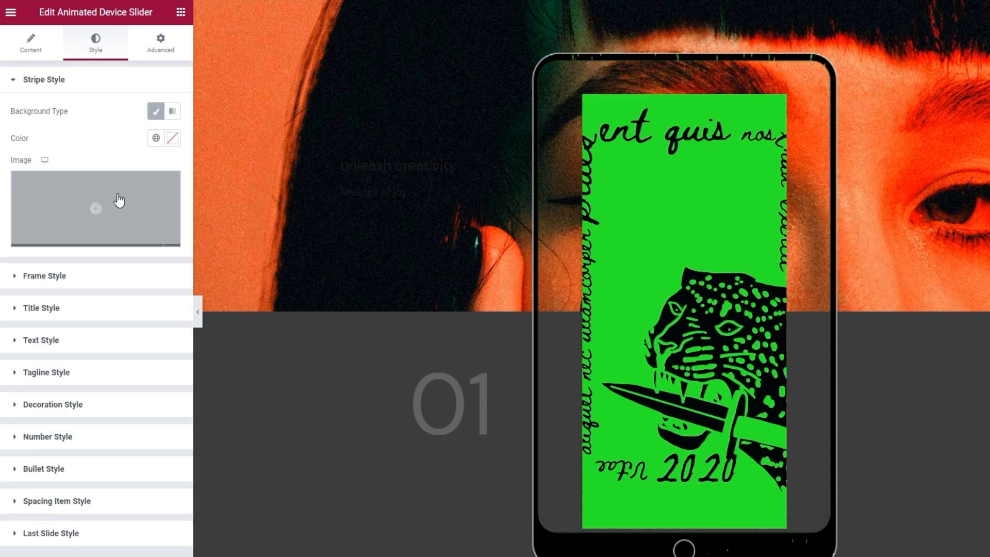
pyautogui.click(115, 201)
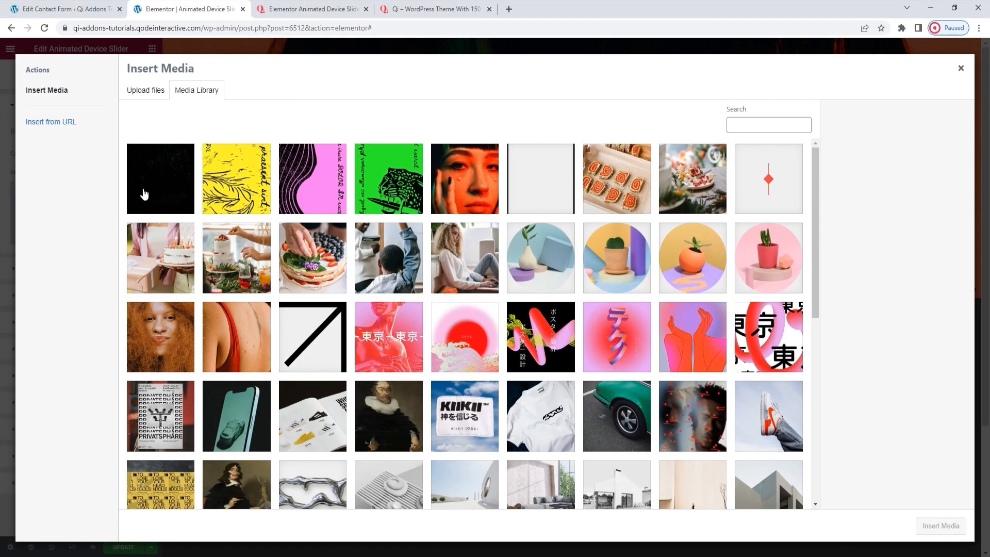
pyautogui.click(158, 180)
pyautogui.click(927, 528)
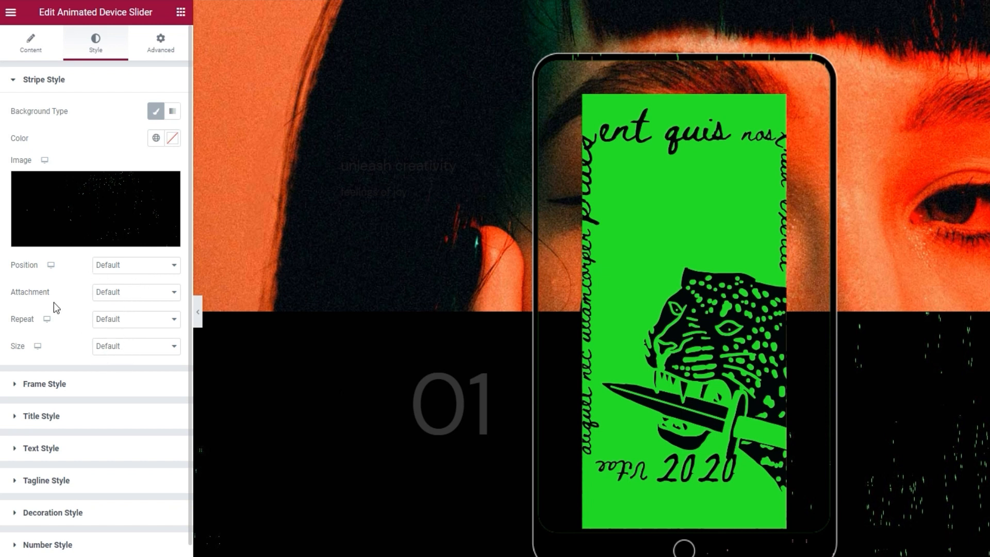
# Set the device frame size to 578 px in the frame style settings
pyautogui.scroll(-1, 66, 316)
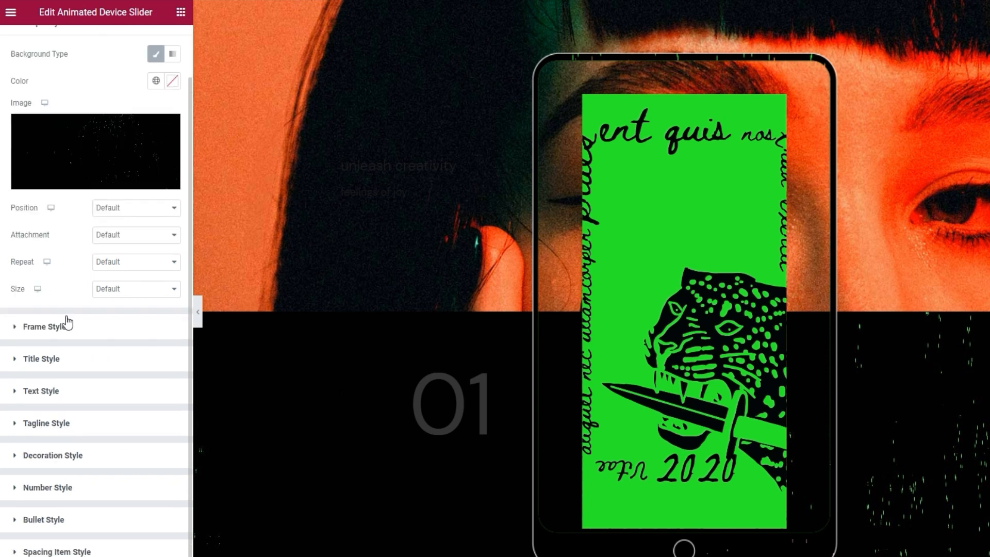
pyautogui.click(94, 327)
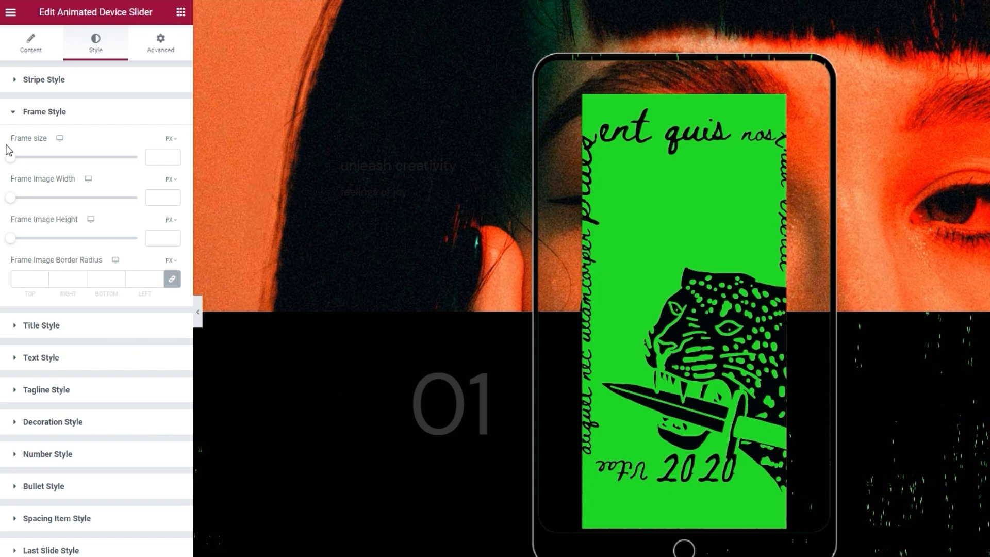
pyautogui.moveTo(11, 158); pyautogui.dragTo(151, 166)
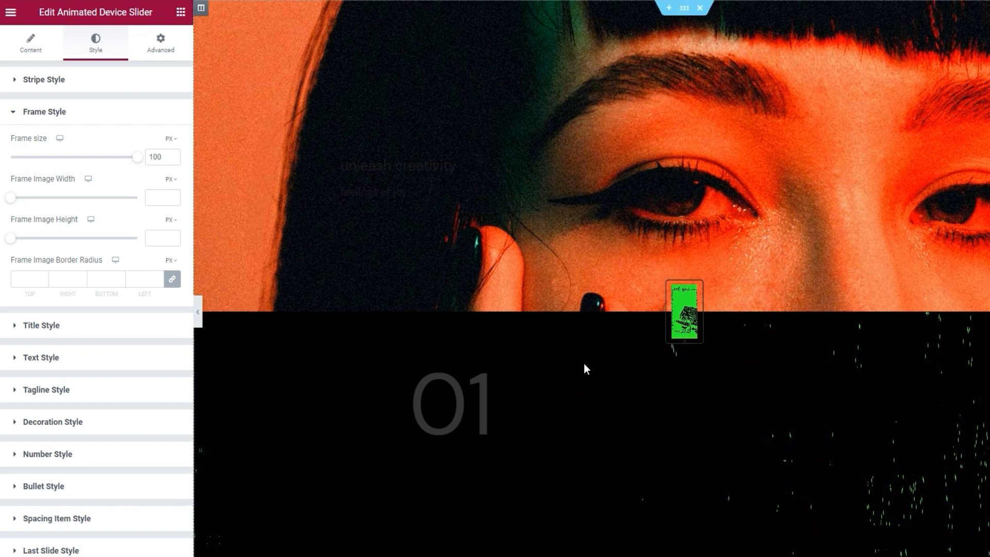
pyautogui.click(160, 160)
pyautogui.doubleClick(161, 159)
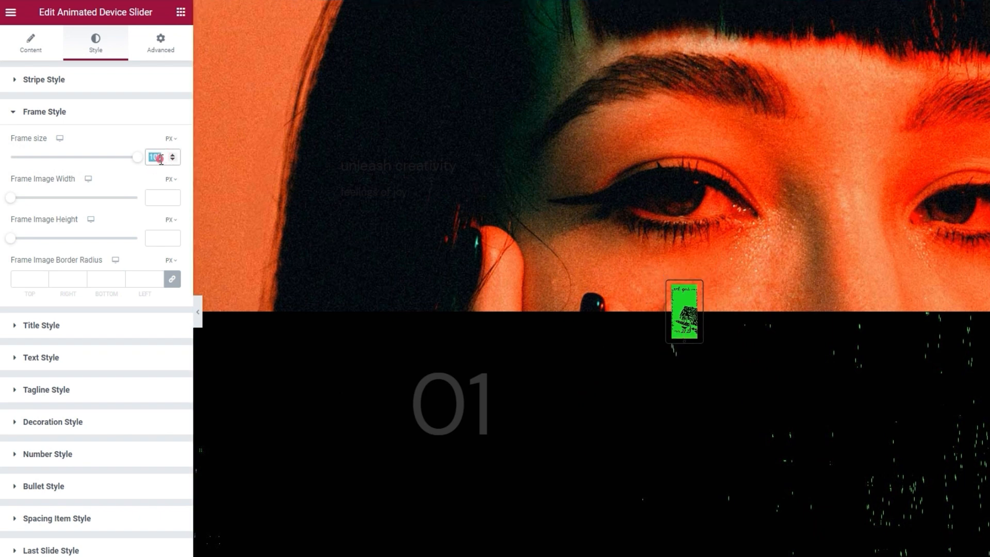
pyautogui.write('578')
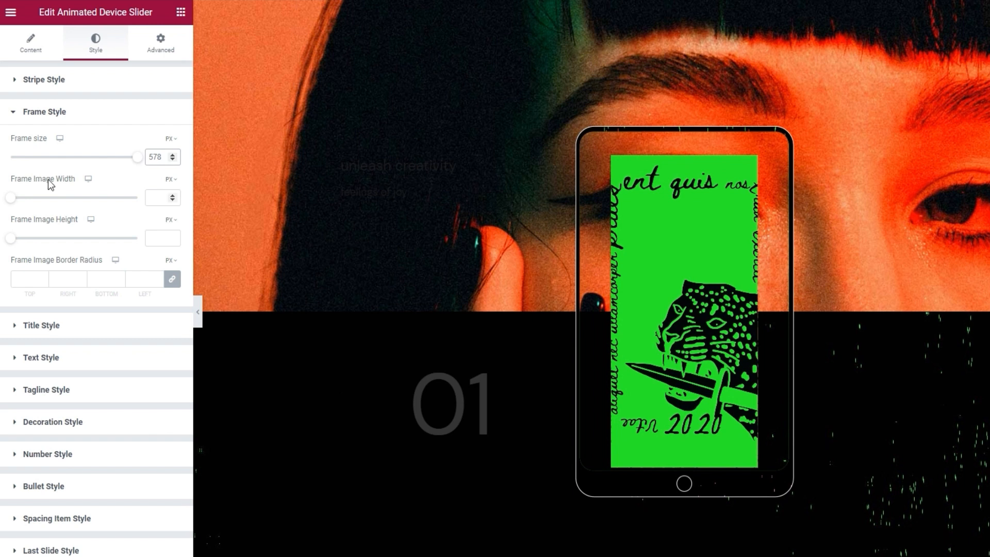
# Set the frame image width to 339 px and the frame image height to 557 px
pyautogui.click(157, 198)
pyautogui.write('339')
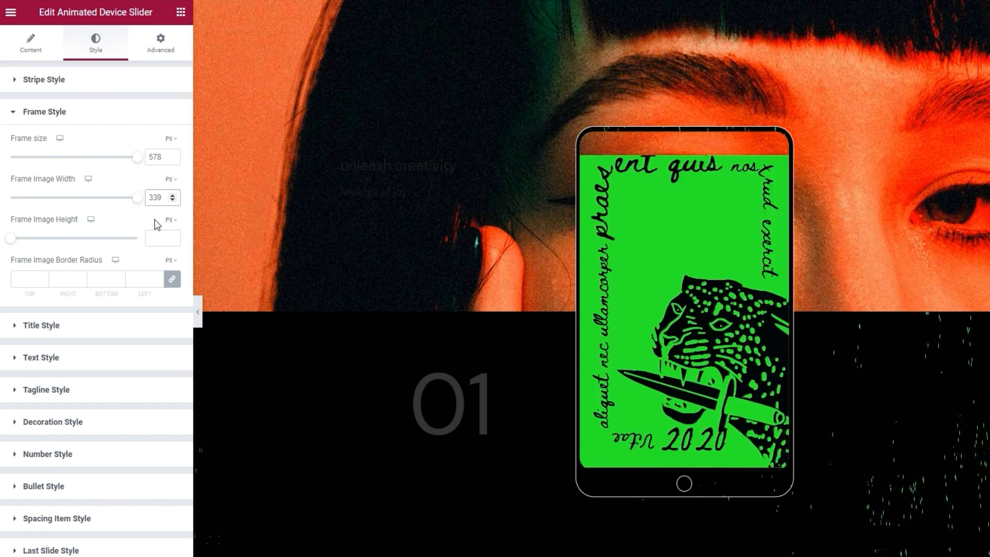
pyautogui.click(152, 238)
pyautogui.write('557')
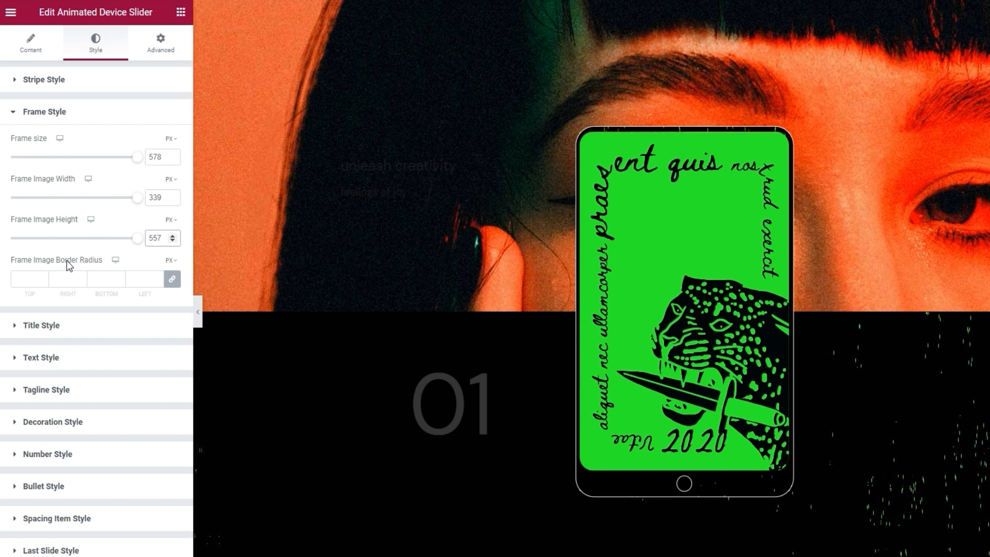
# Try a 50 px border radius on the frame image, and settle on 25 px for all four corners
pyautogui.click(23, 277)
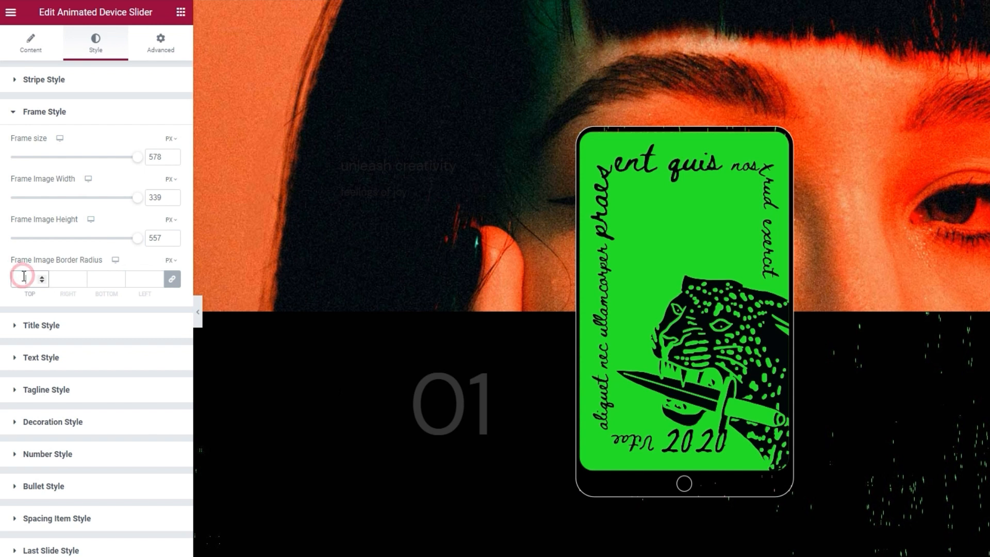
pyautogui.write('50')
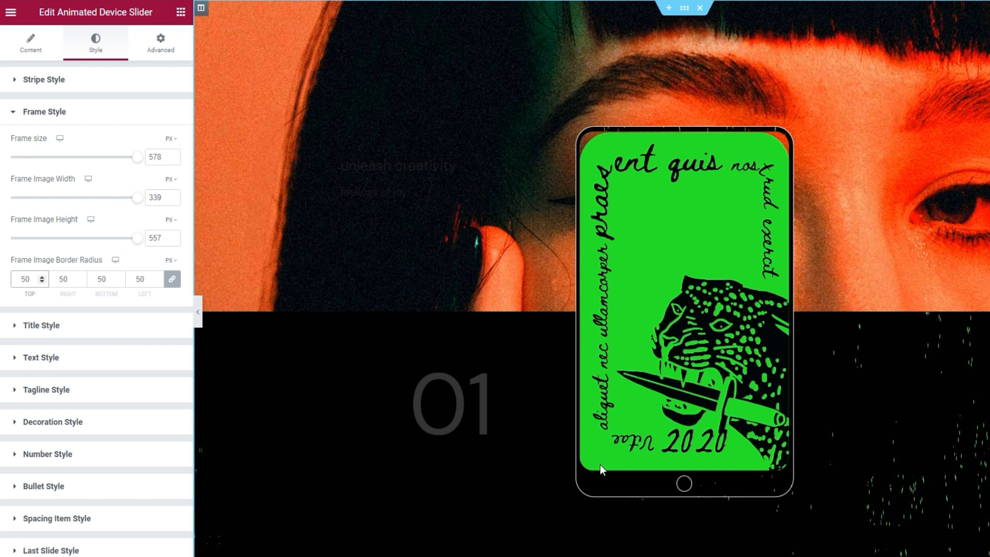
pyautogui.doubleClick(20, 279)
pyautogui.write('25')
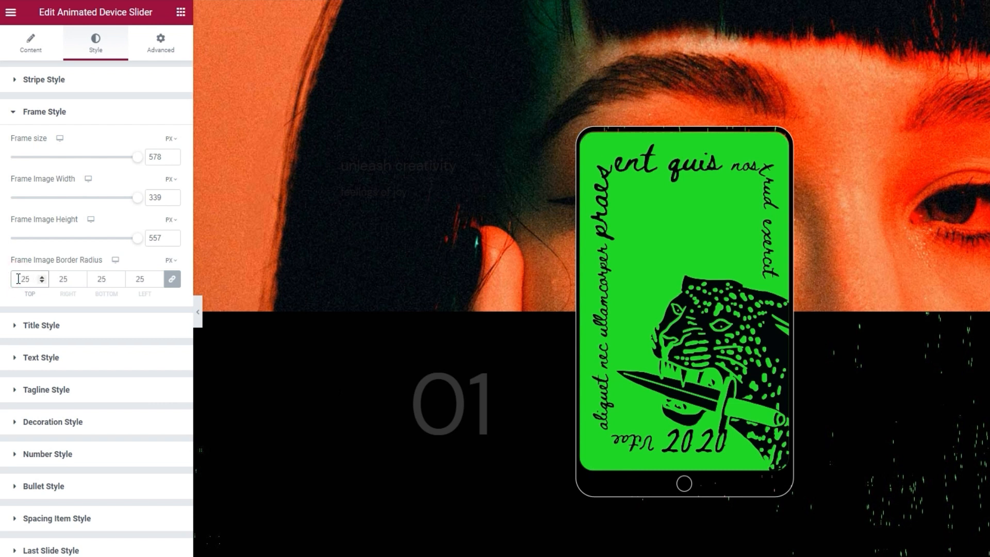
# Set the slide title's color to white #FFFFFF and its title tag to H1
pyautogui.click(73, 326)
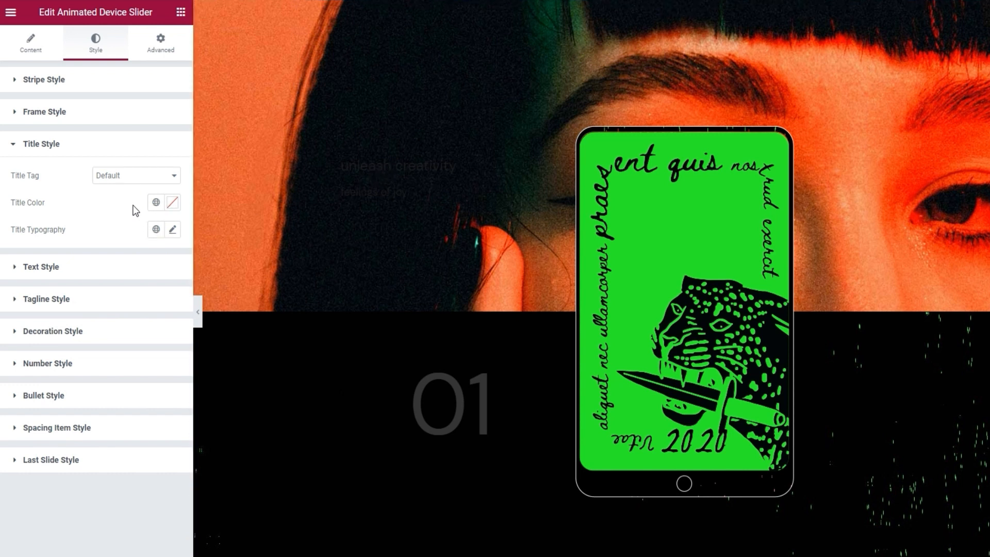
pyautogui.click(171, 202)
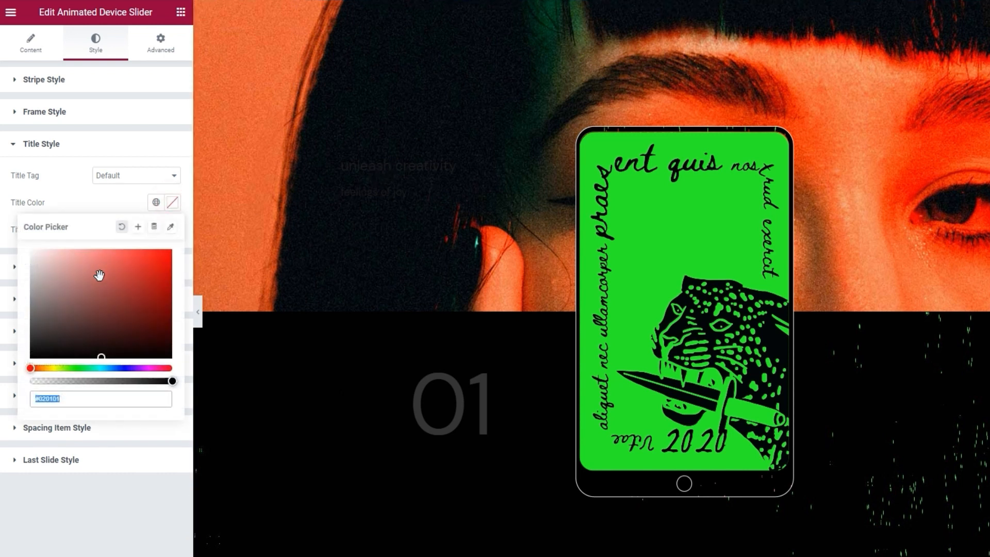
pyautogui.click(66, 261)
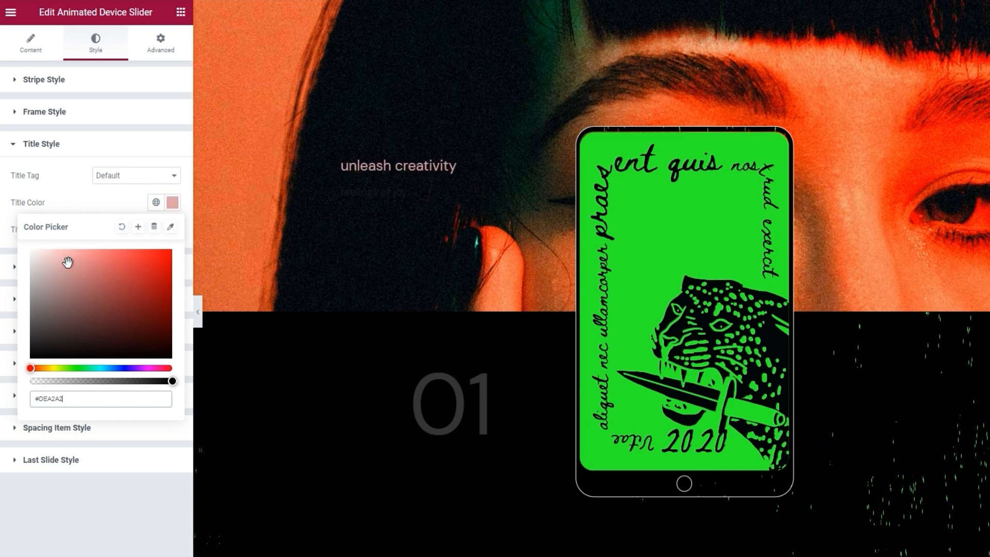
pyautogui.click(46, 263)
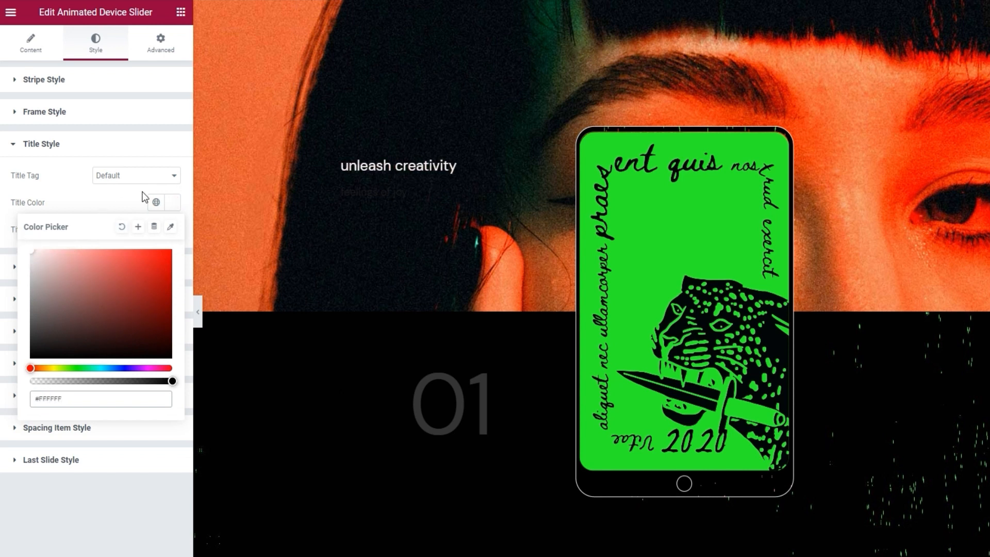
pyautogui.click(178, 204)
pyautogui.click(147, 180)
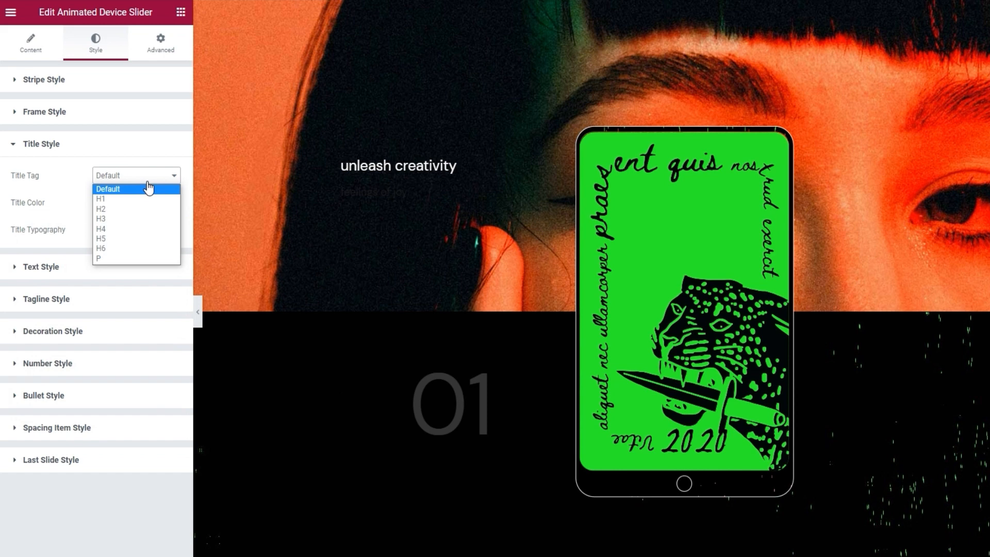
pyautogui.click(135, 200)
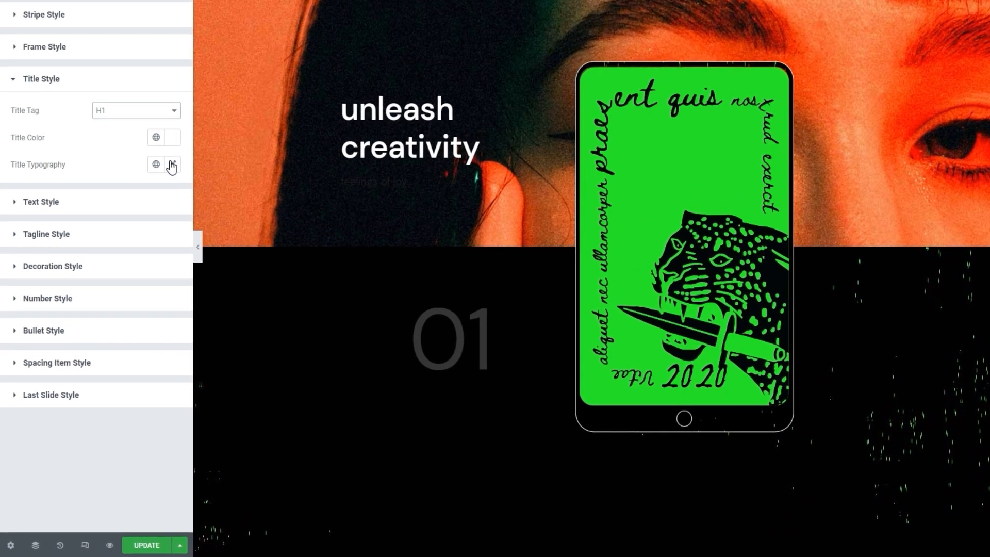
# Set the title typography's font family to Space Grotesk
pyautogui.click(145, 230)
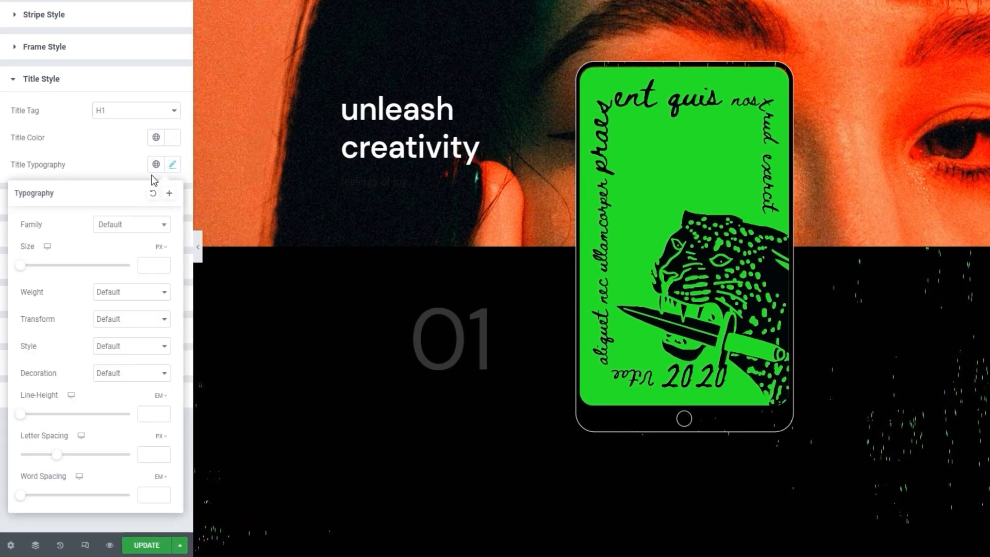
pyautogui.click(140, 225)
pyautogui.click(132, 243)
pyautogui.write('space')
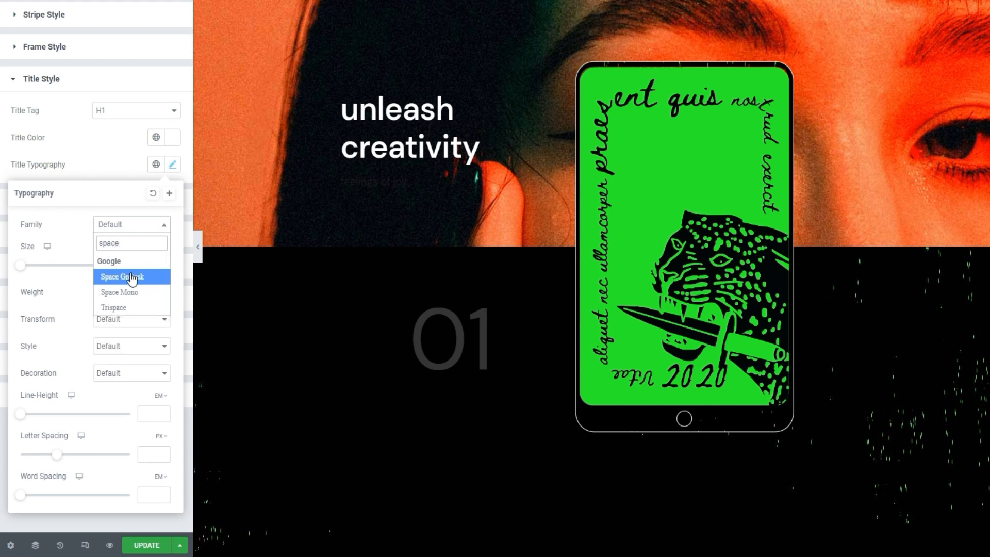
pyautogui.click(131, 278)
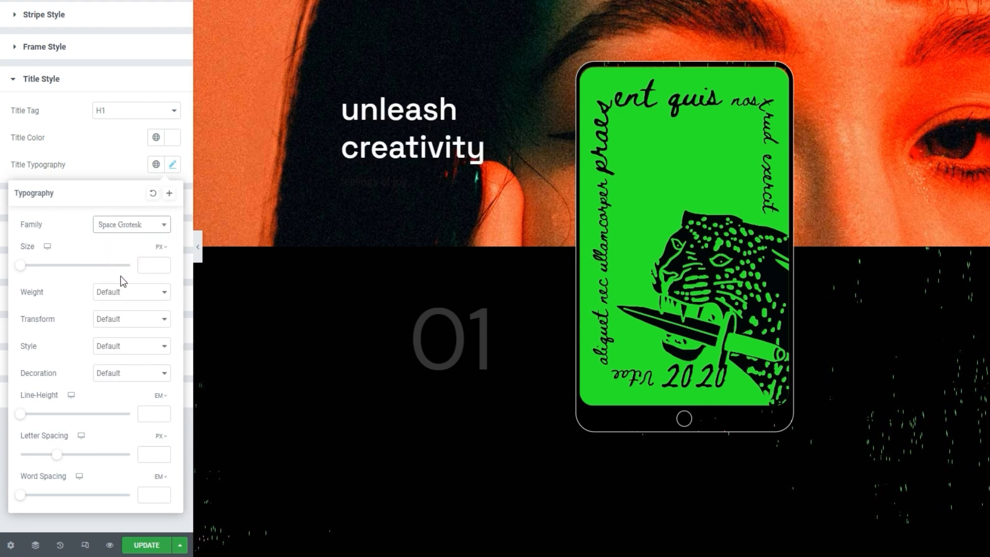
# Set the title's font size to 75 px and its weight to 300 (Light)
pyautogui.click(149, 266)
pyautogui.write('75')
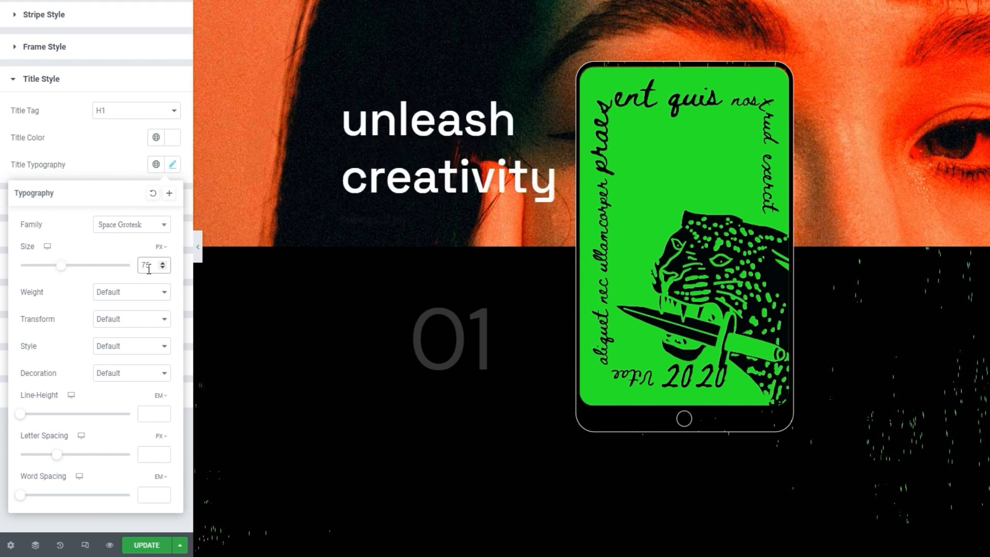
pyautogui.click(130, 294)
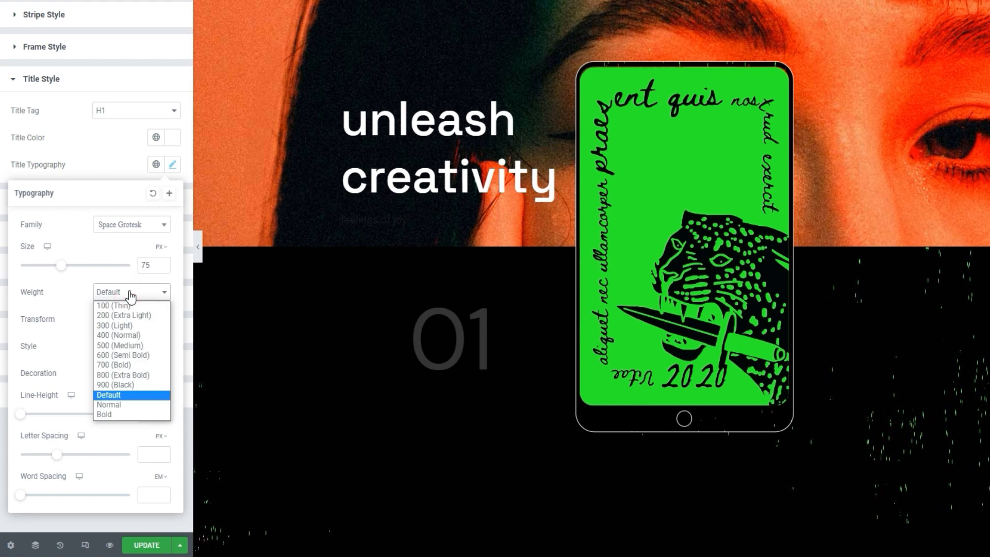
pyautogui.click(125, 327)
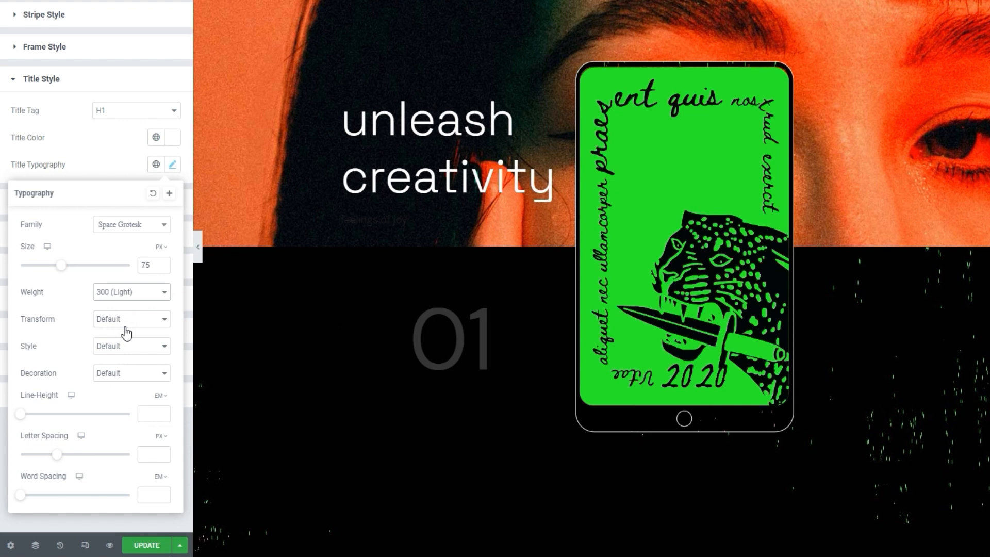
# Review the title's transform, style and decoration options, leaving each at Default, and close its typography settings
pyautogui.click(140, 322)
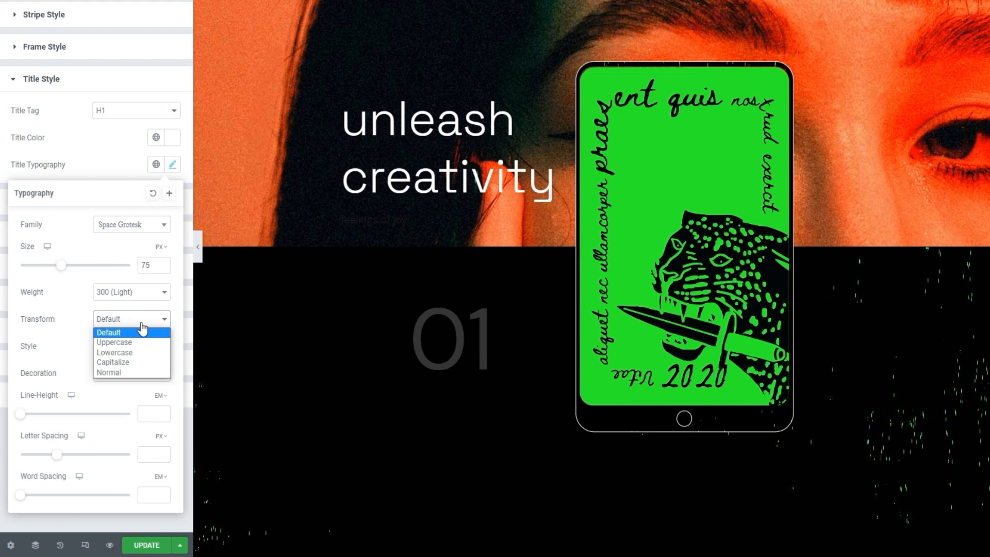
pyautogui.click(142, 331)
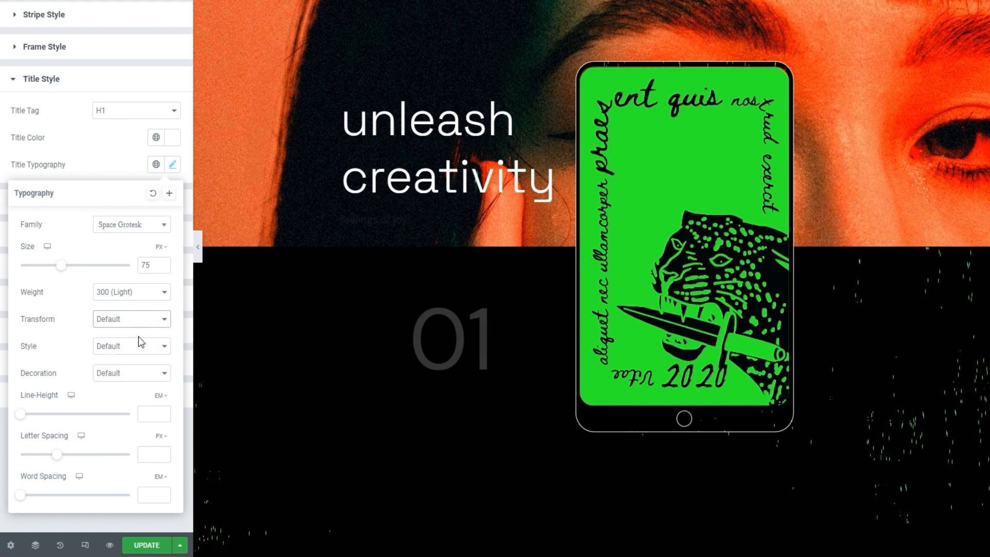
pyautogui.click(137, 346)
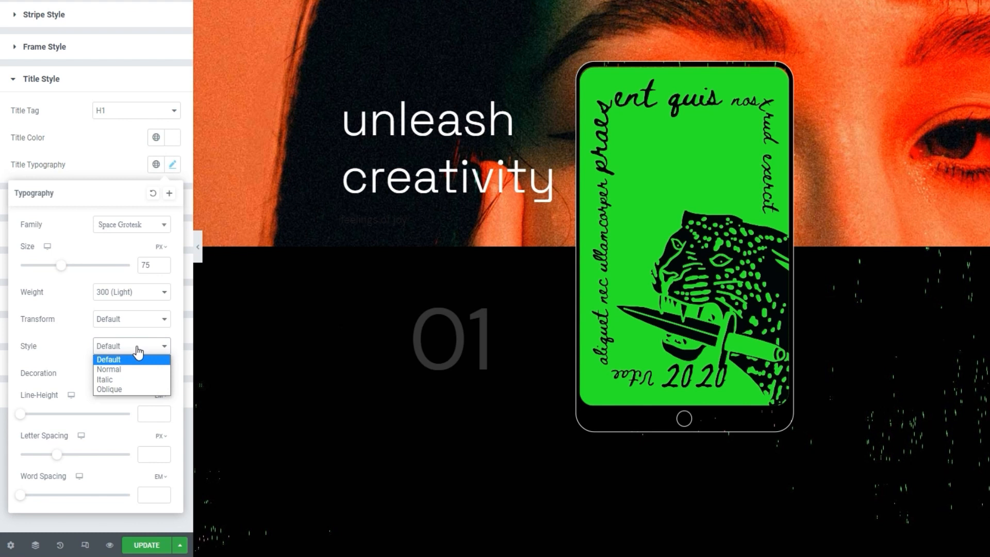
pyautogui.click(138, 351)
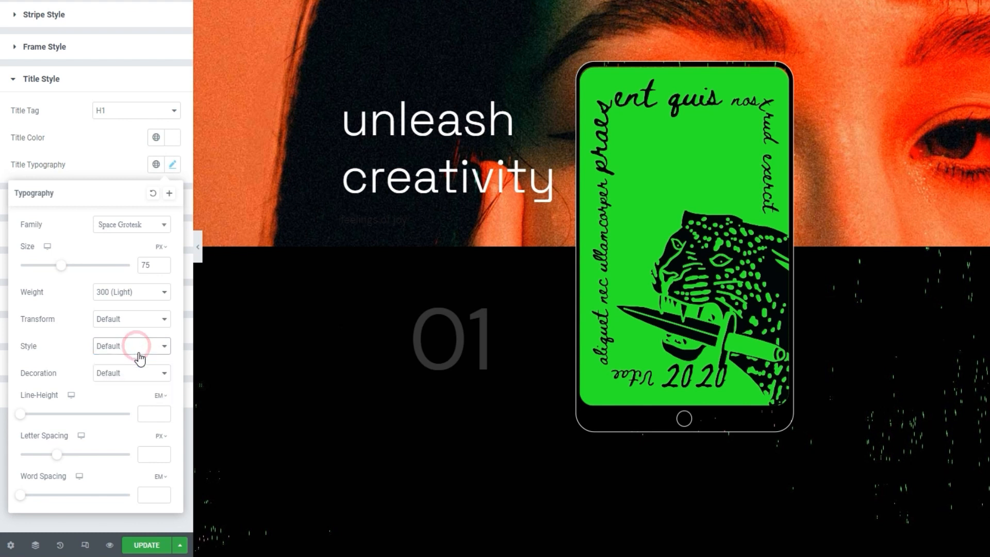
pyautogui.click(144, 374)
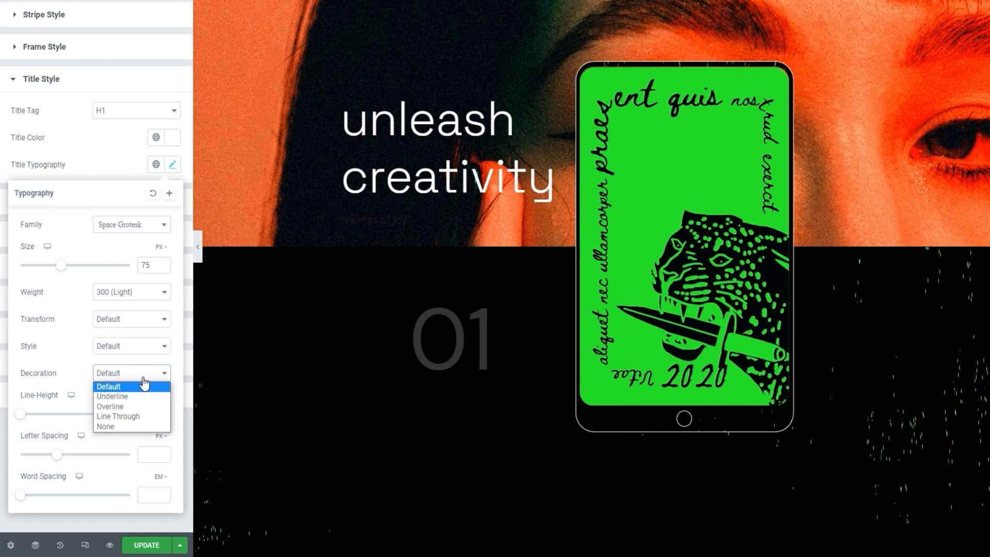
pyautogui.click(144, 386)
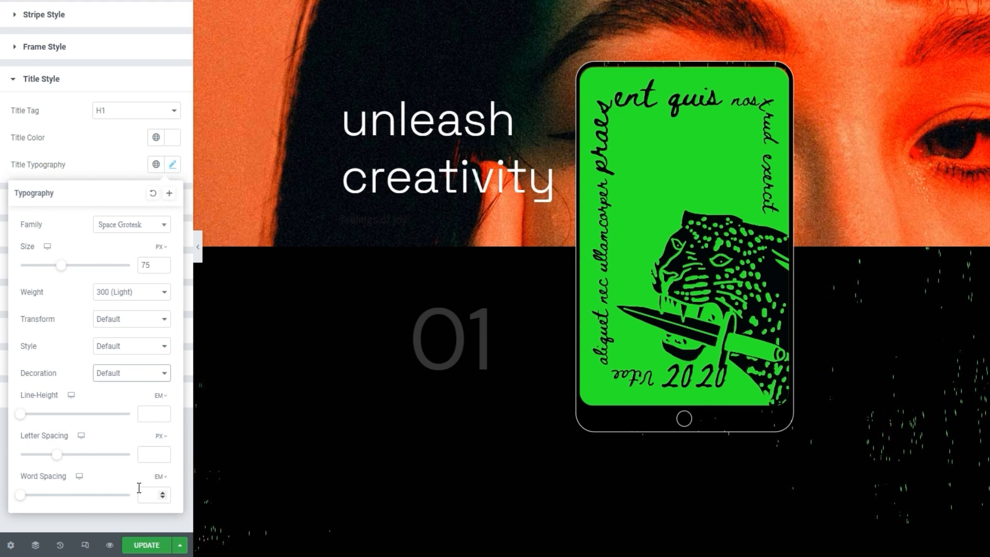
pyautogui.click(174, 165)
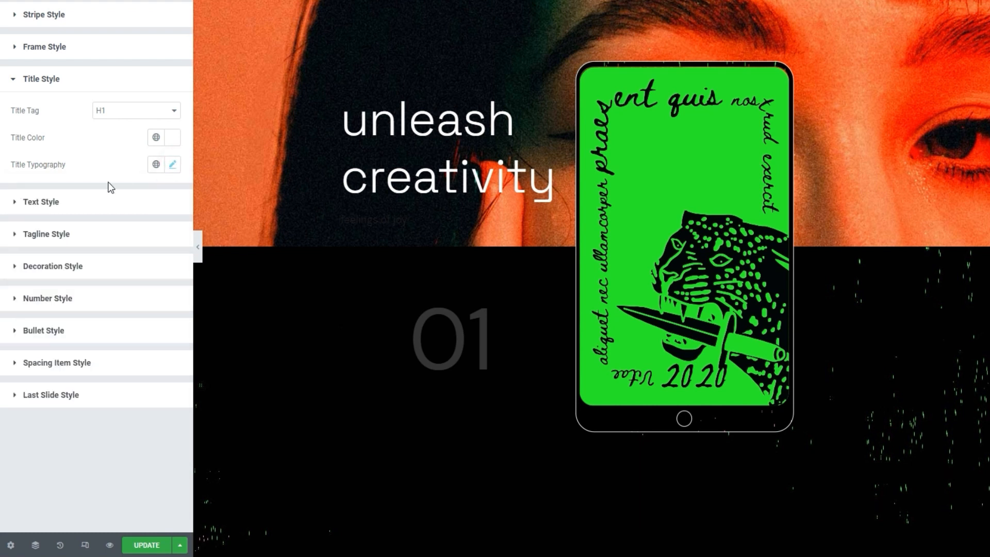
# Set the slide text color to white #FFFFFF in the text style settings and leave the text tag at Default
pyautogui.click(115, 201)
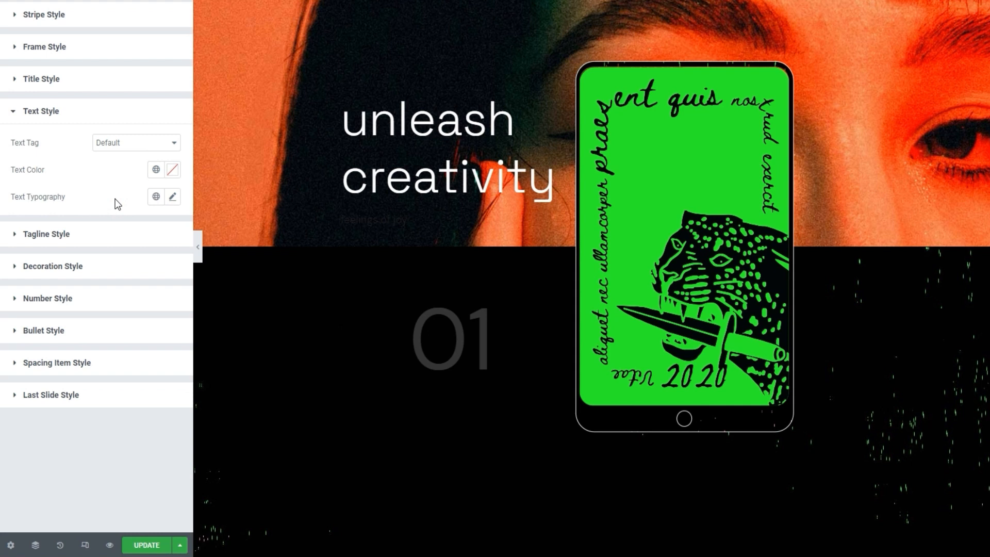
pyautogui.click(172, 169)
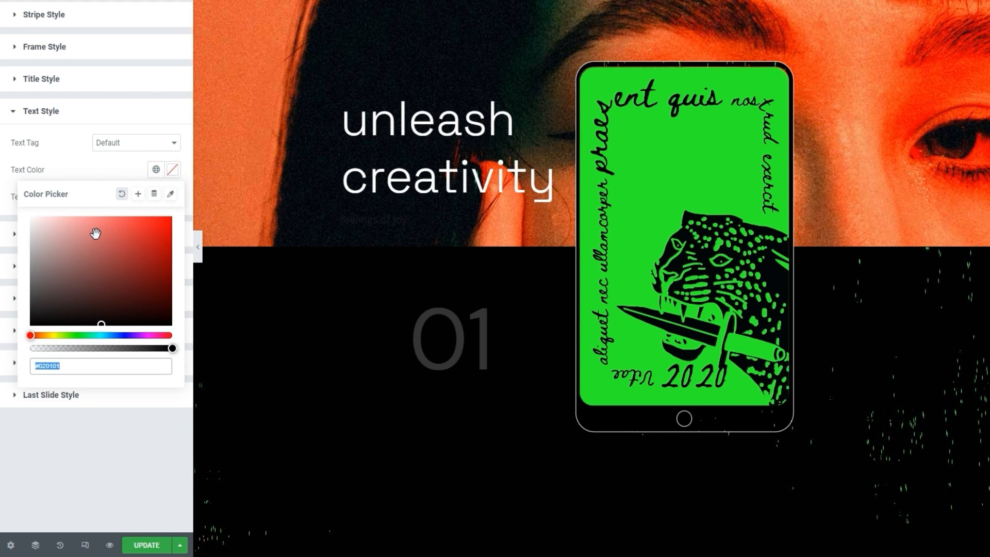
pyautogui.write('#FFFFFF')
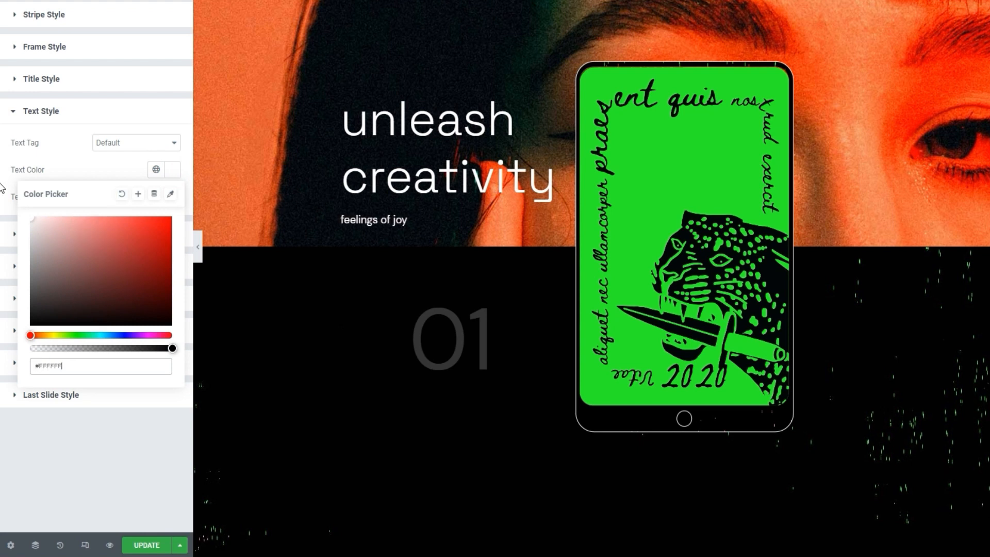
pyautogui.click(175, 171)
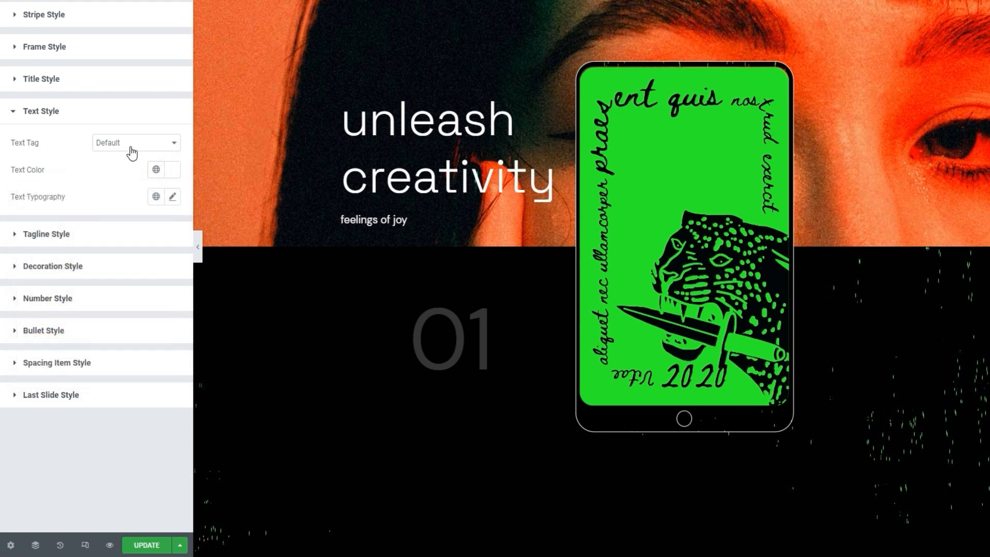
pyautogui.click(132, 143)
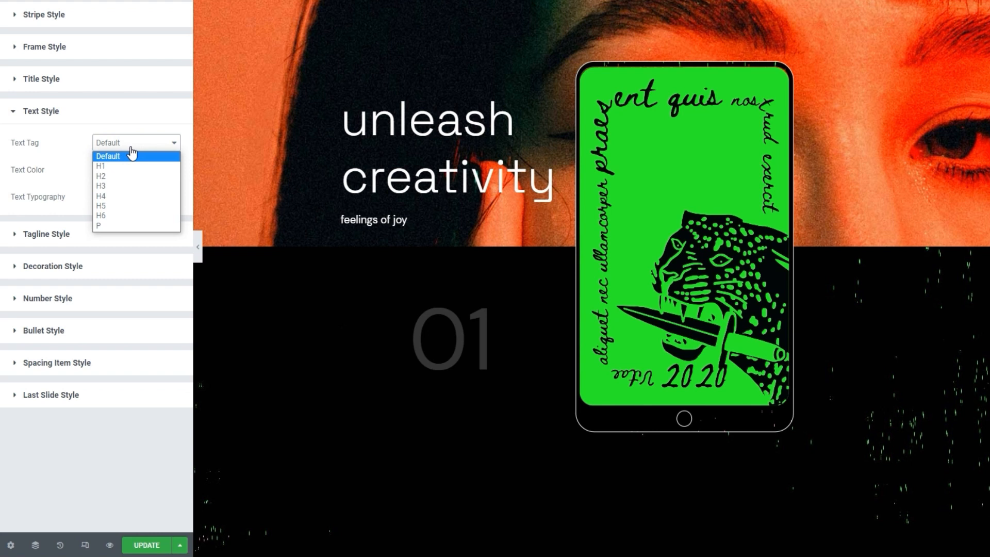
pyautogui.click(132, 148)
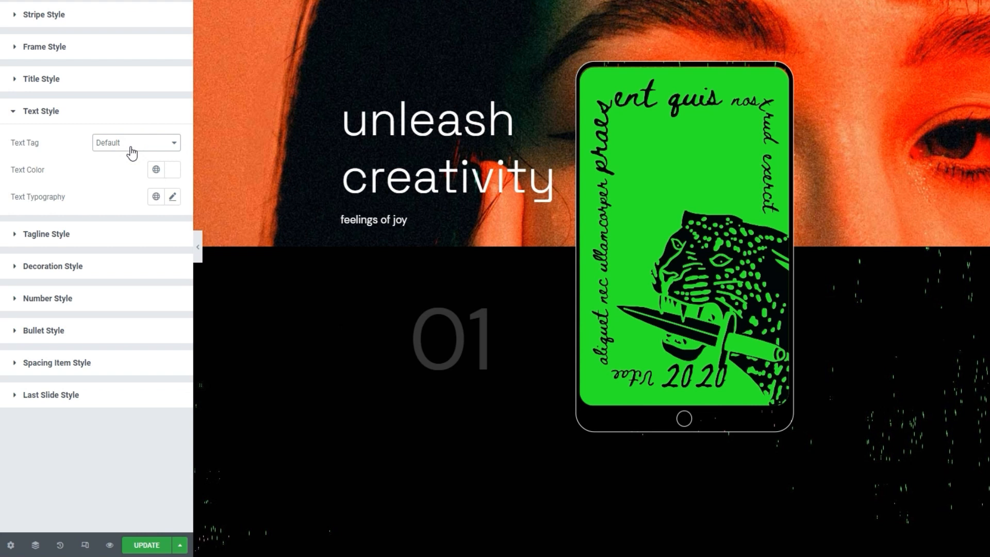
# Set the slide text's font family to Space Grotesk in its typography settings
pyautogui.click(173, 197)
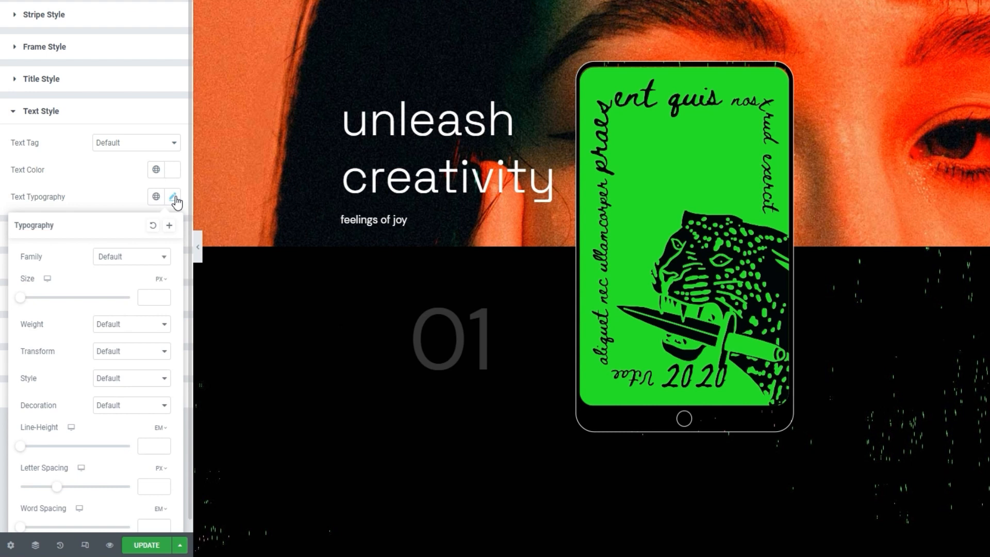
pyautogui.click(141, 257)
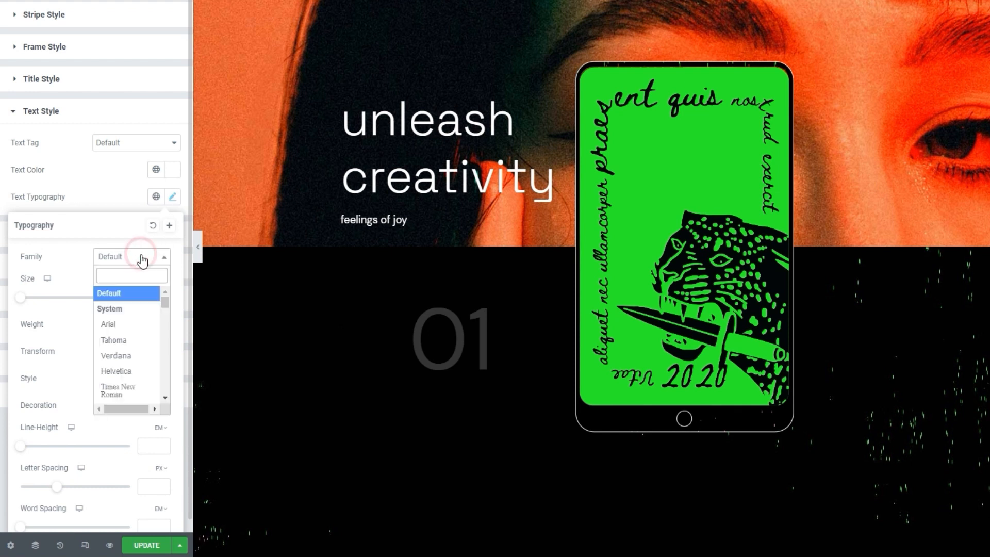
pyautogui.click(137, 276)
pyautogui.write('spac')
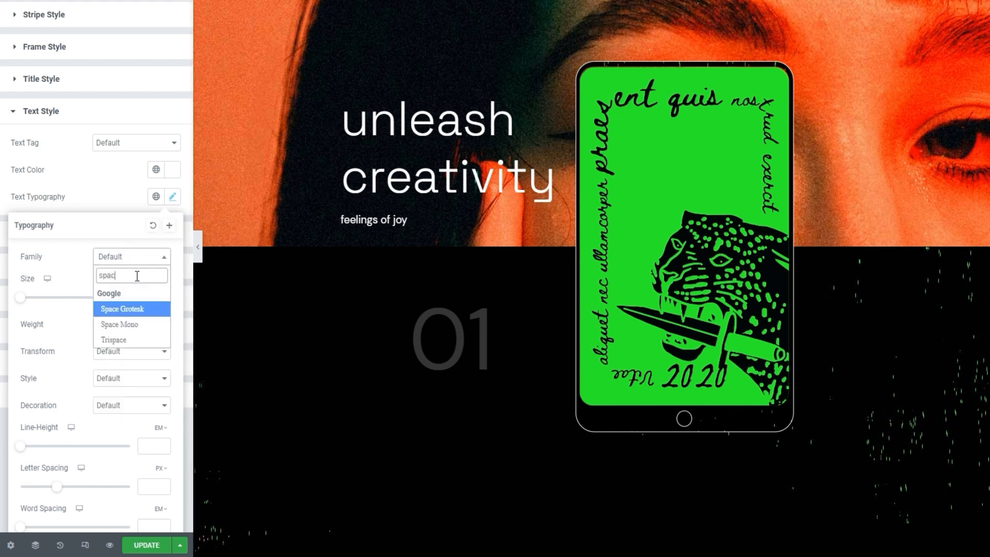
pyautogui.click(130, 309)
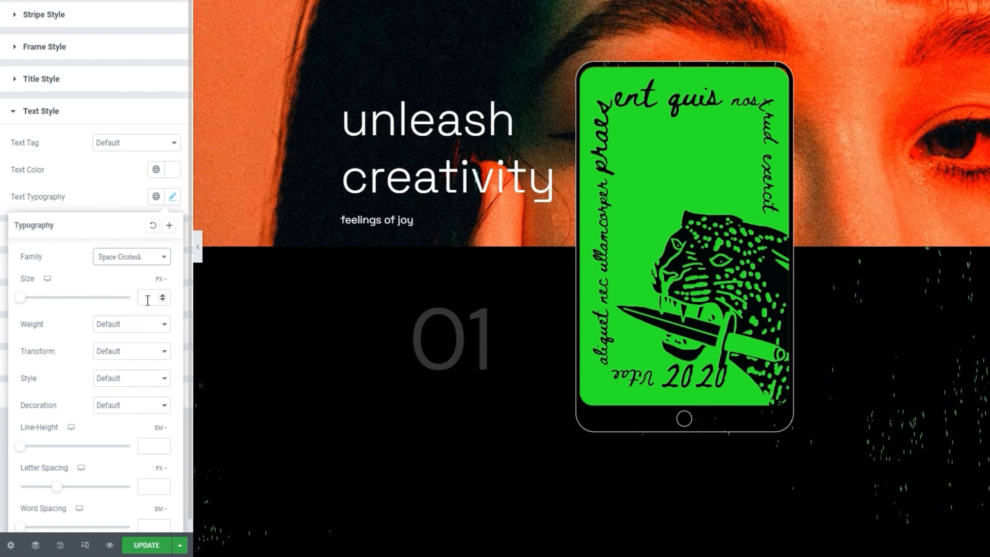
# Set the slide text's font size to 22 px and its weight to 300 (Light)
pyautogui.click(148, 301)
pyautogui.write('21')
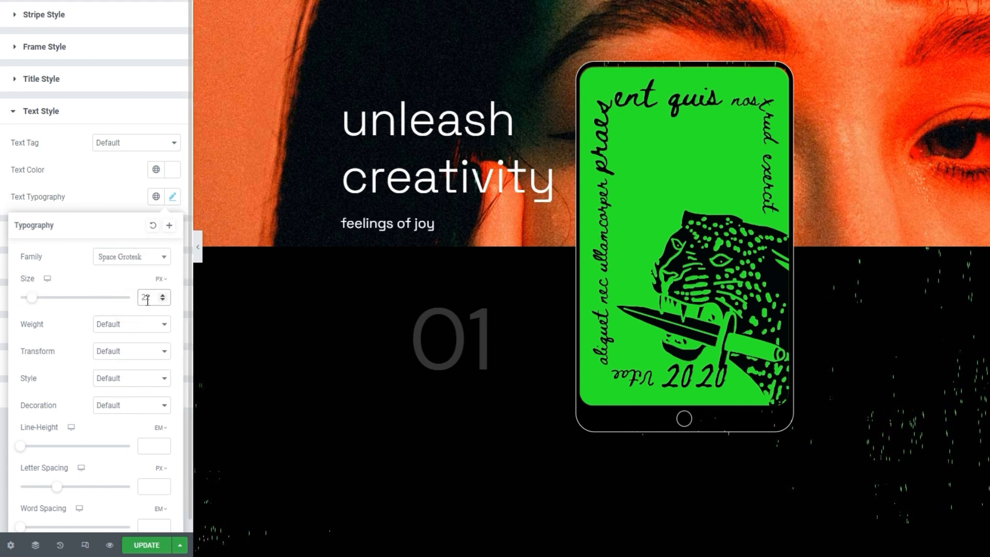
pyautogui.click(155, 324)
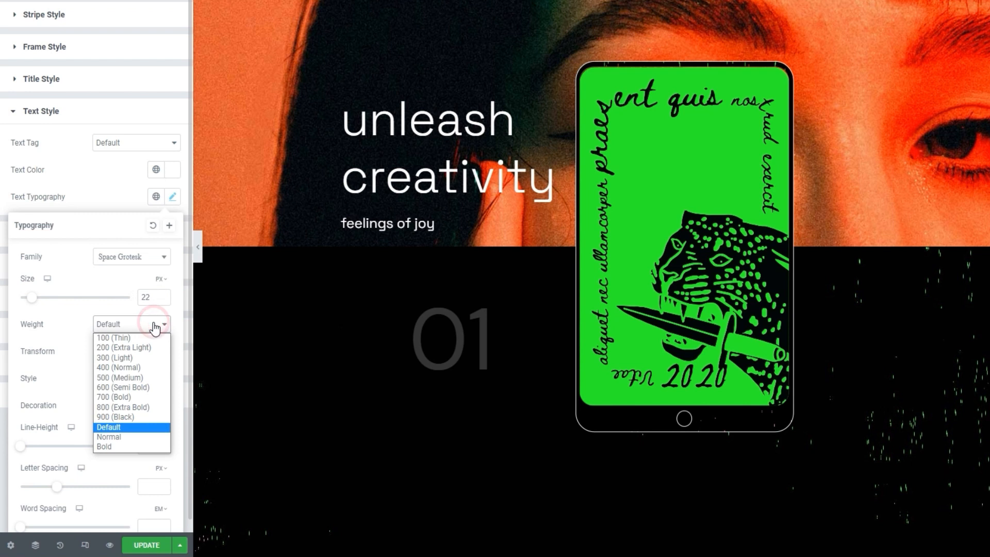
pyautogui.click(143, 359)
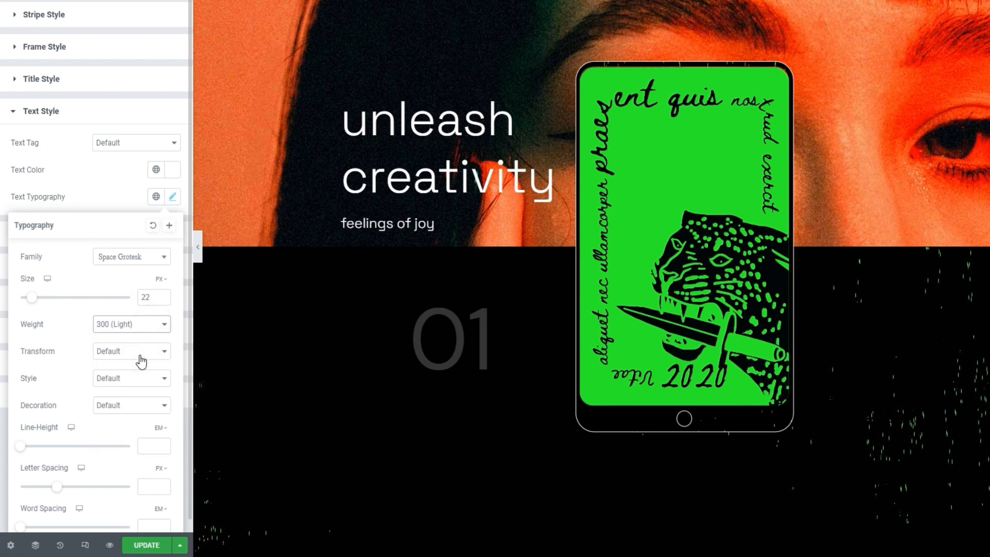
# Close the slide text's typography settings and review the tagline and decoration style options
pyautogui.click(171, 198)
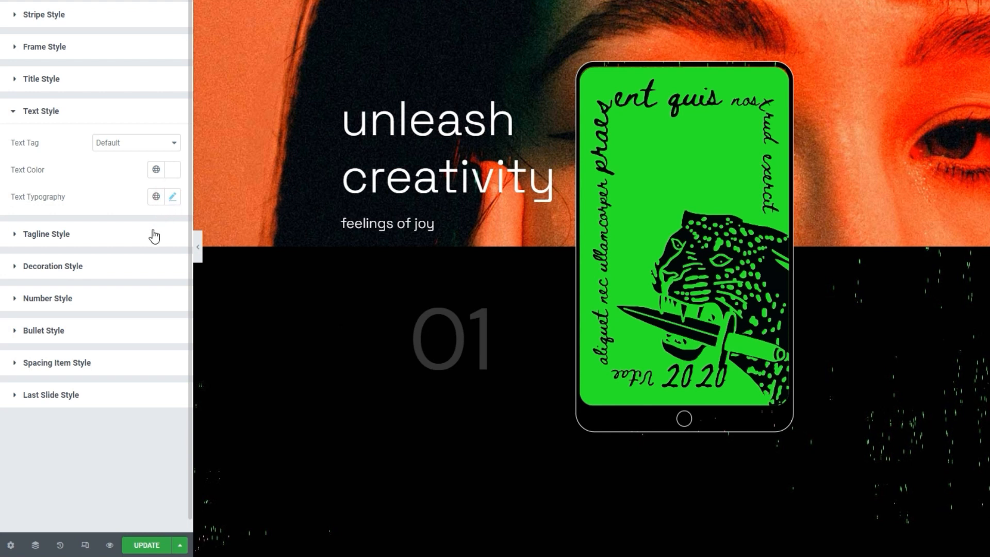
pyautogui.click(154, 232)
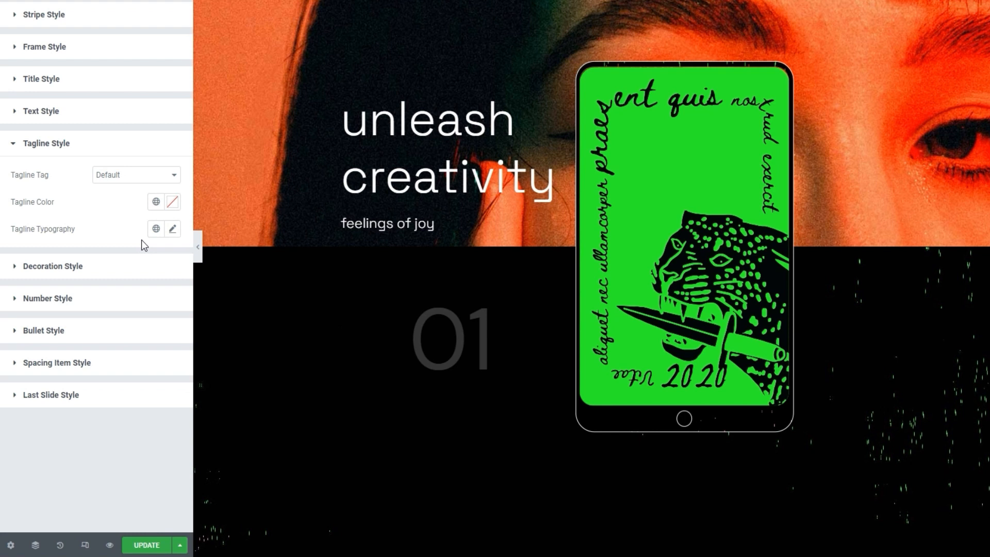
pyautogui.click(140, 274)
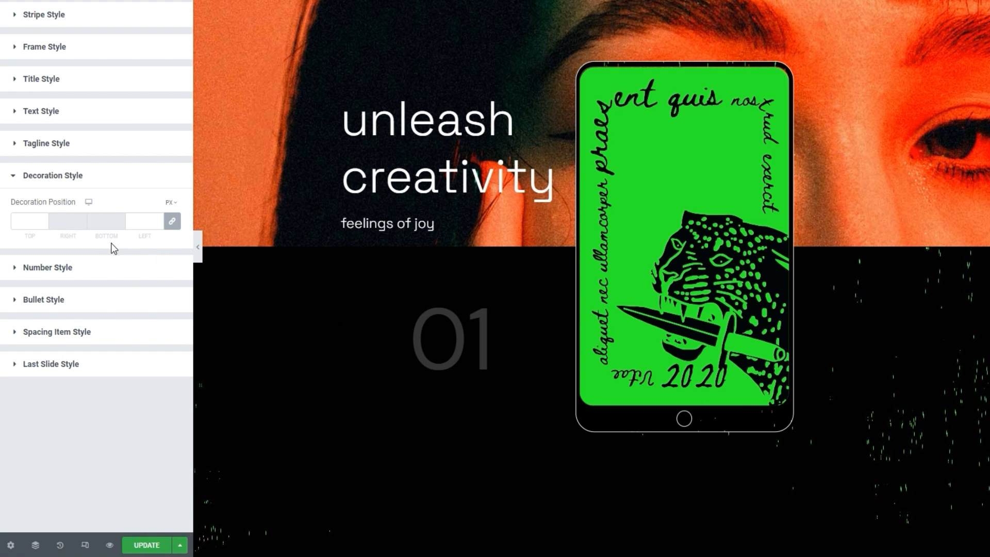
# Set the slide number's tag to H2 and its color to white in the number style settings
pyautogui.click(113, 266)
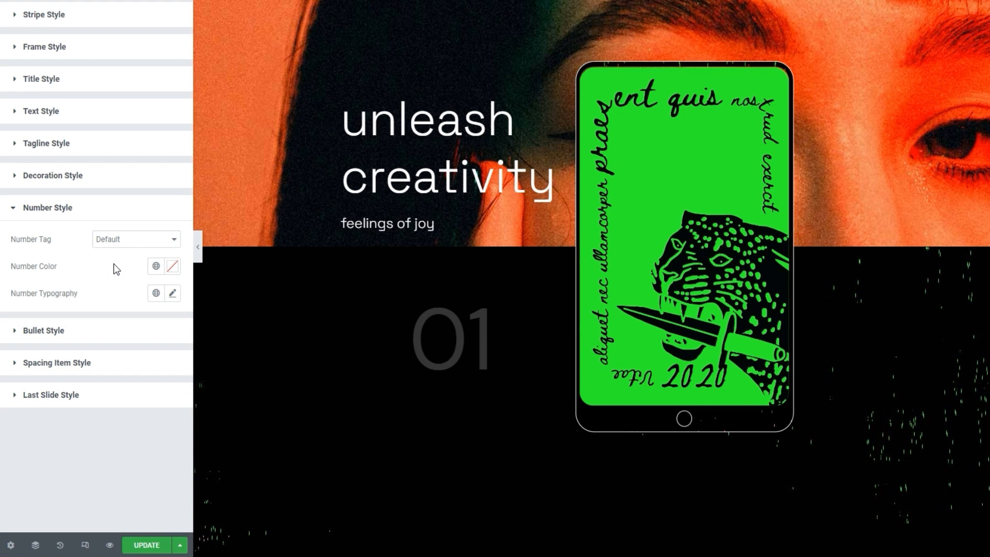
pyautogui.click(124, 240)
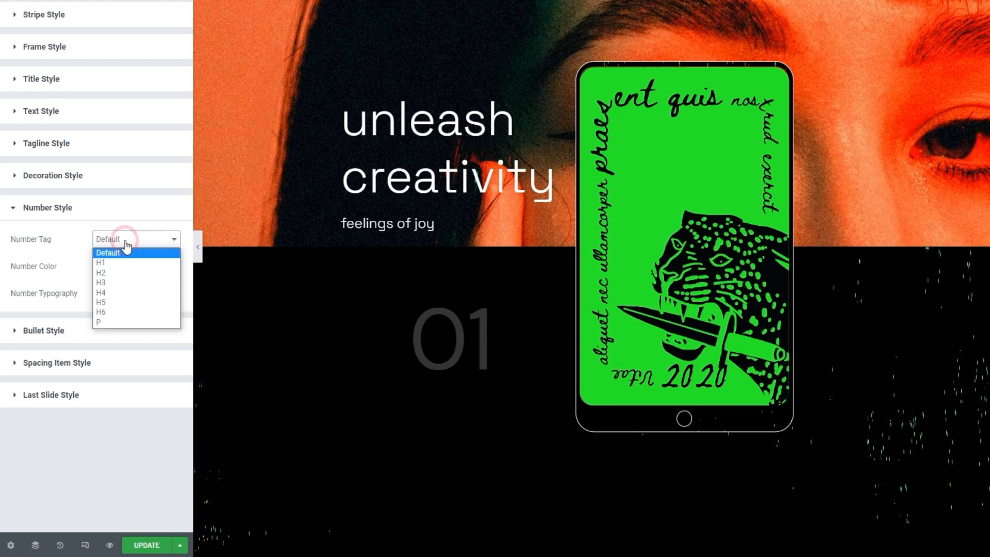
pyautogui.click(135, 273)
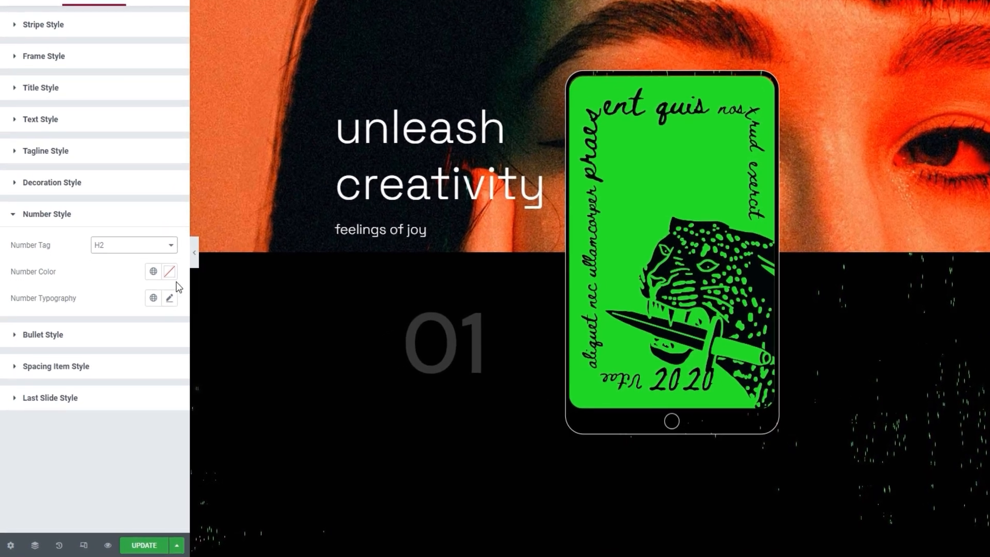
pyautogui.click(145, 314)
pyautogui.moveTo(93, 341); pyautogui.dragTo(3, 299)
pyautogui.click(168, 268)
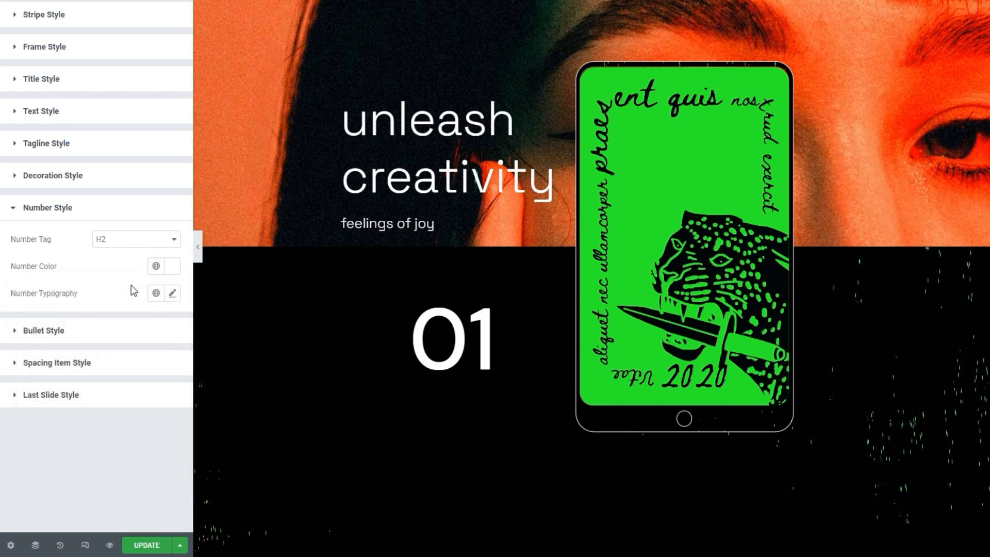
# Set the slide number's font family to Space Grotesk in its typography settings
pyautogui.click(173, 293)
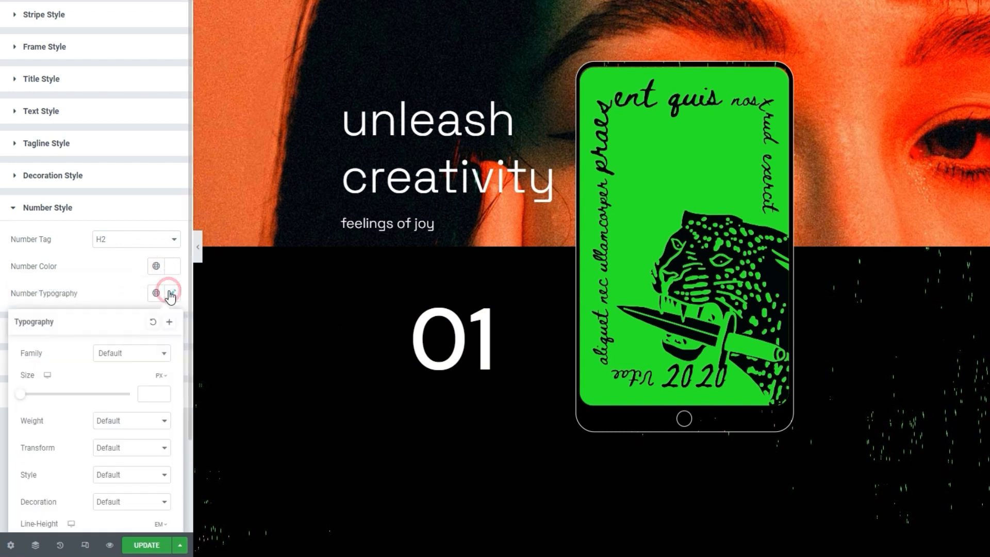
pyautogui.click(129, 355)
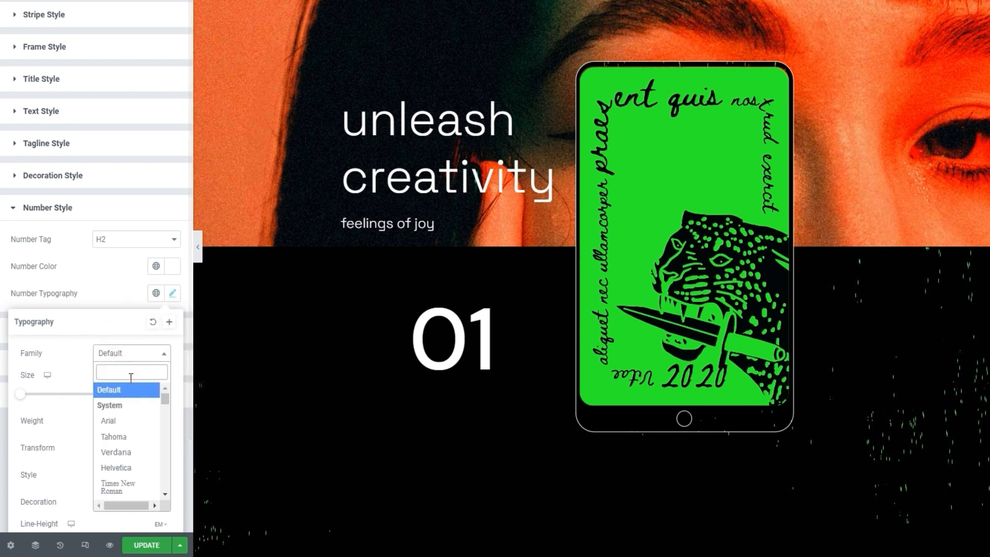
pyautogui.write('spac')
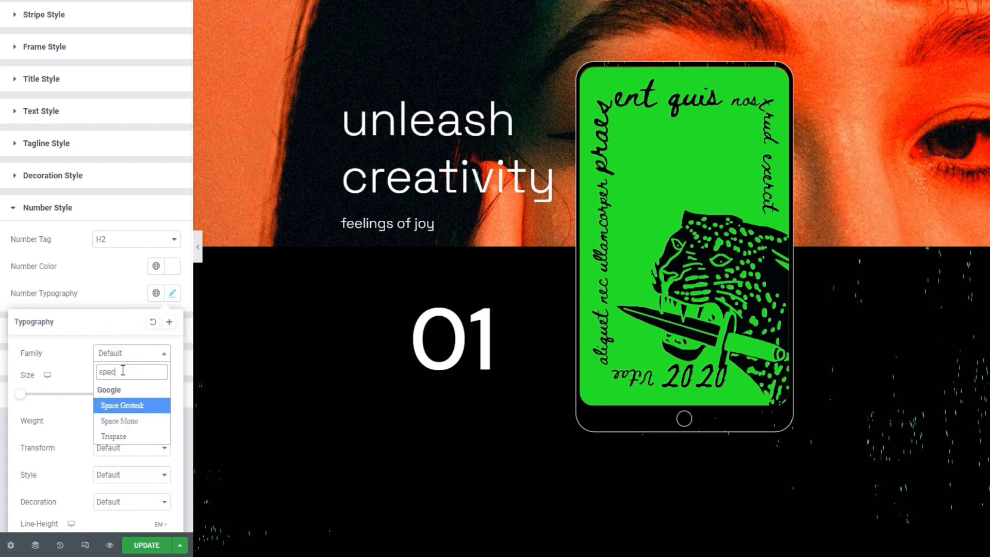
pyautogui.click(119, 404)
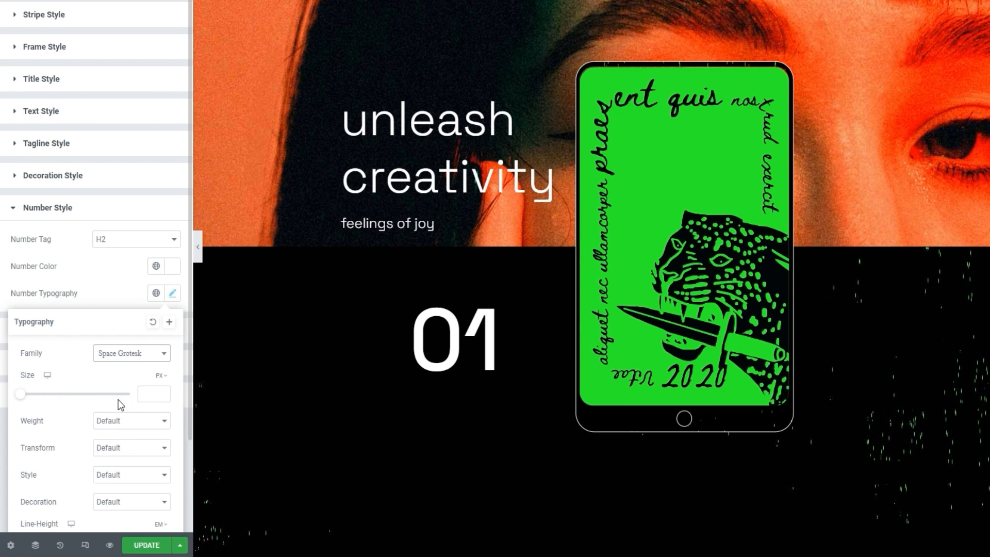
# Set the slide number's font size to 180 px and its weight to 300 (Light), and close its typography settings
pyautogui.click(149, 395)
pyautogui.write('180')
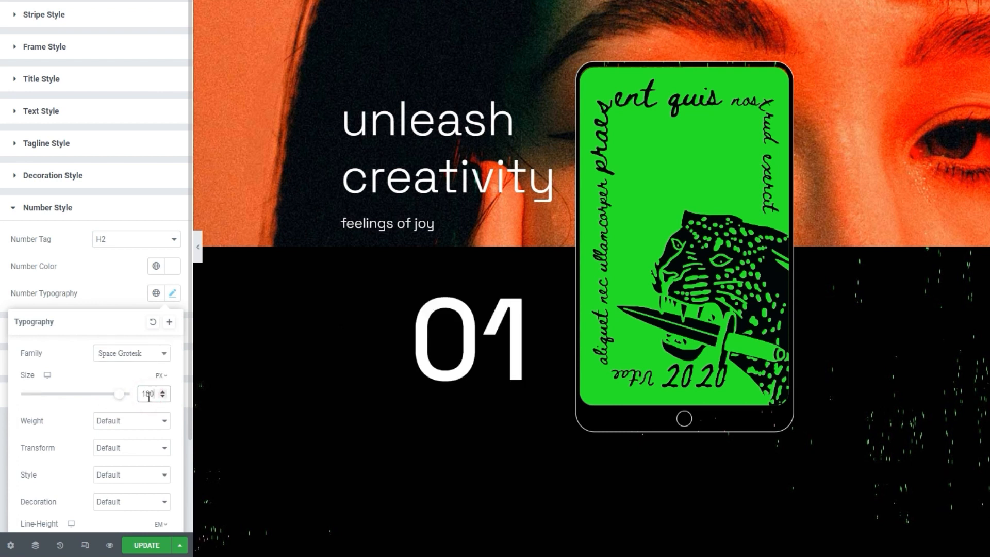
pyautogui.scroll(-1, 126, 376)
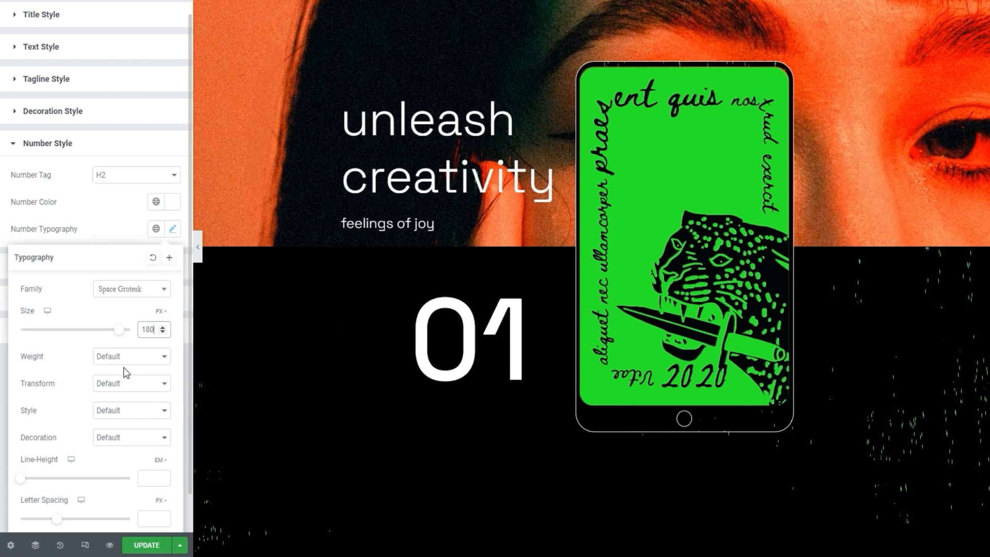
pyautogui.click(134, 360)
pyautogui.click(129, 395)
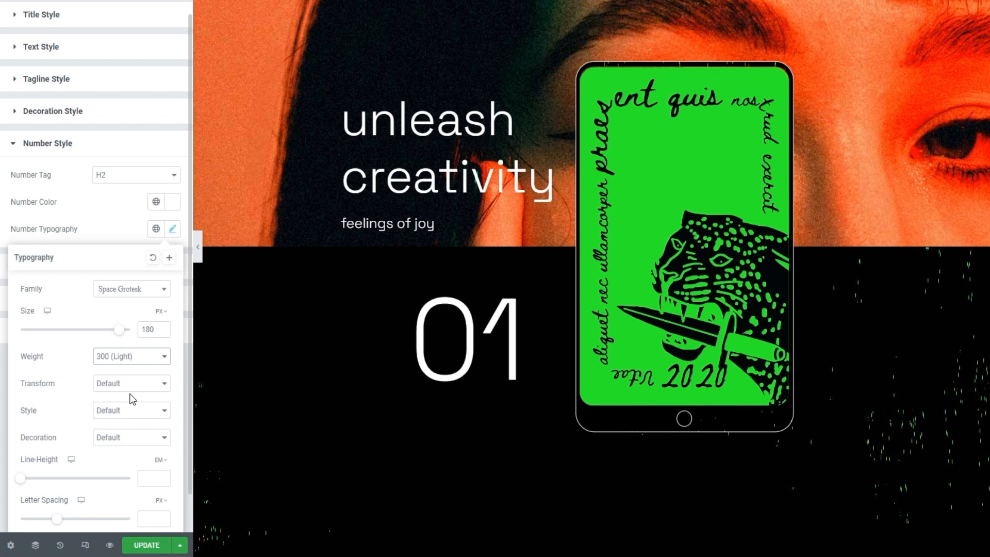
pyautogui.click(126, 222)
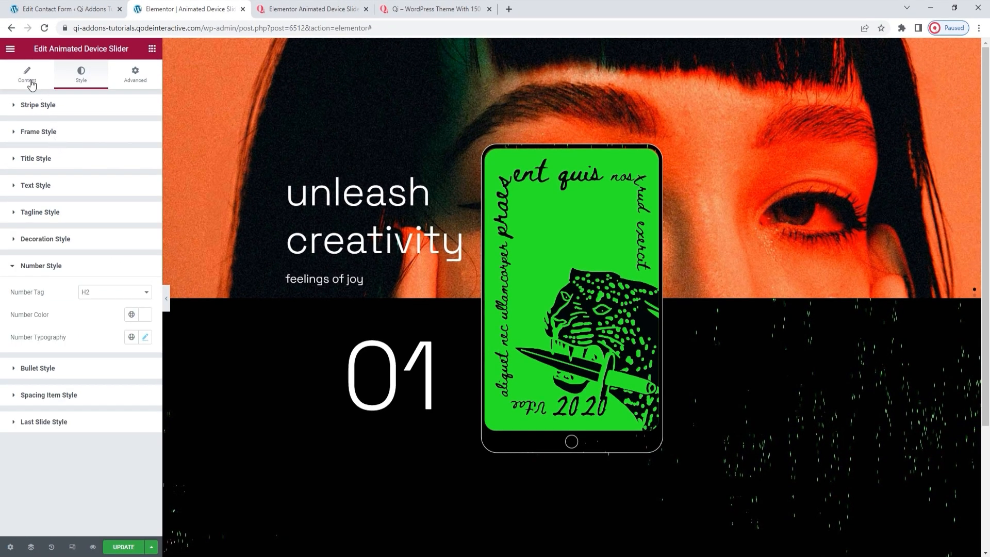
# Open the slider's content position settings and review the even-slide options before returning to the odd ones
pyautogui.click(28, 76)
pyautogui.scroll(-5, 103, 247)
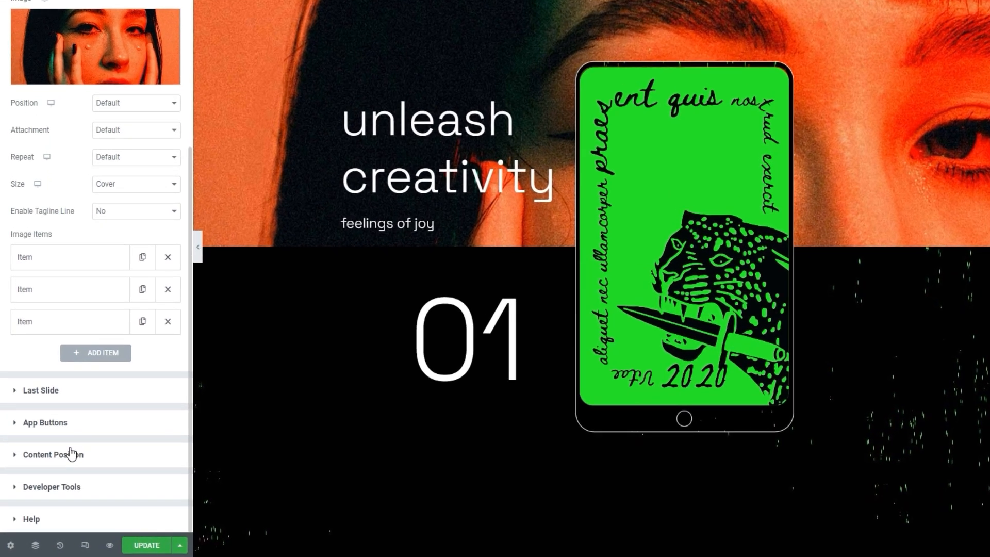
pyautogui.click(60, 466)
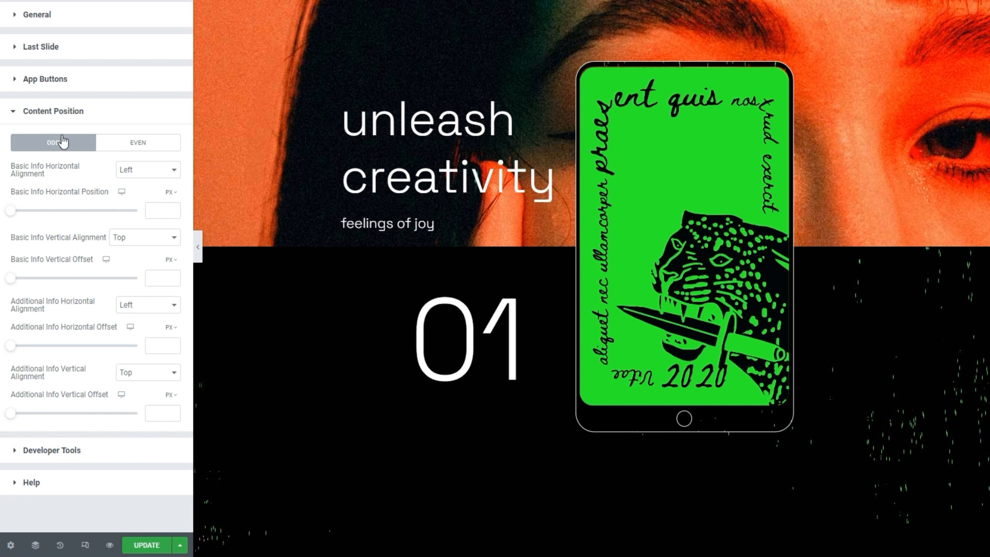
pyautogui.click(134, 145)
pyautogui.click(77, 140)
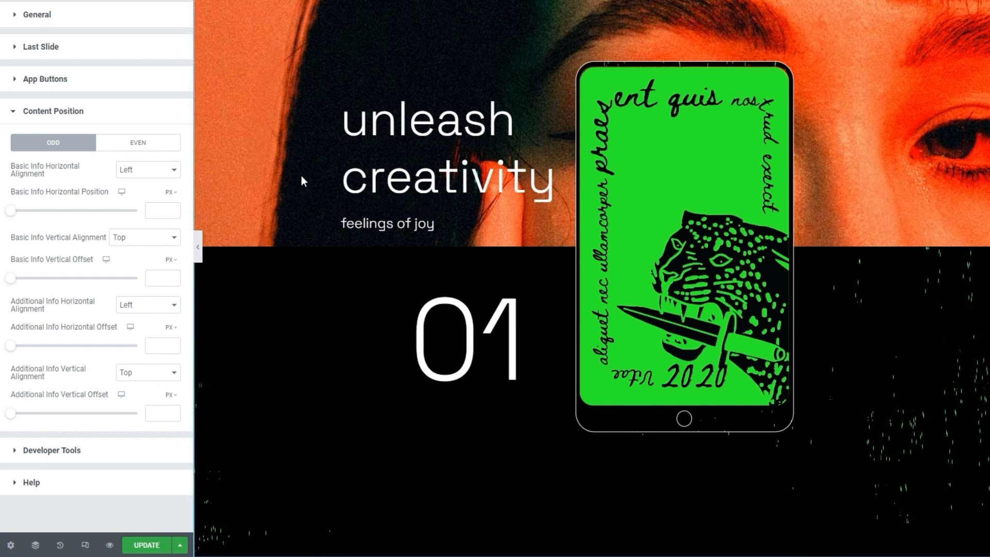
# Try Right horizontal alignment with a 50 px horizontal position for the odd slides' basic info
pyautogui.click(143, 175)
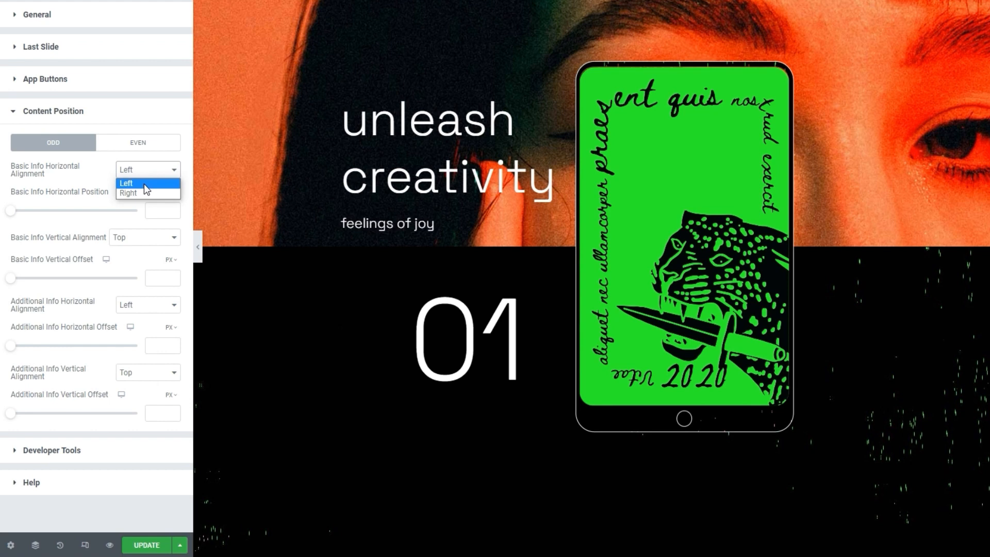
pyautogui.click(145, 193)
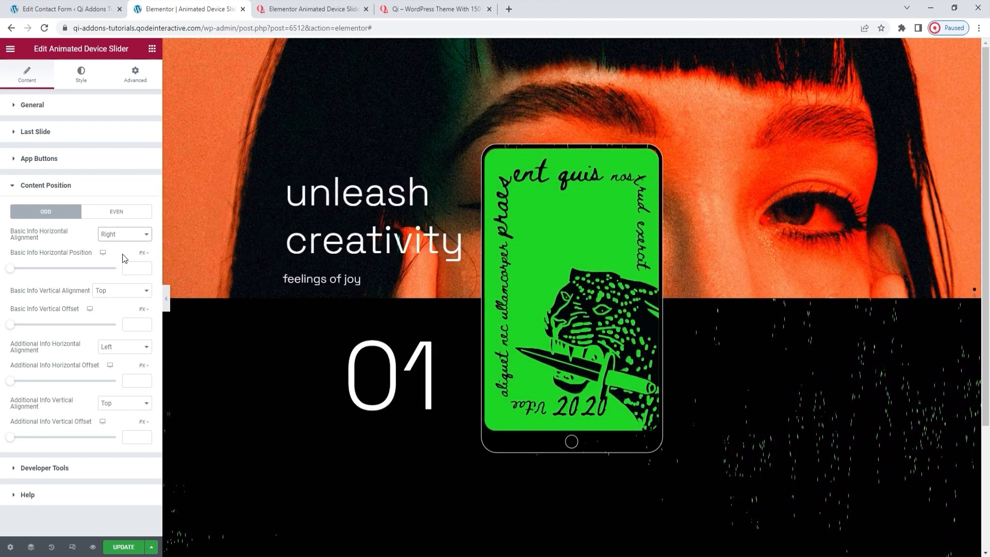
pyautogui.click(131, 267)
pyautogui.write('50')
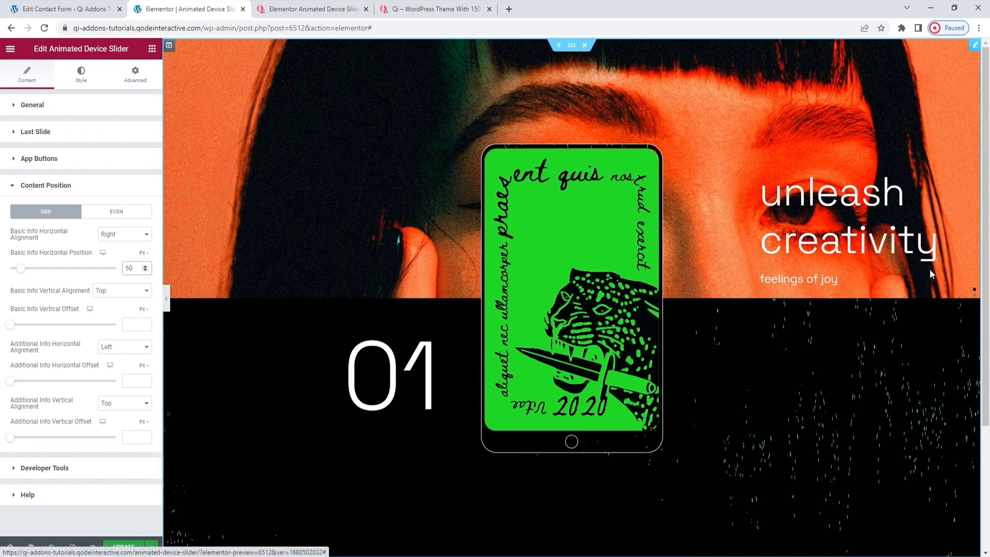
# Align the odd slides' basic info horizontally to Left with a horizontal position of 90 px
pyautogui.click(124, 235)
pyautogui.click(126, 245)
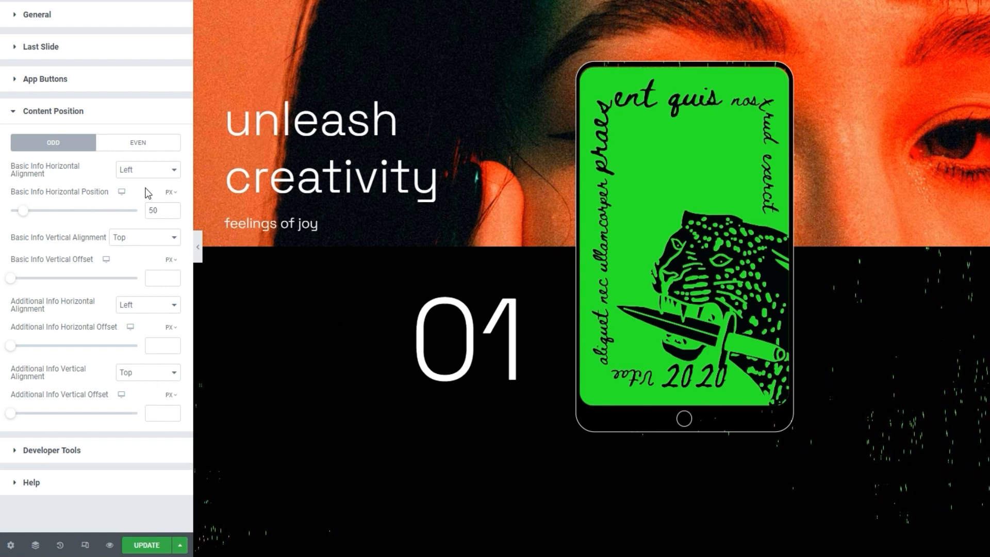
pyautogui.click(151, 208)
pyautogui.write('9')
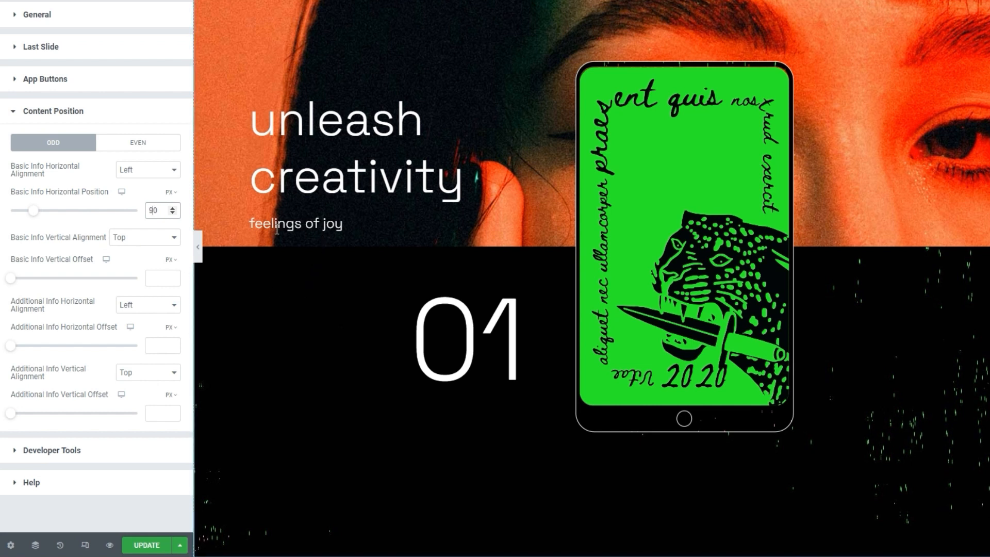
# Align the odd slides' basic info vertically to Bottom with a vertical offset of 90 px
pyautogui.click(139, 245)
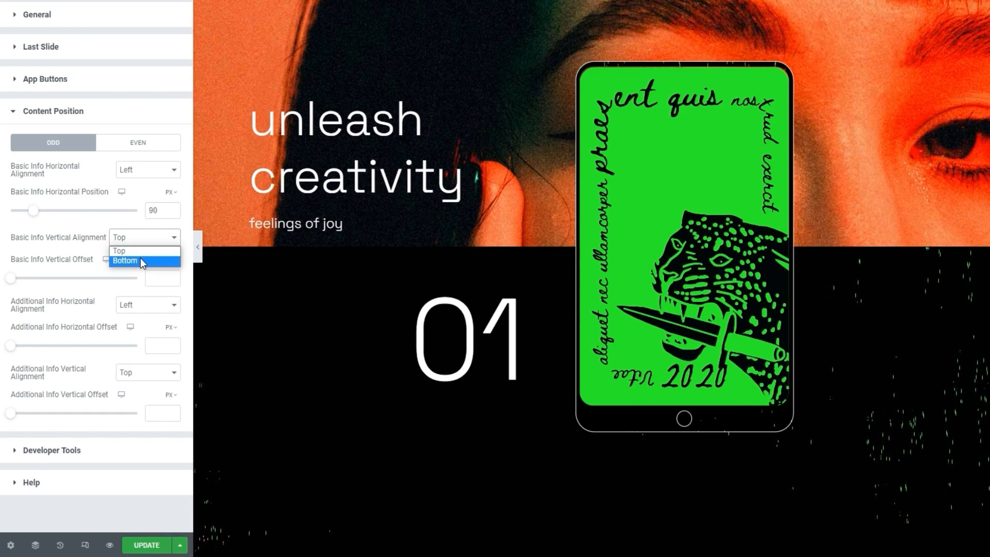
pyautogui.click(140, 258)
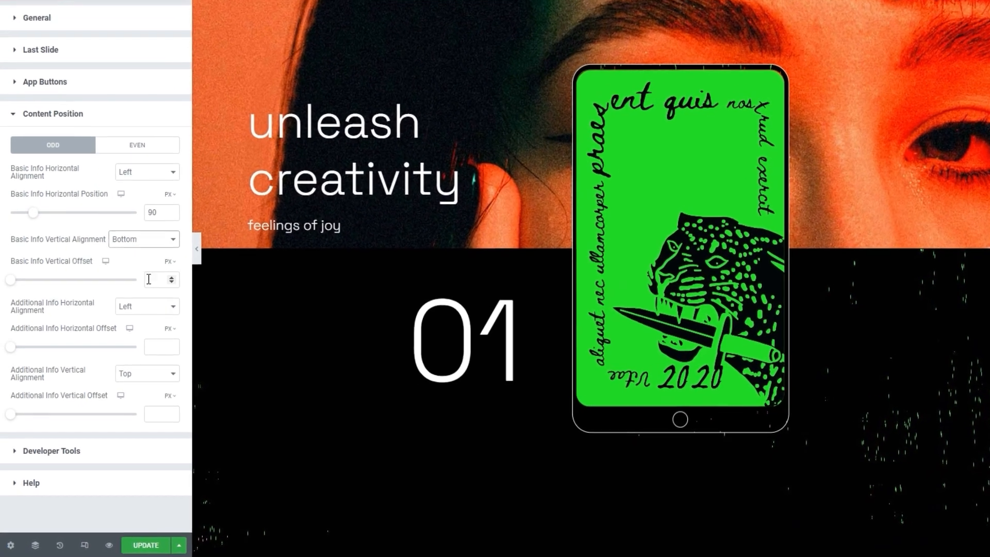
pyautogui.click(135, 324)
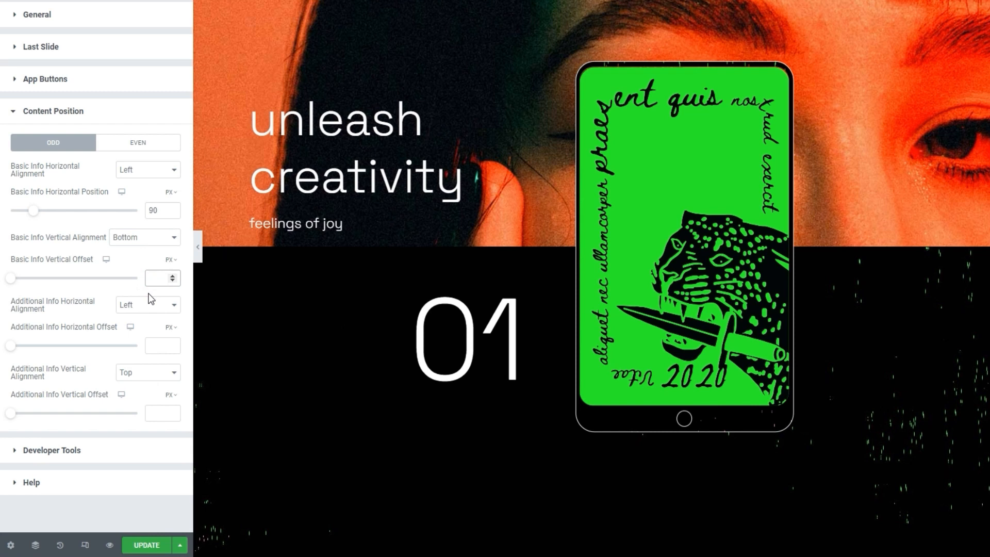
pyautogui.write('90')
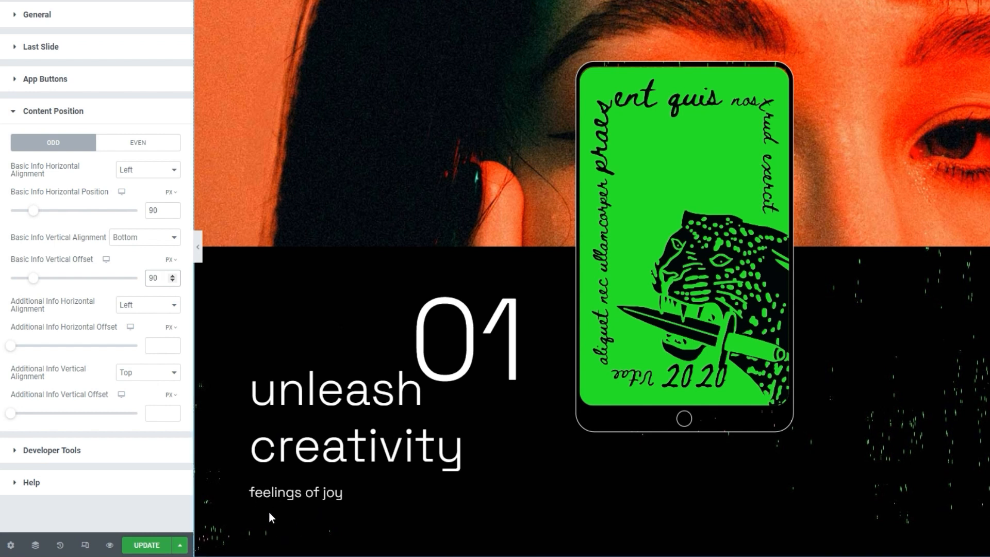
# Try Top vertical alignment for the odd slides' basic info and switch it back to Bottom
pyautogui.click(114, 242)
pyautogui.click(135, 250)
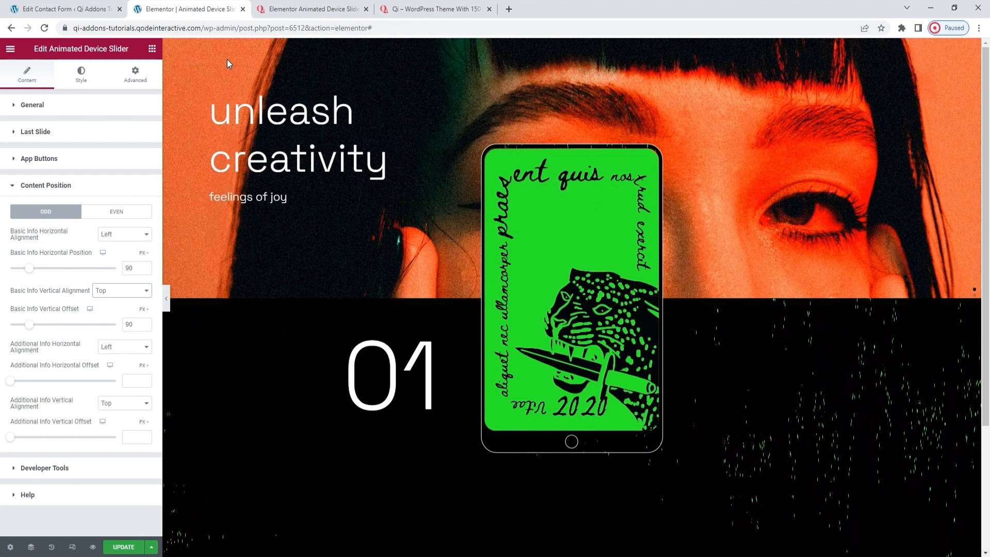
pyautogui.click(114, 290)
pyautogui.click(116, 309)
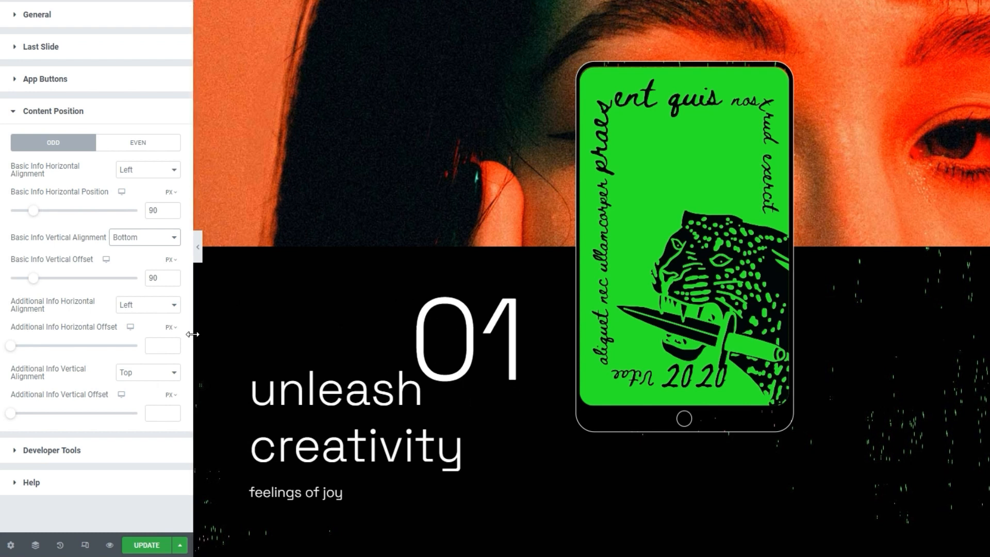
# Align the odd slides' additional info horizontally to Right with a horizontal offset of 12%
pyautogui.click(138, 307)
pyautogui.click(150, 330)
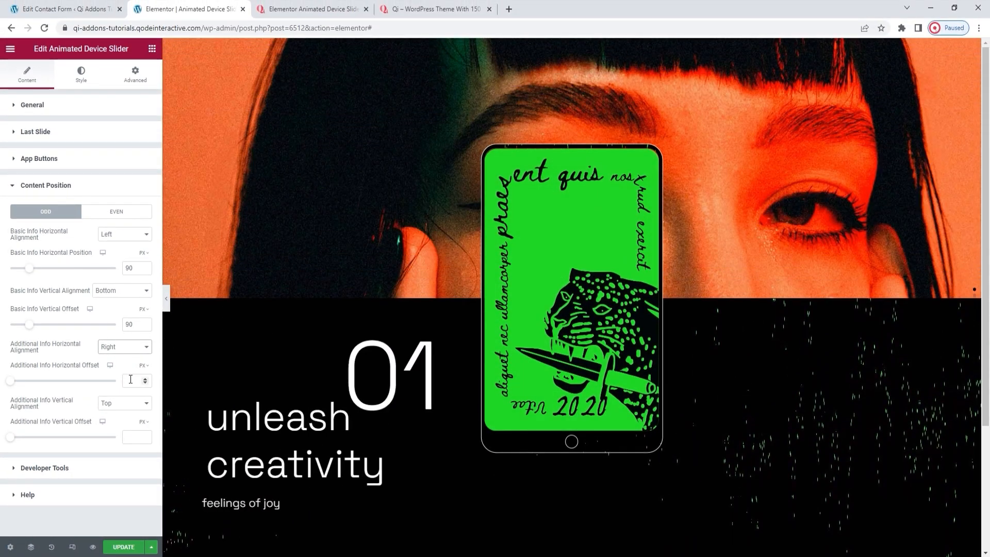
pyautogui.click(145, 366)
pyautogui.click(145, 380)
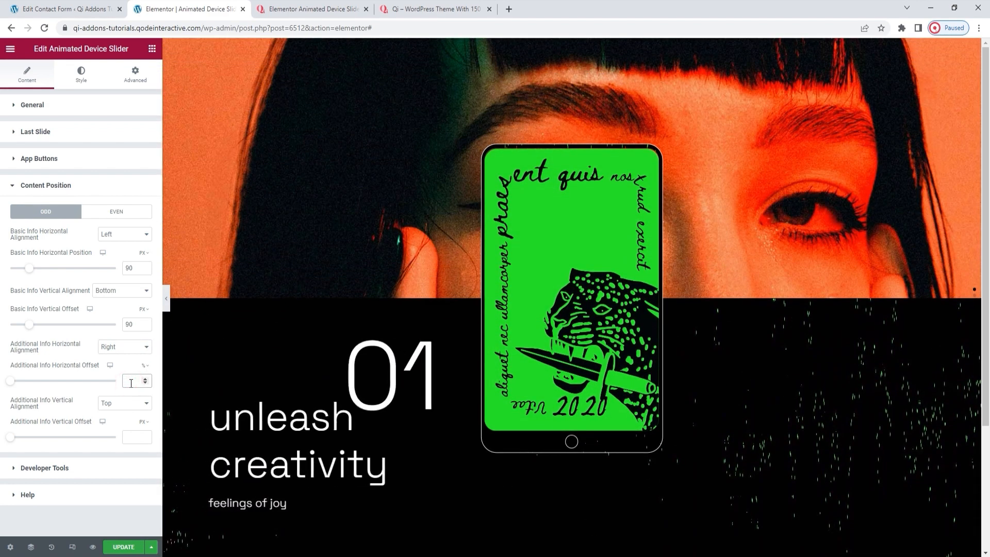
pyautogui.click(131, 382)
pyautogui.write('12')
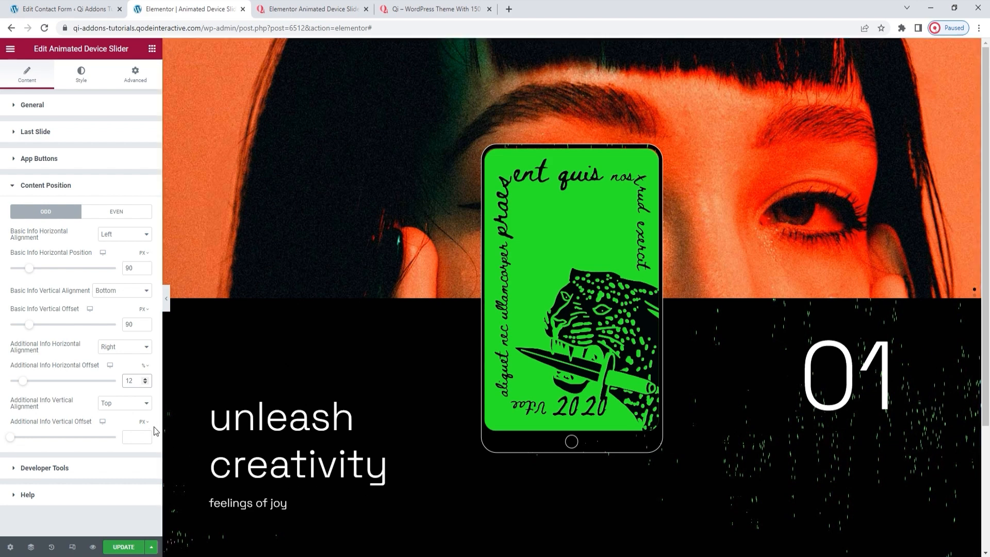
# Align the odd slides' additional info vertically to Bottom with a vertical offset of 193 px
pyautogui.click(119, 408)
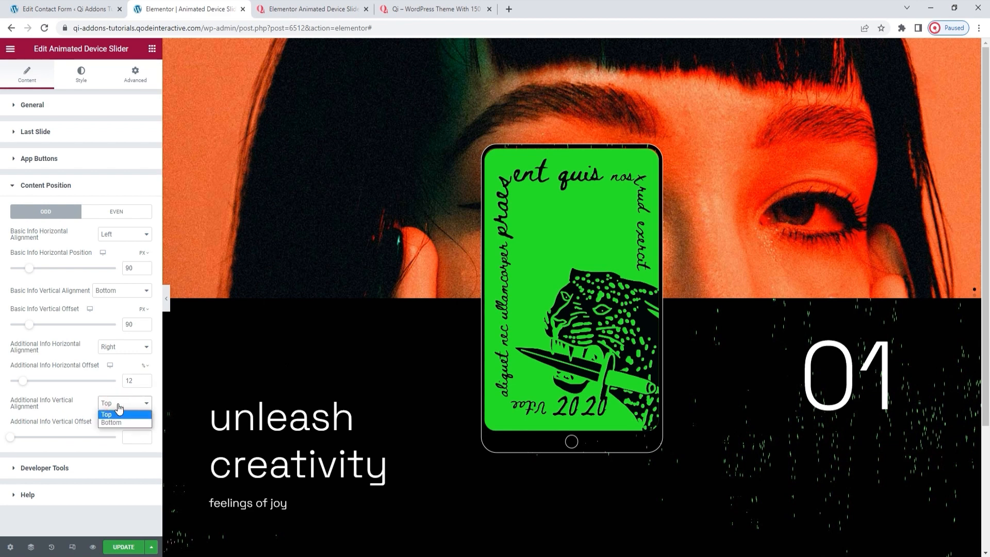
pyautogui.click(120, 423)
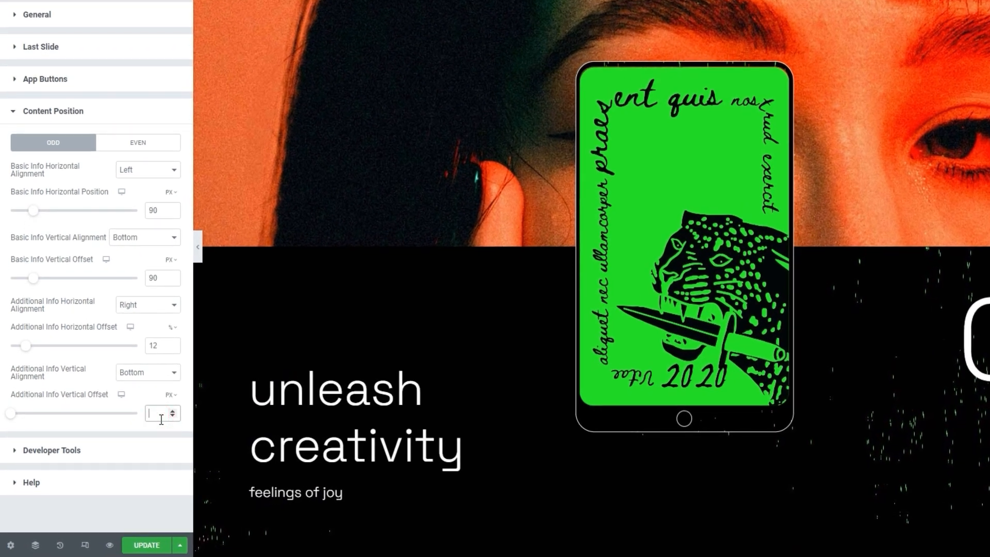
pyautogui.write('192')
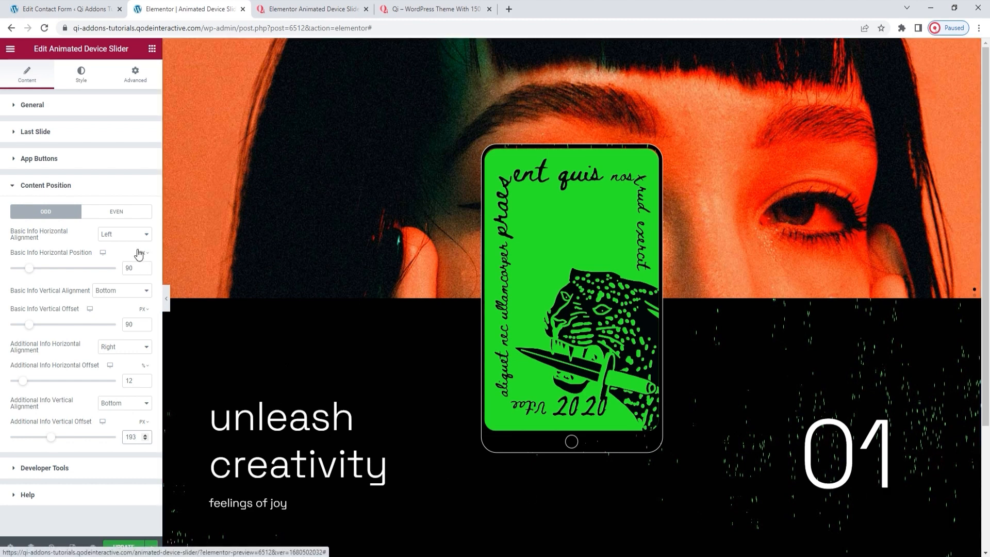
# Set the even slides' basic info to a 90 px horizontal position and Bottom vertical alignment with a 90 px offset
pyautogui.click(120, 214)
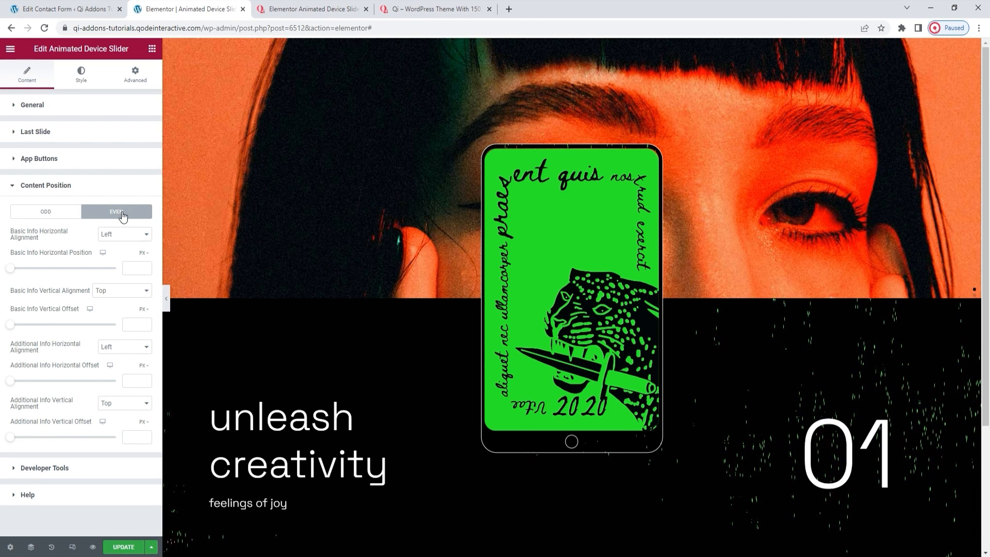
pyautogui.click(127, 265)
pyautogui.write('90')
pyautogui.click(114, 291)
pyautogui.click(118, 312)
pyautogui.click(127, 324)
pyautogui.write('90')
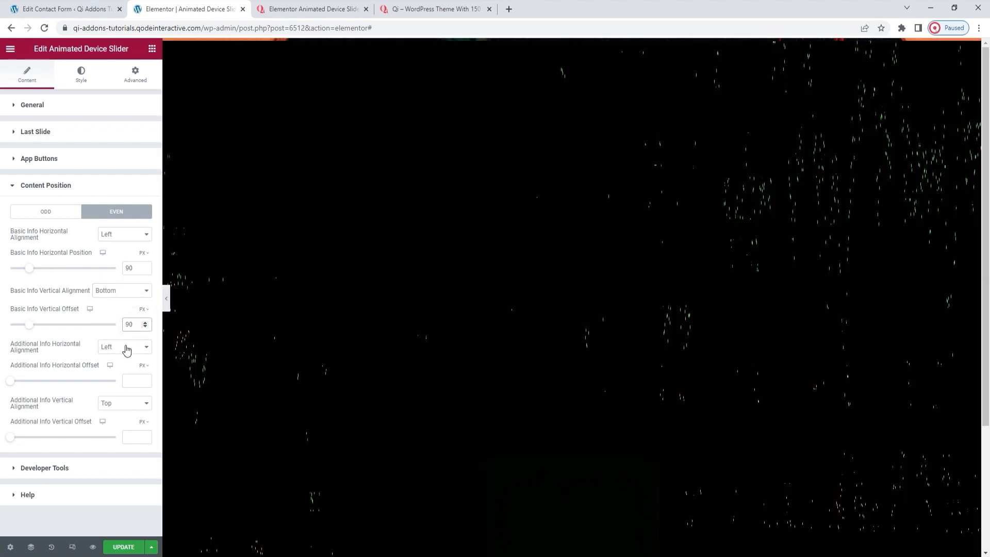
# Align the even slides' additional info horizontally to Right with a horizontal offset of 12%
pyautogui.click(126, 347)
pyautogui.click(126, 367)
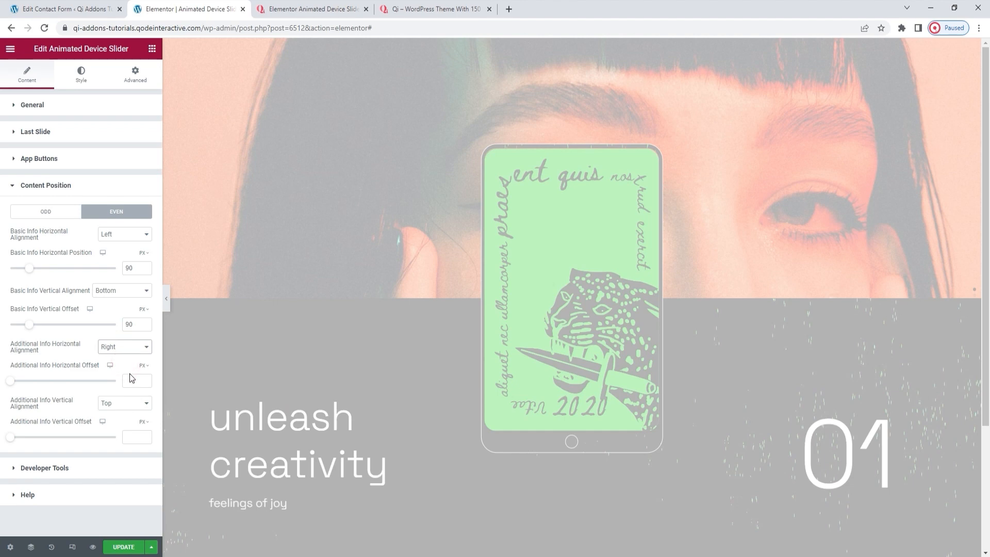
pyautogui.click(142, 382)
pyautogui.click(129, 380)
pyautogui.write('12')
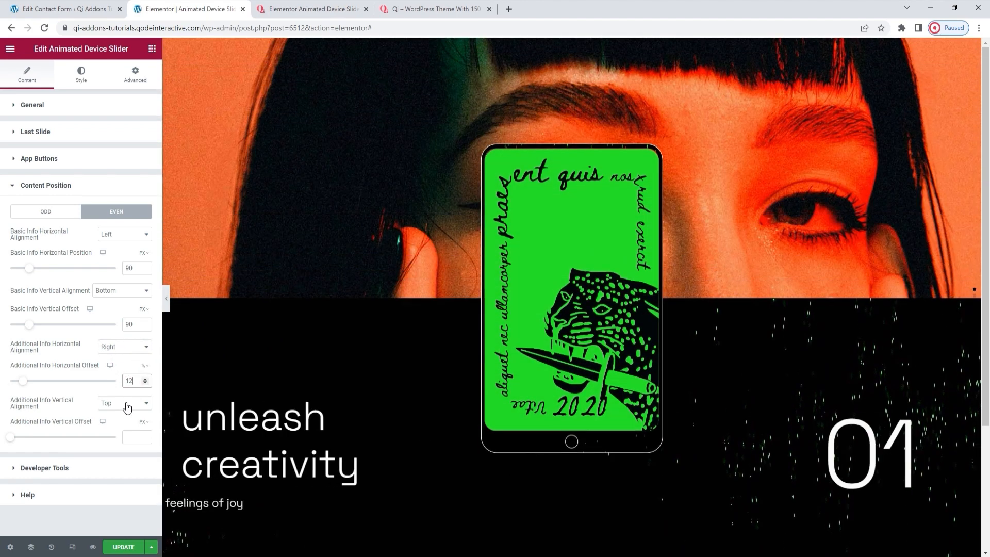
# Align the even slides' additional info vertically to Bottom with a 193 px vertical offset and preview the slides
pyautogui.click(127, 403)
pyautogui.click(127, 422)
pyautogui.click(131, 434)
pyautogui.write('18')
pyautogui.write('3')
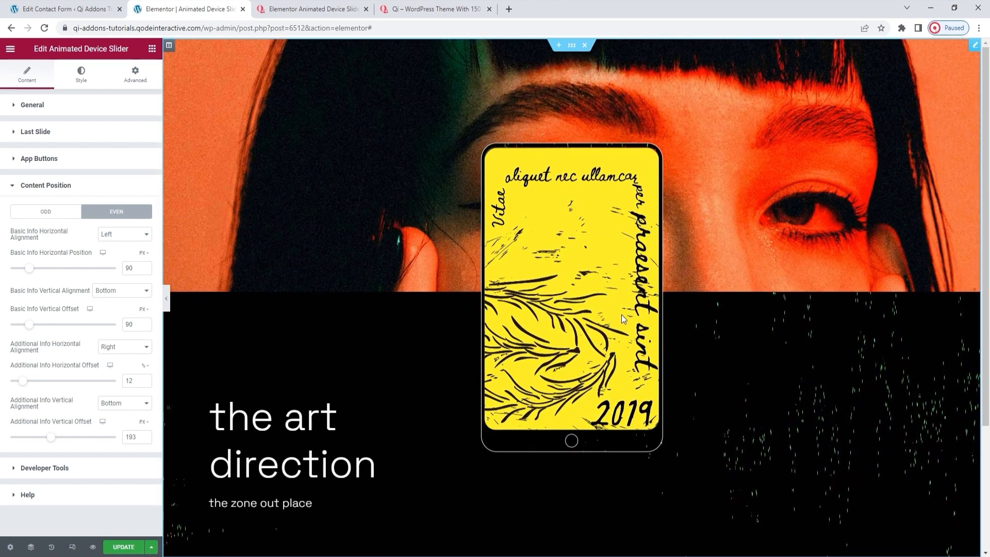
pyautogui.scroll(-3, 621, 315)
pyautogui.scroll(-1, 622, 320)
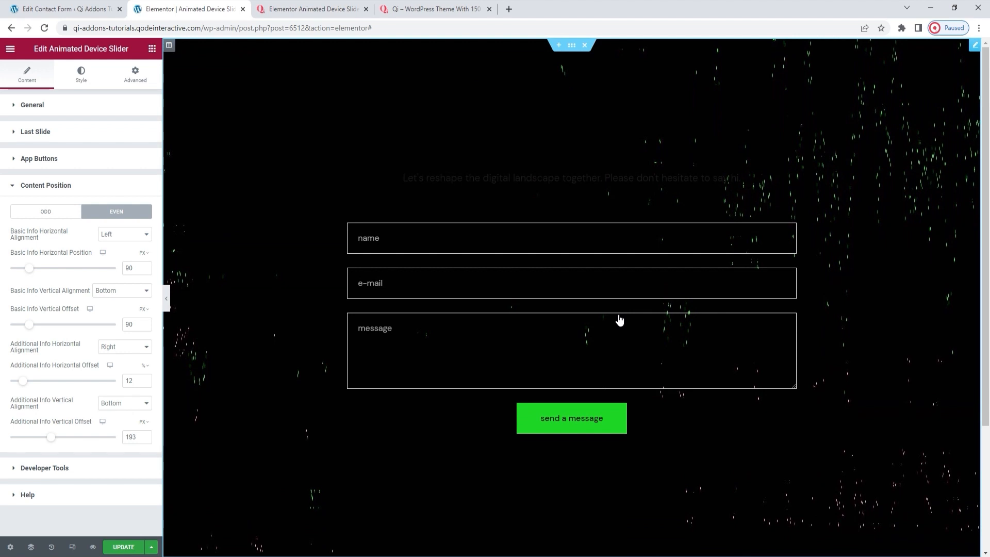
pyautogui.scroll(8, 619, 320)
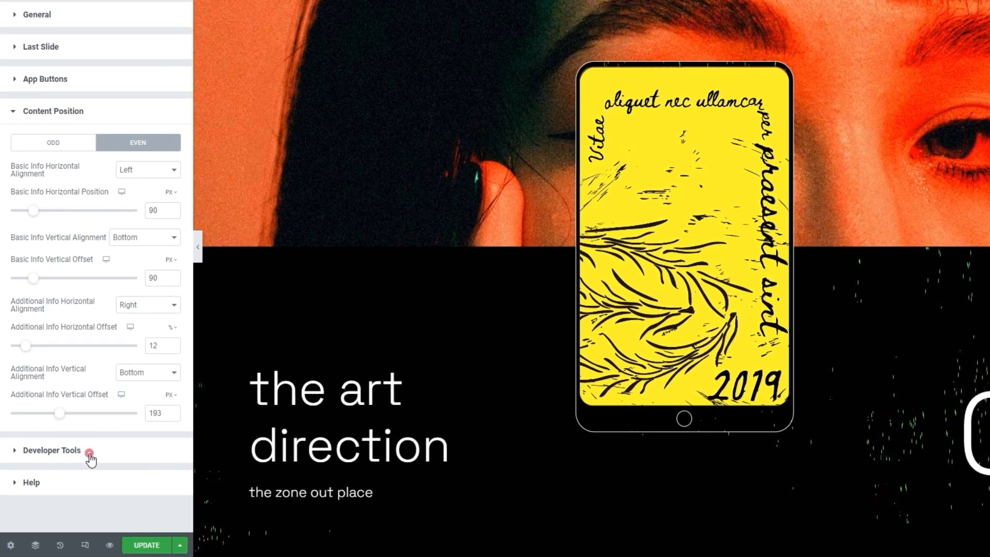
# Set Show Shortcode Snippet to Yes and back to No, and view the widget's help links
pyautogui.click(89, 454)
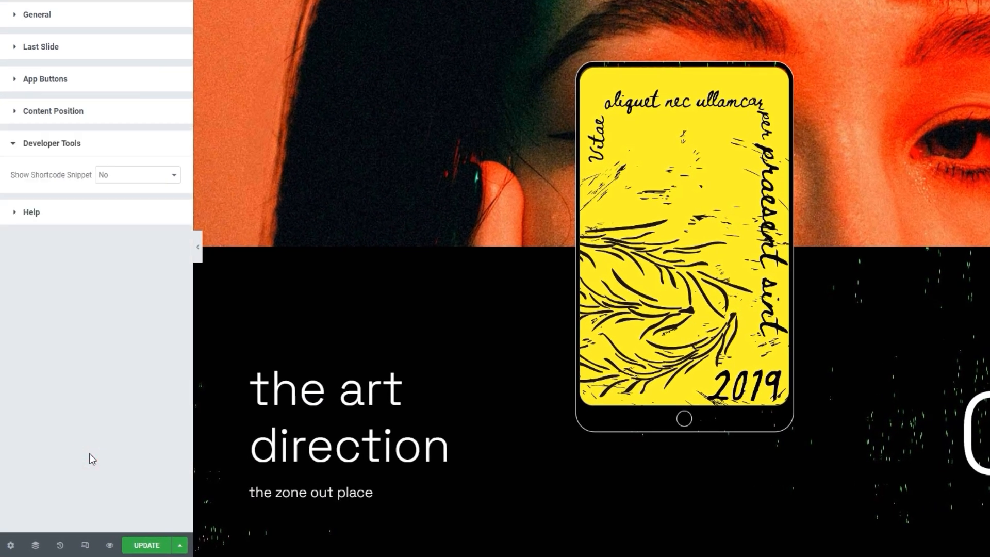
pyautogui.click(141, 178)
pyautogui.click(145, 196)
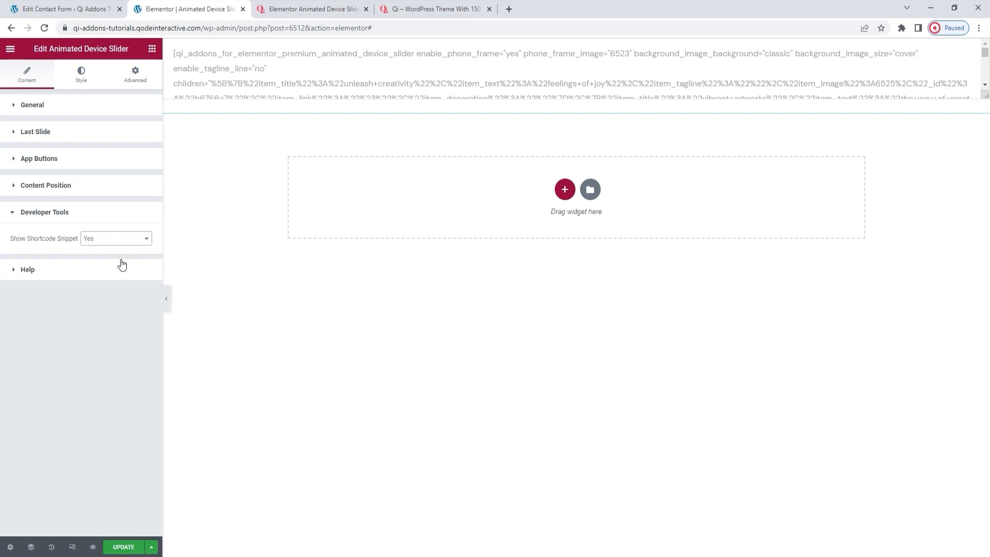
pyautogui.click(118, 239)
pyautogui.click(117, 253)
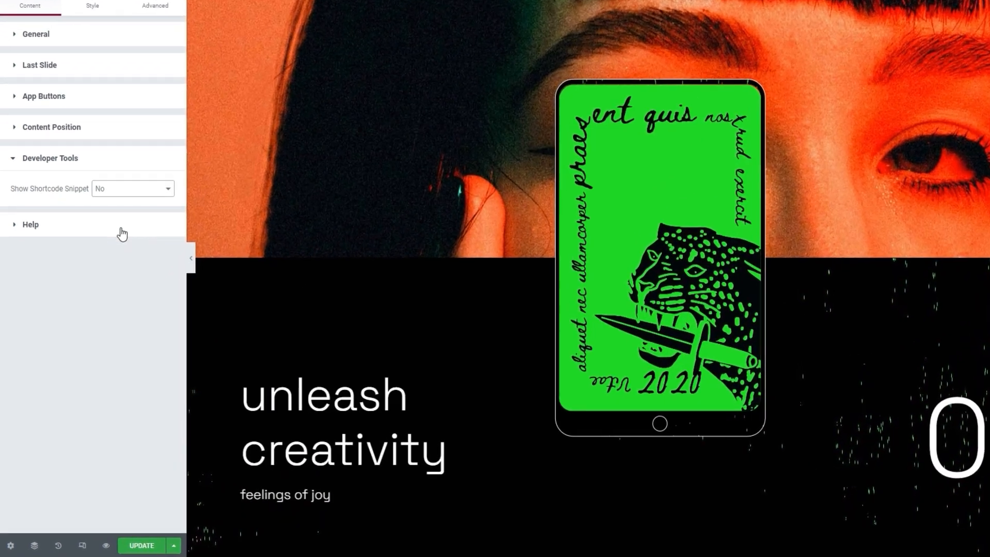
pyautogui.click(122, 234)
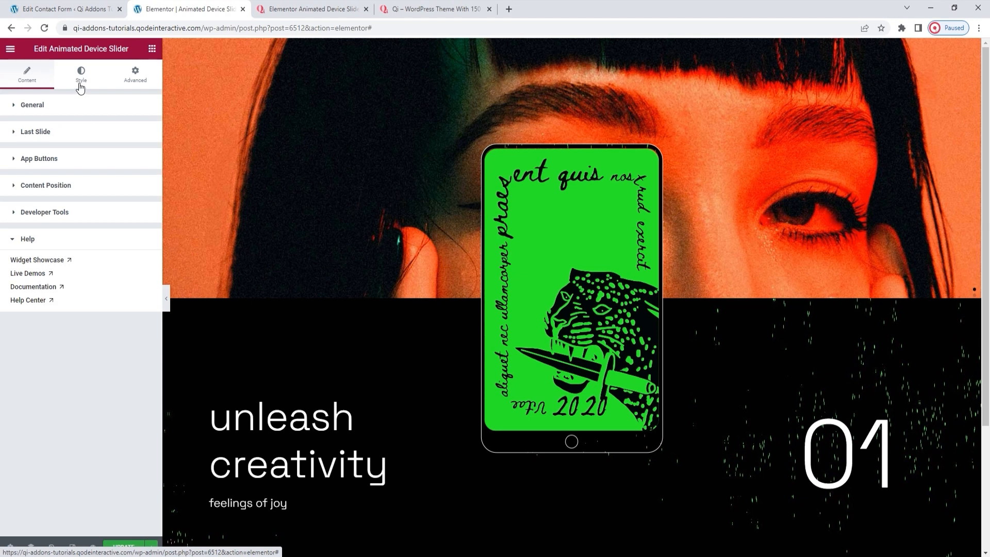
# Set the slider's bullet color to white (#FFFFFF) in the bullet style settings
pyautogui.click(80, 85)
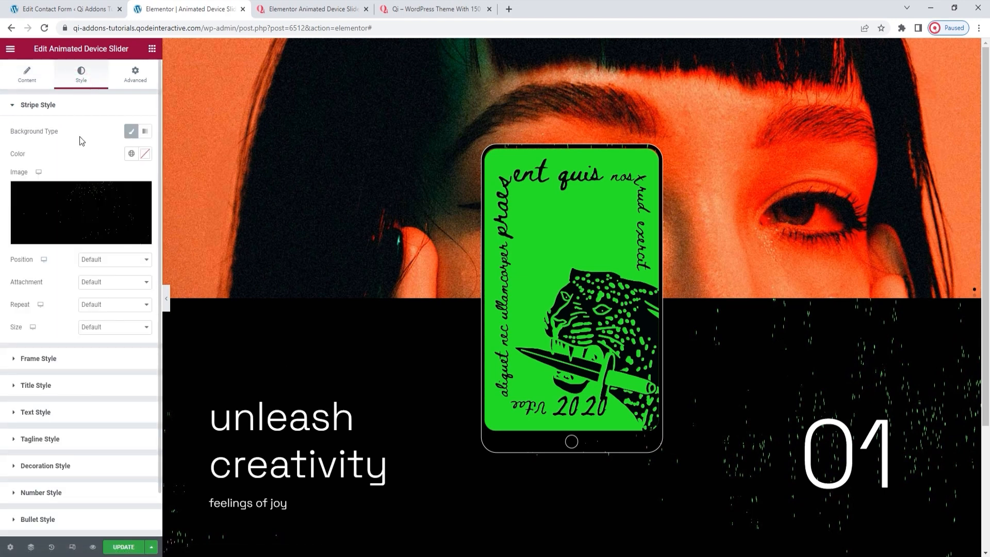
pyautogui.scroll(-1, 79, 138)
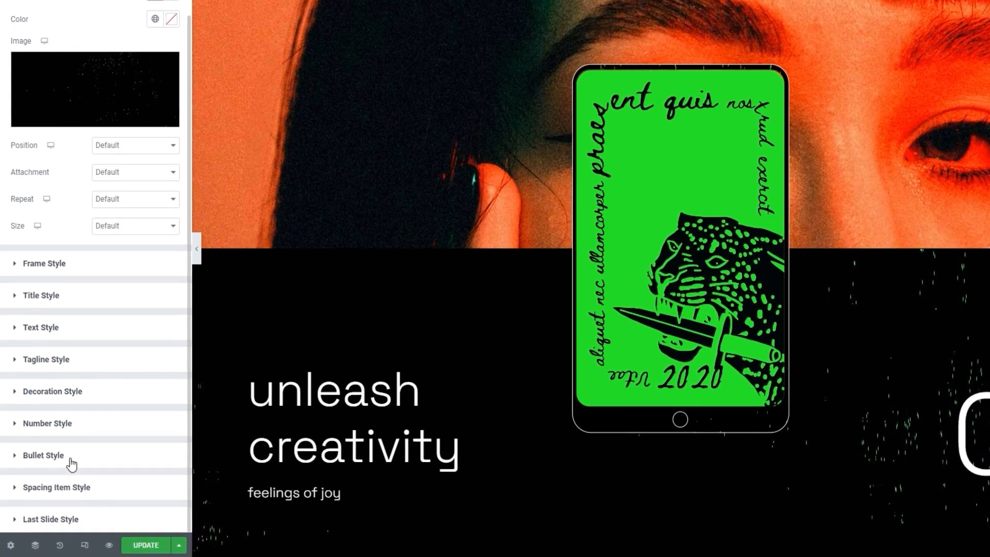
pyautogui.click(61, 471)
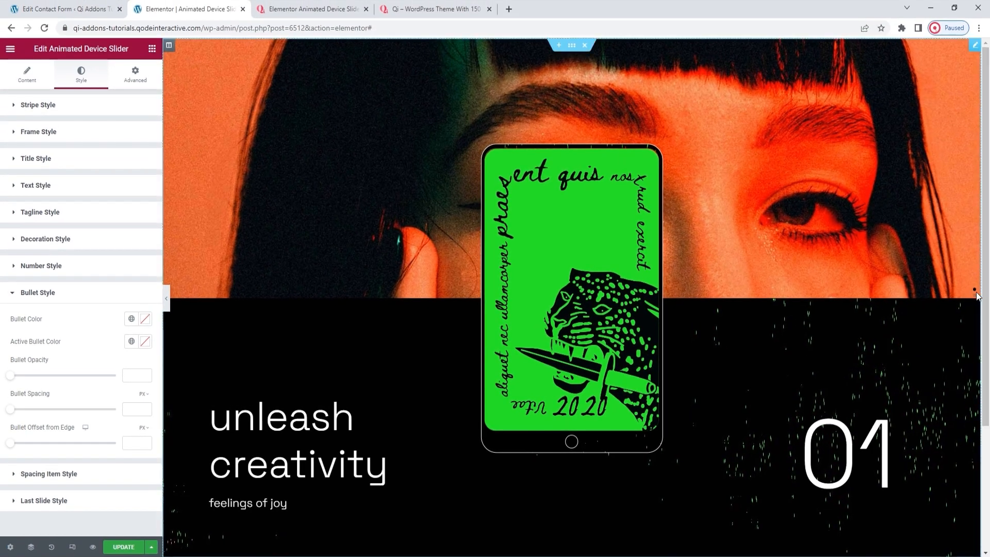
pyautogui.click(975, 297)
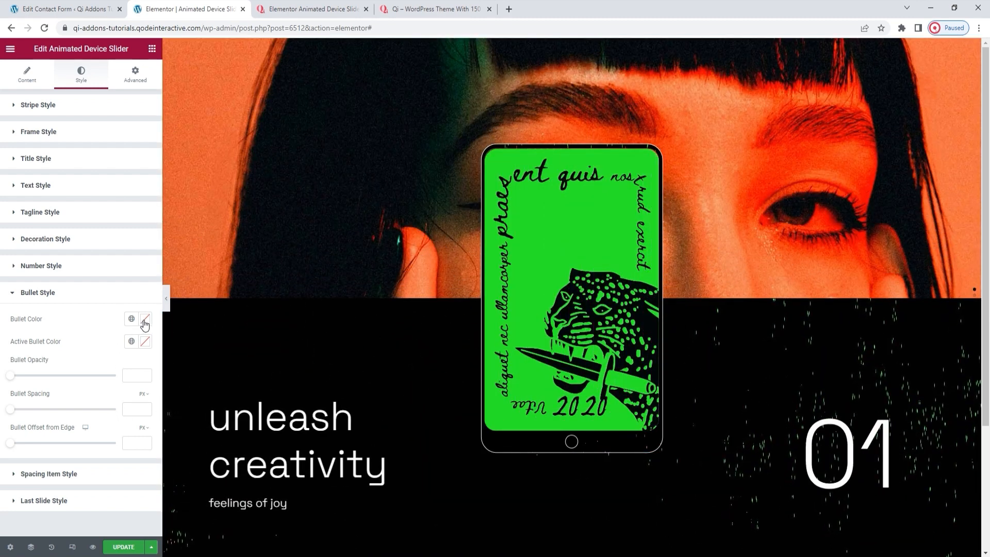
pyautogui.click(145, 320)
pyautogui.moveTo(78, 388); pyautogui.dragTo(42, 358)
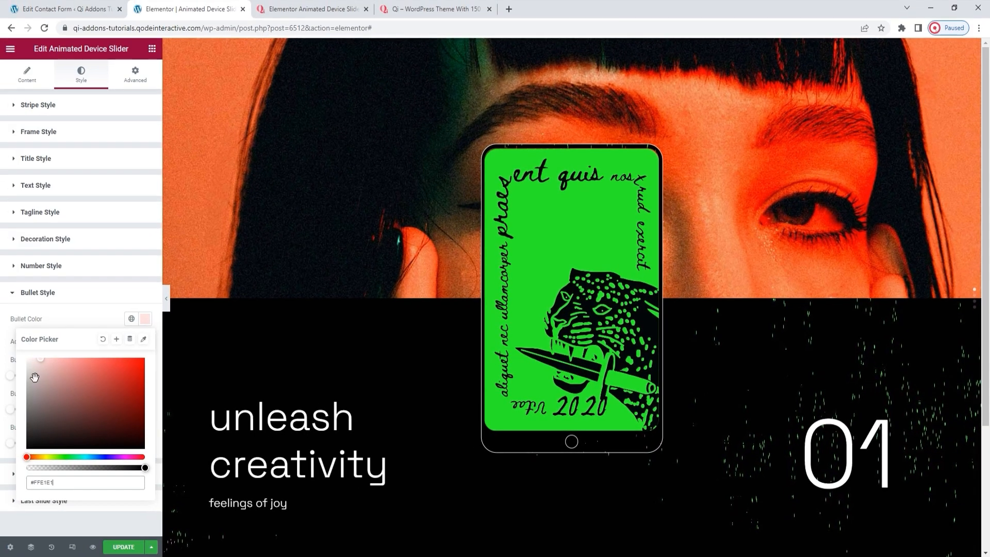
pyautogui.moveTo(34, 376); pyautogui.dragTo(11, 336)
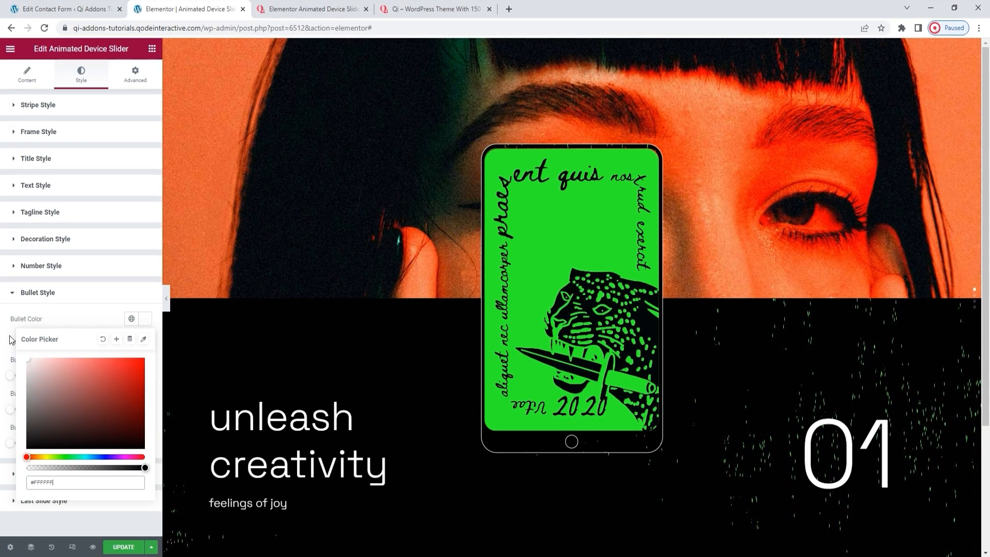
pyautogui.click(145, 318)
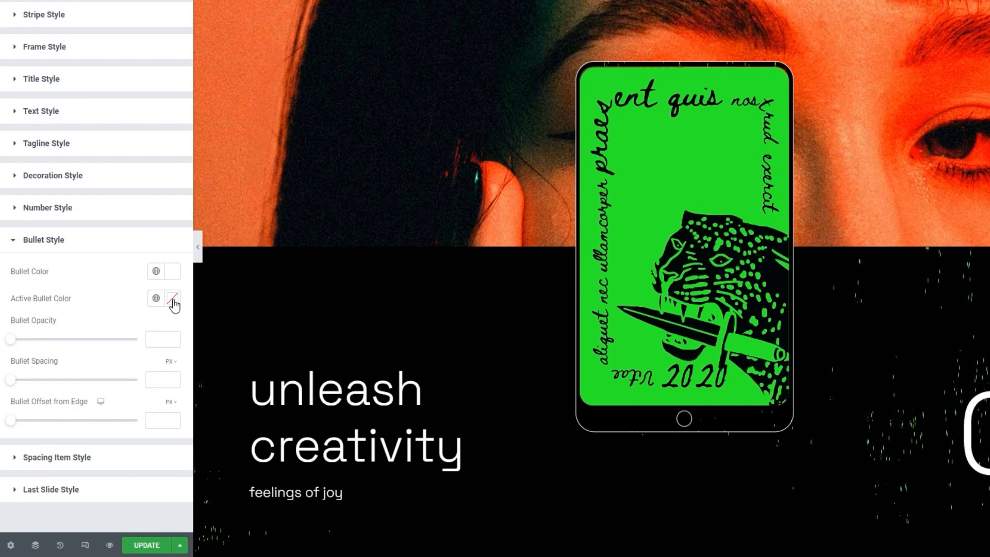
# Set the active bullet color to green (#2cf52b)
pyautogui.click(174, 299)
pyautogui.moveTo(142, 352); pyautogui.dragTo(64, 353)
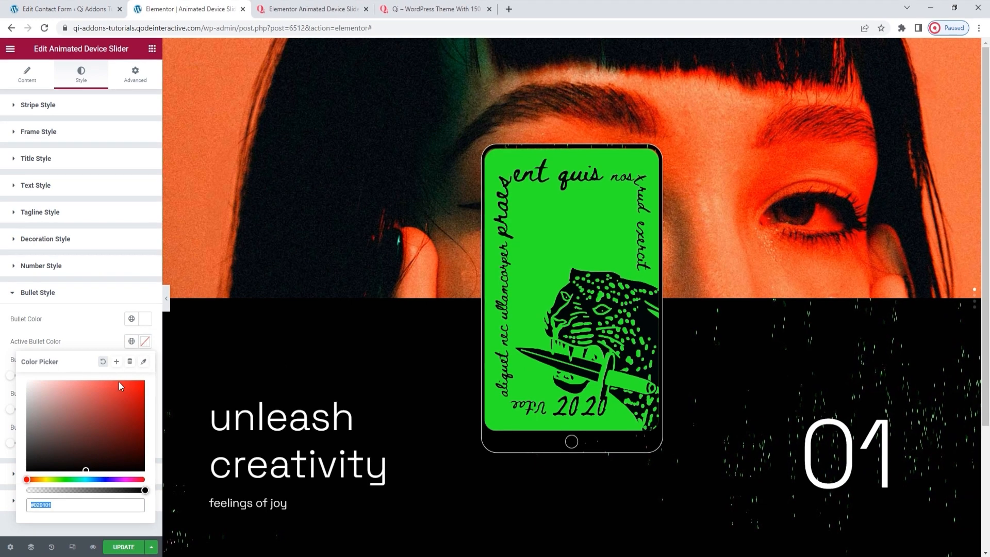
pyautogui.moveTo(54, 387); pyautogui.dragTo(30, 388)
pyautogui.tripleClick(62, 505)
pyautogui.write('#2cf52b')
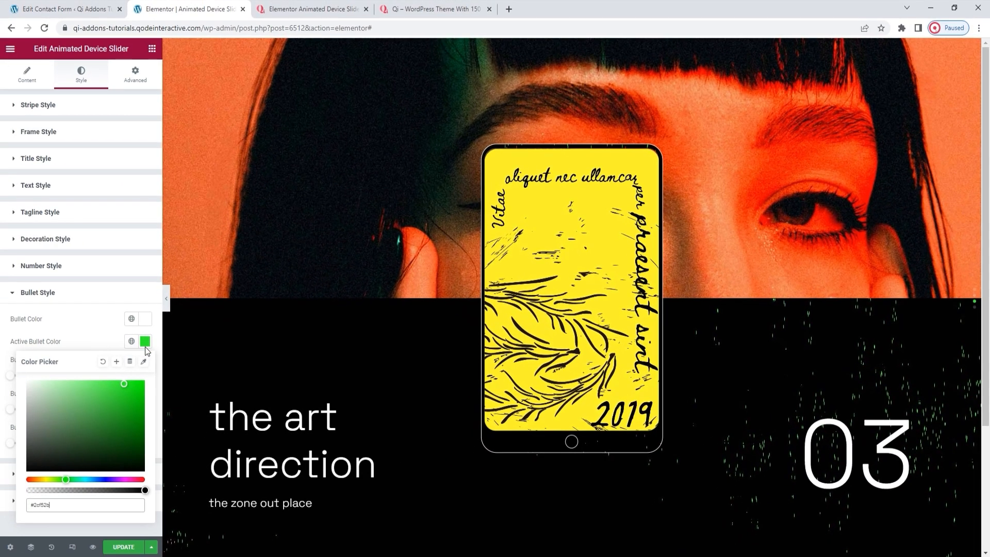
pyautogui.click(145, 342)
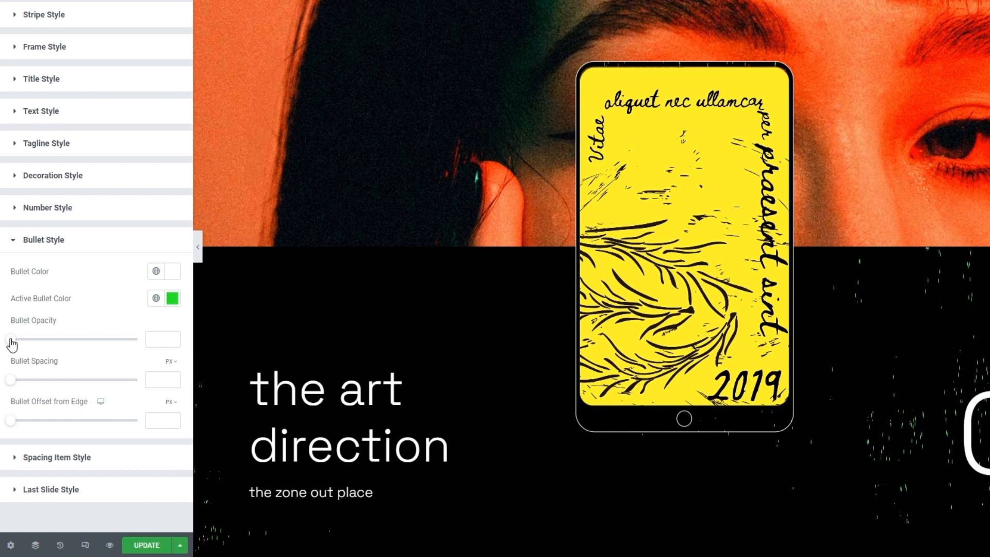
# Set the bullet opacity to 100 and the bullet spacing to 20 px
pyautogui.moveTo(11, 343); pyautogui.dragTo(115, 359)
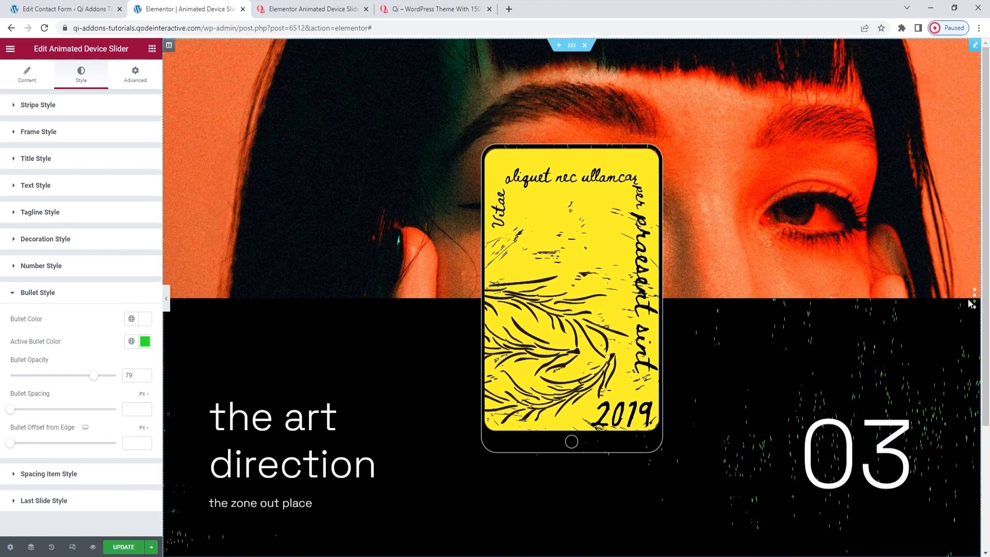
pyautogui.moveTo(93, 379); pyautogui.dragTo(118, 382)
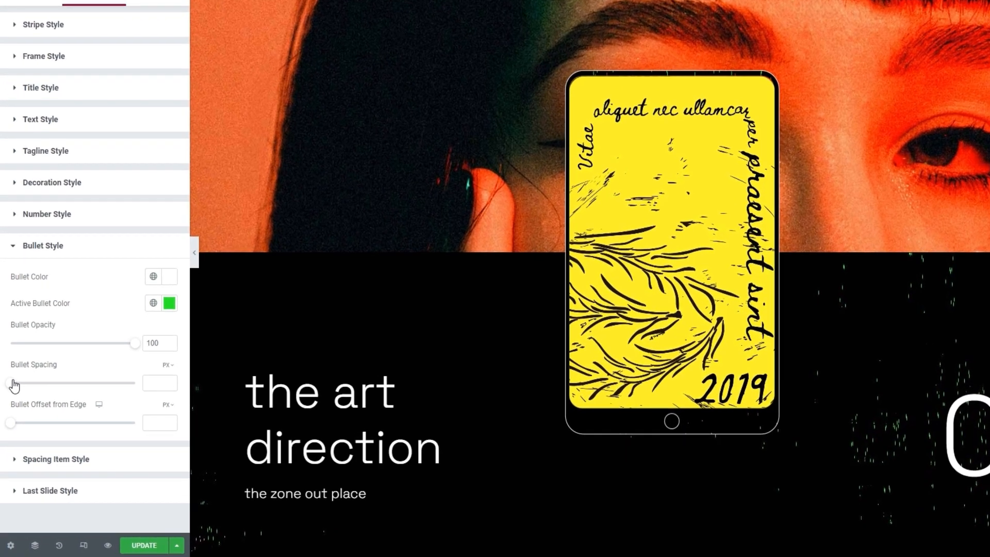
pyautogui.moveTo(11, 409); pyautogui.dragTo(36, 382)
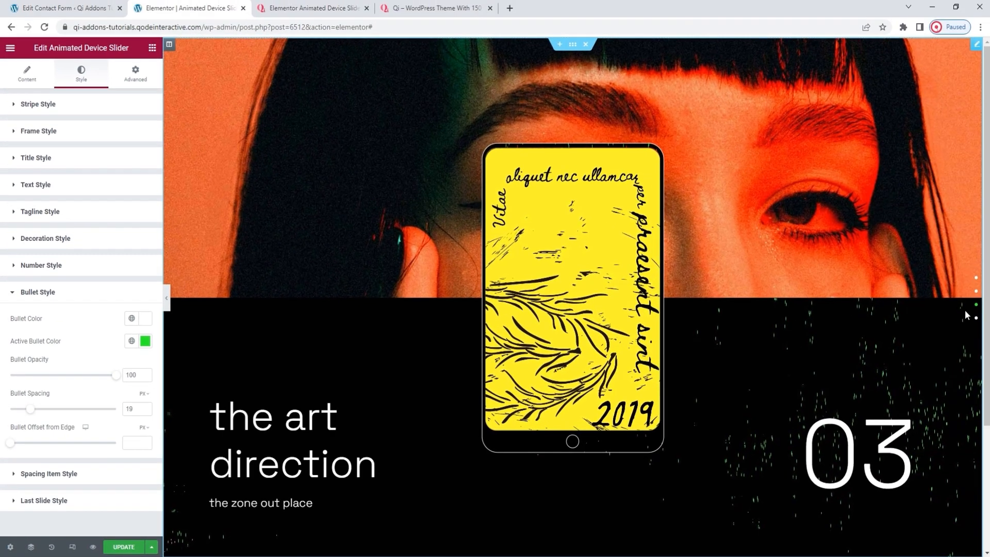
pyautogui.doubleClick(136, 409)
pyautogui.click(145, 407)
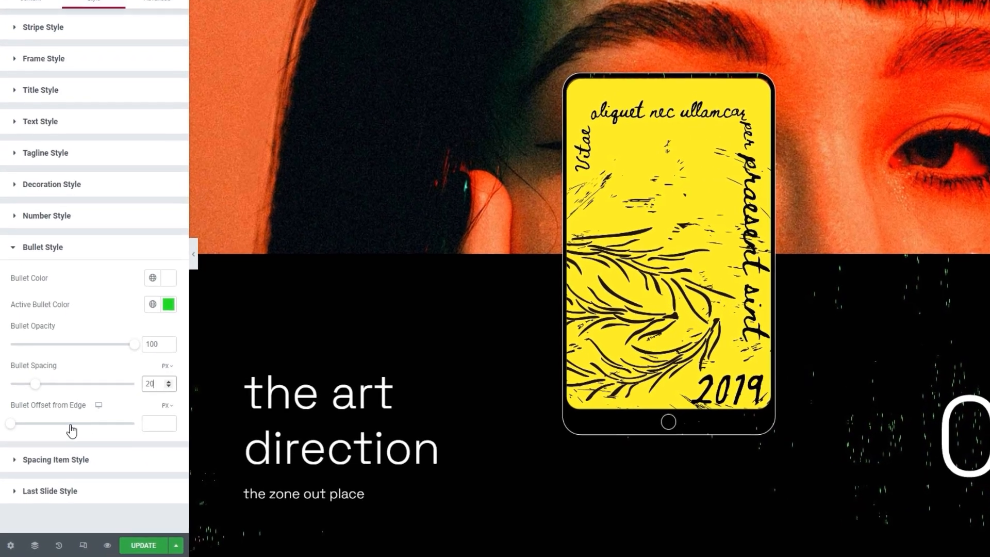
# Set the bullets' offset from the edge to 50 px
pyautogui.click(11, 443)
pyautogui.moveTo(14, 427); pyautogui.dragTo(61, 422)
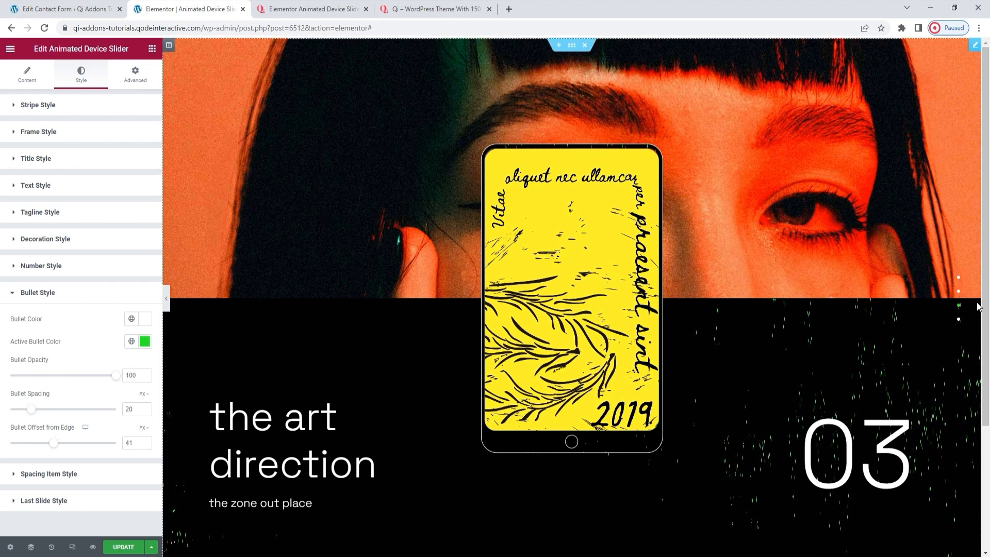
pyautogui.click(131, 441)
pyautogui.write('50')
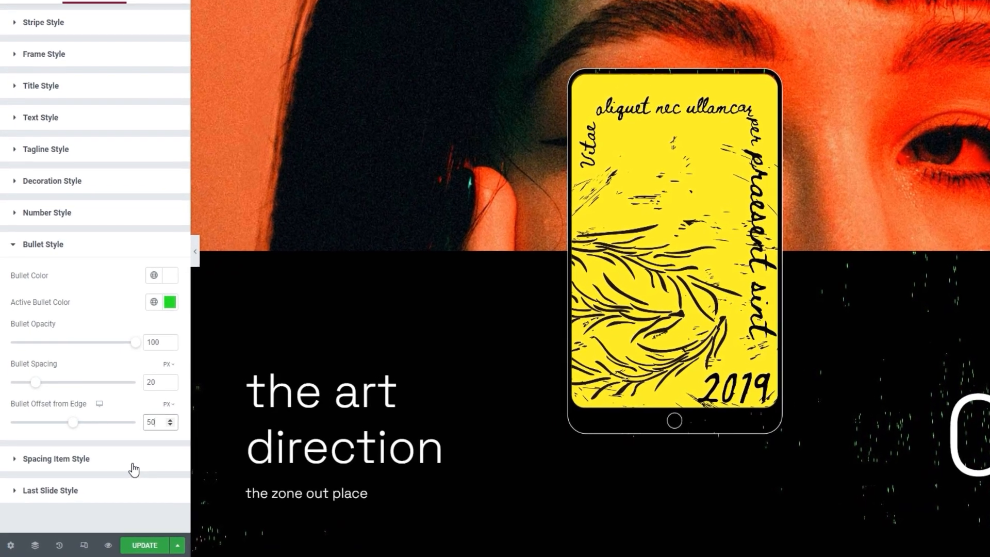
# Set the top margin of the slide text to 27 px in the item spacing settings
pyautogui.click(105, 457)
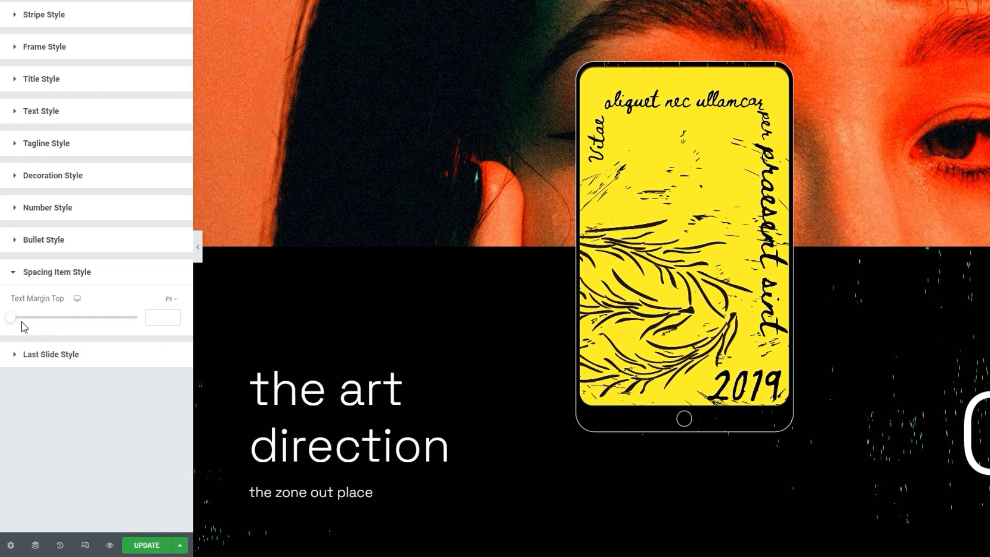
pyautogui.moveTo(9, 317); pyautogui.dragTo(68, 321)
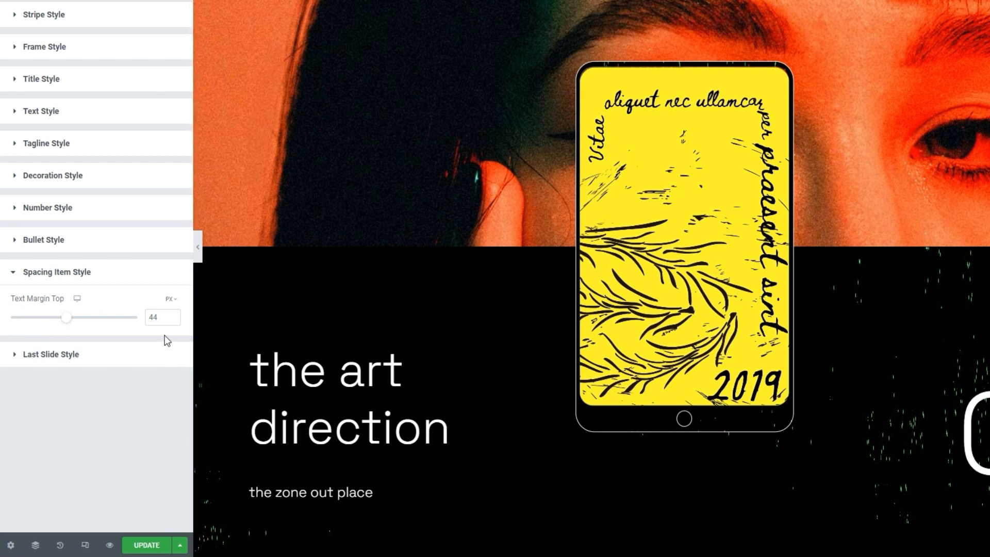
pyautogui.doubleClick(149, 317)
pyautogui.write('27')
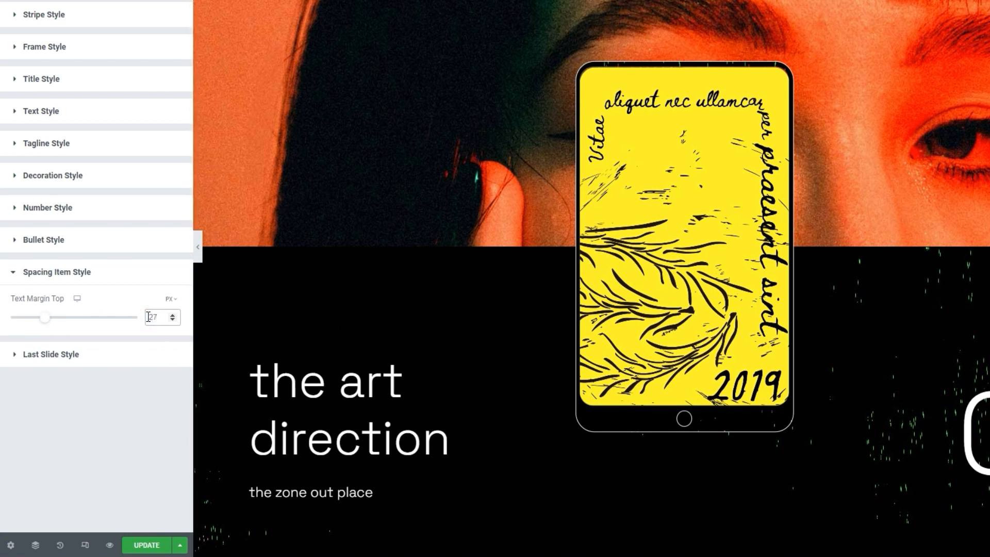
pyautogui.click(103, 388)
# Set the text color of the last slide to white (#FFFFFF) in the last slide style settings
pyautogui.click(102, 359)
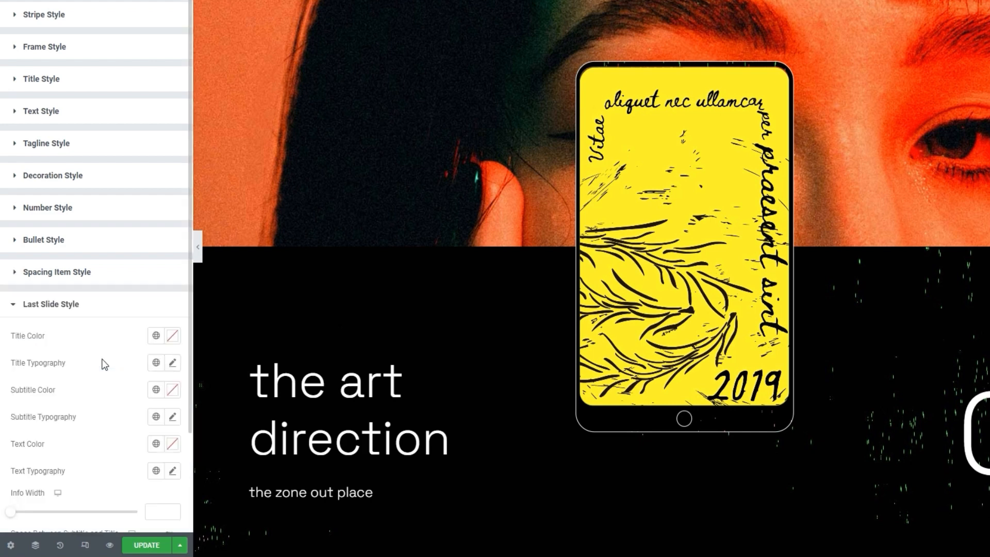
pyautogui.scroll(-2, 505, 389)
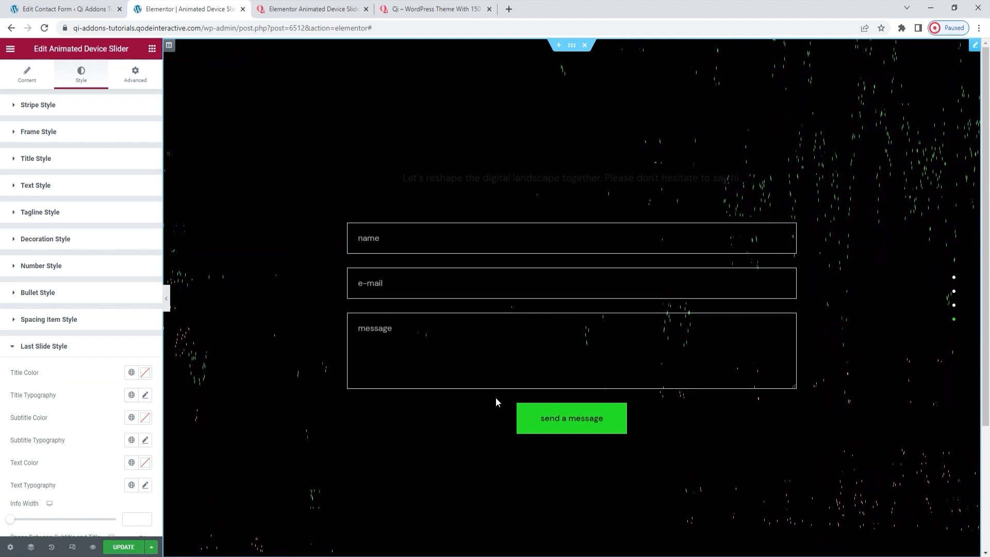
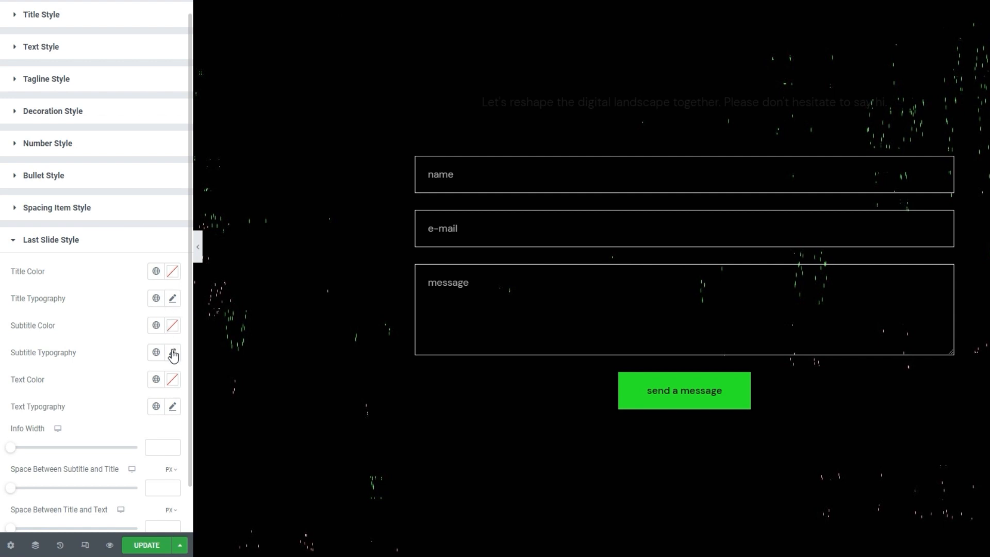
pyautogui.click(172, 382)
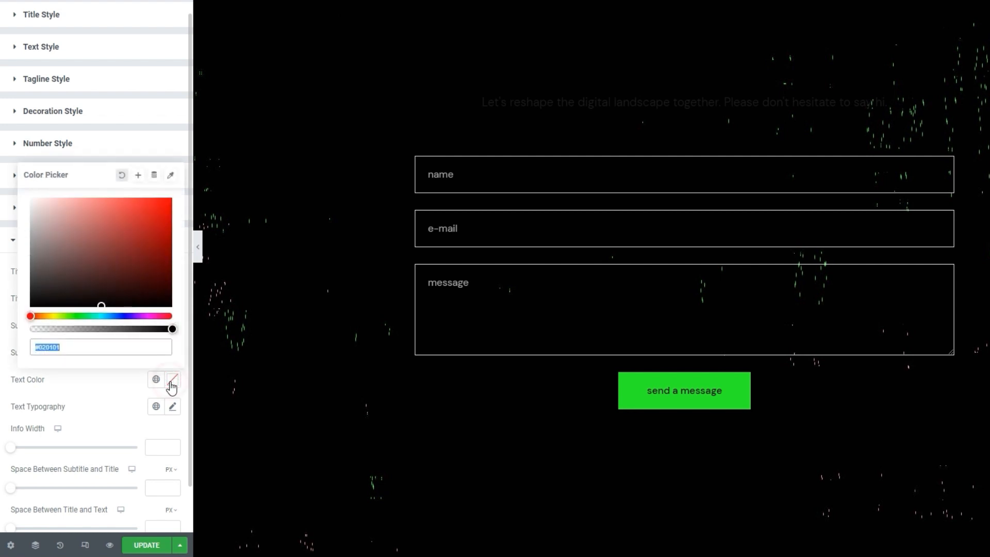
pyautogui.moveTo(117, 232); pyautogui.dragTo(102, 220)
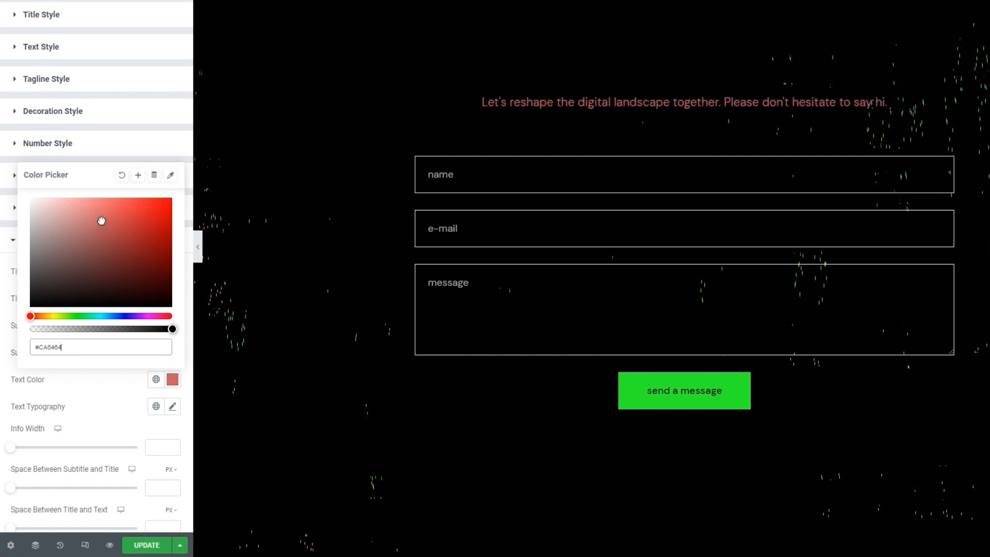
pyautogui.moveTo(70, 224); pyautogui.dragTo(34, 190)
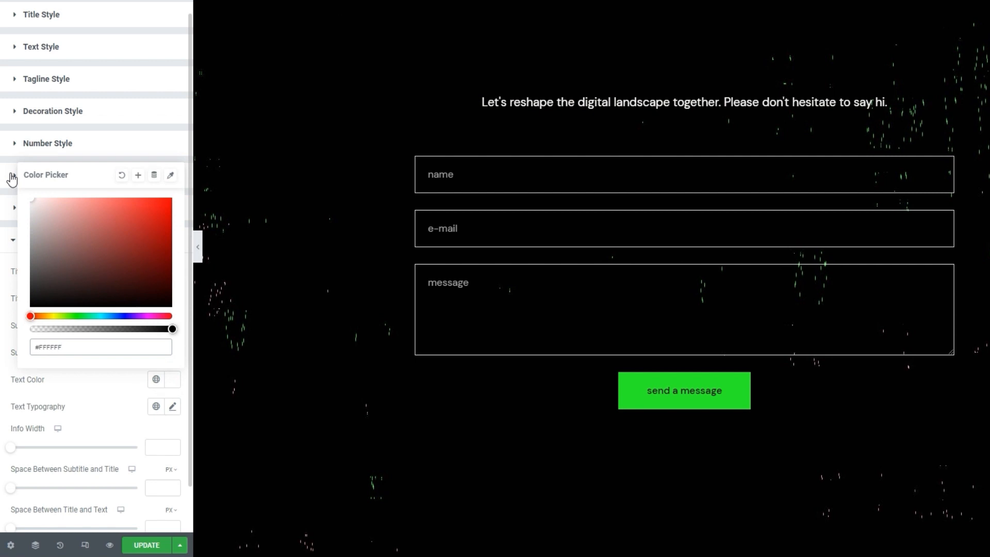
pyautogui.click(115, 416)
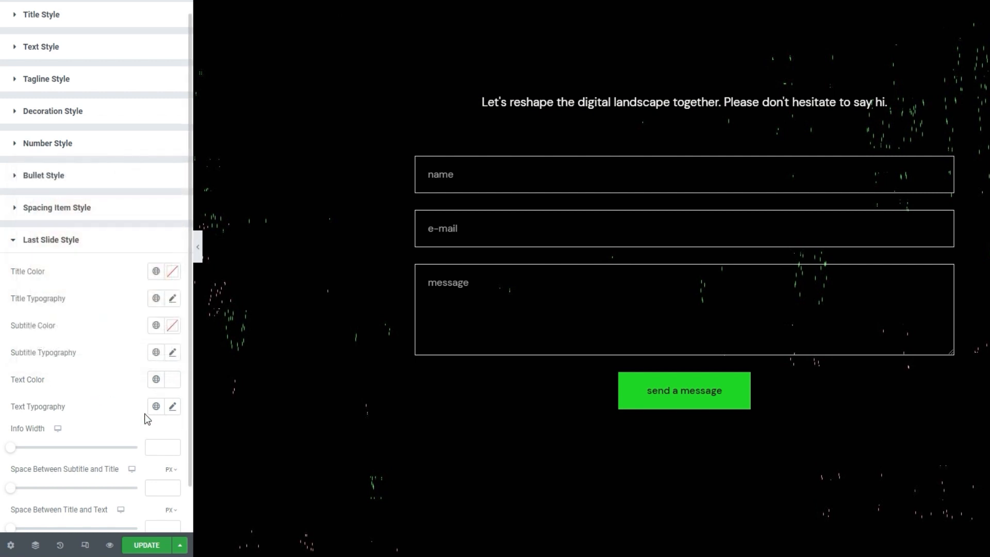
# Set the font family of the last slide's text to Space Grotesk
pyautogui.click(173, 409)
pyautogui.scroll(-1, 124, 411)
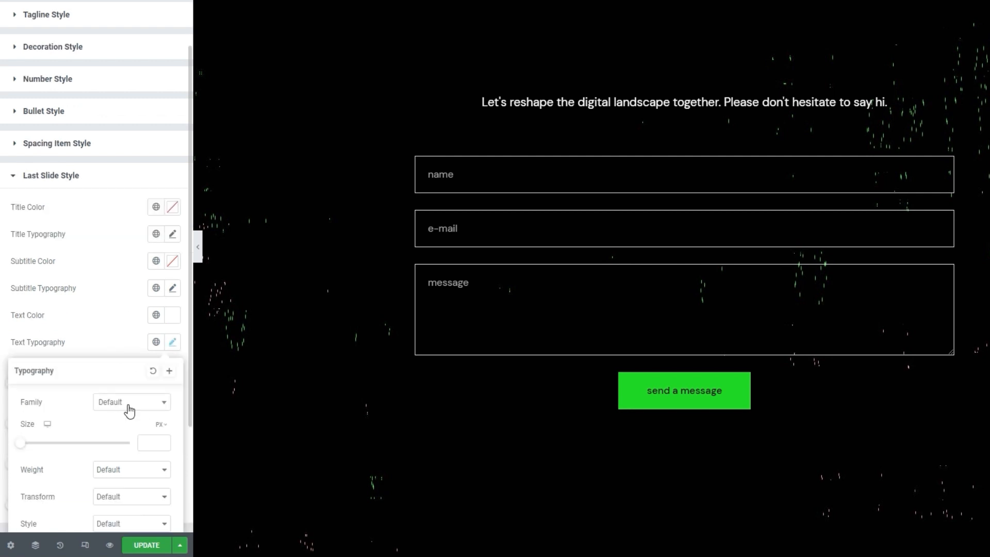
pyautogui.click(126, 403)
pyautogui.click(139, 257)
pyautogui.write('spa')
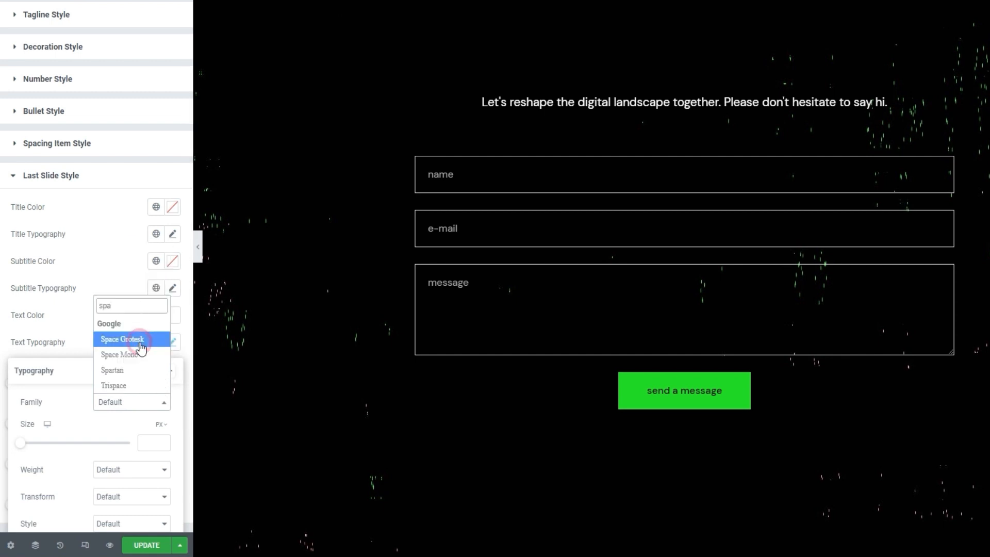
pyautogui.click(141, 342)
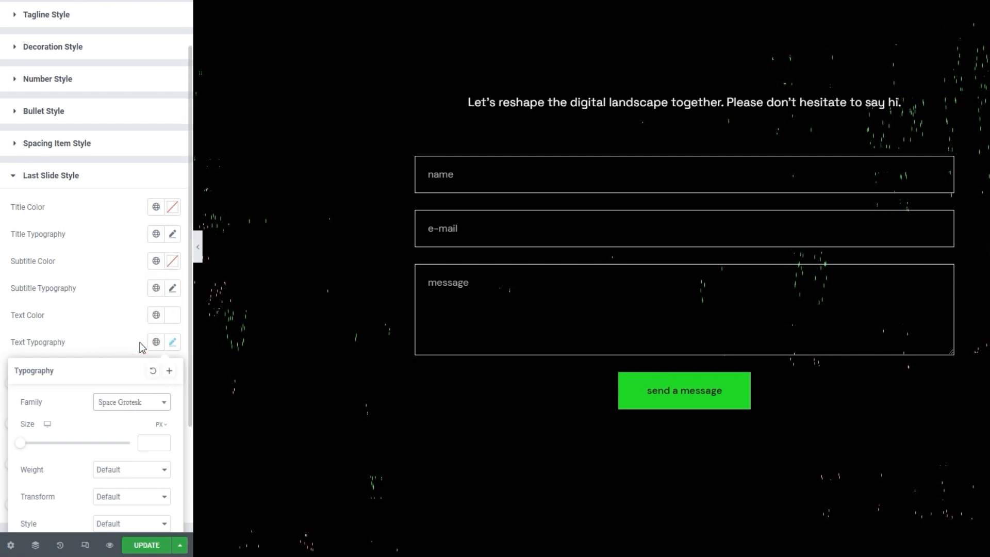
# Set the last slide's text size to 30 px and its weight to 300 (Light)
pyautogui.scroll(-3, 117, 367)
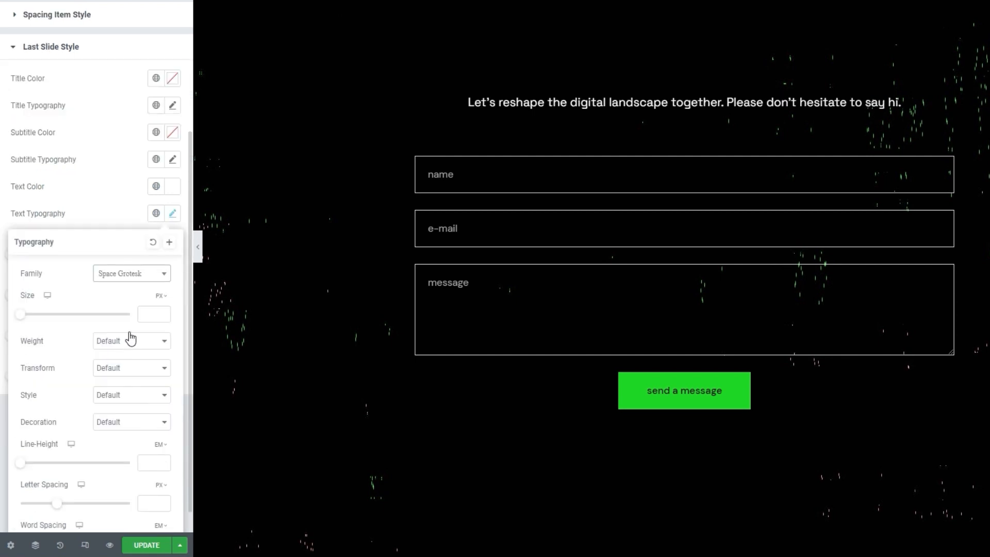
pyautogui.click(149, 313)
pyautogui.write('30')
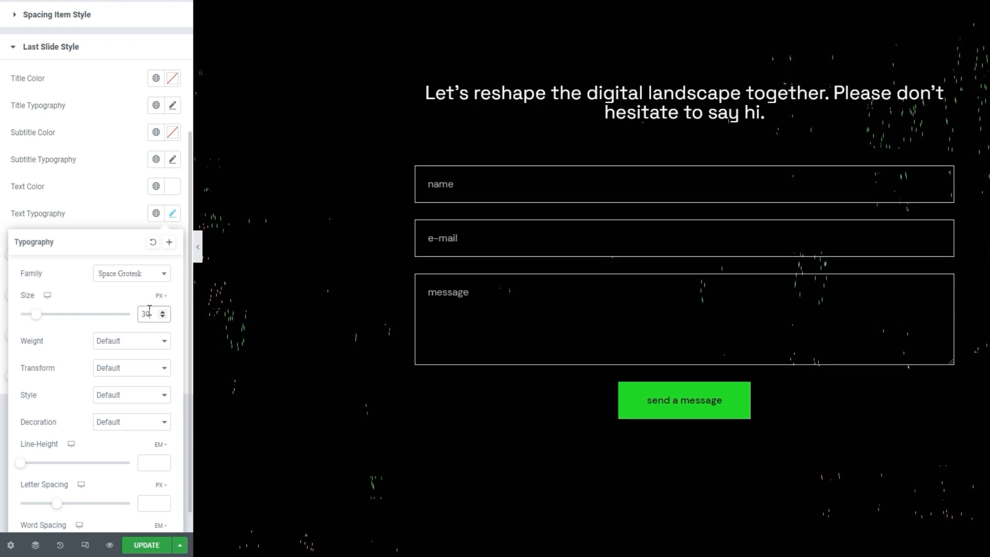
pyautogui.click(126, 341)
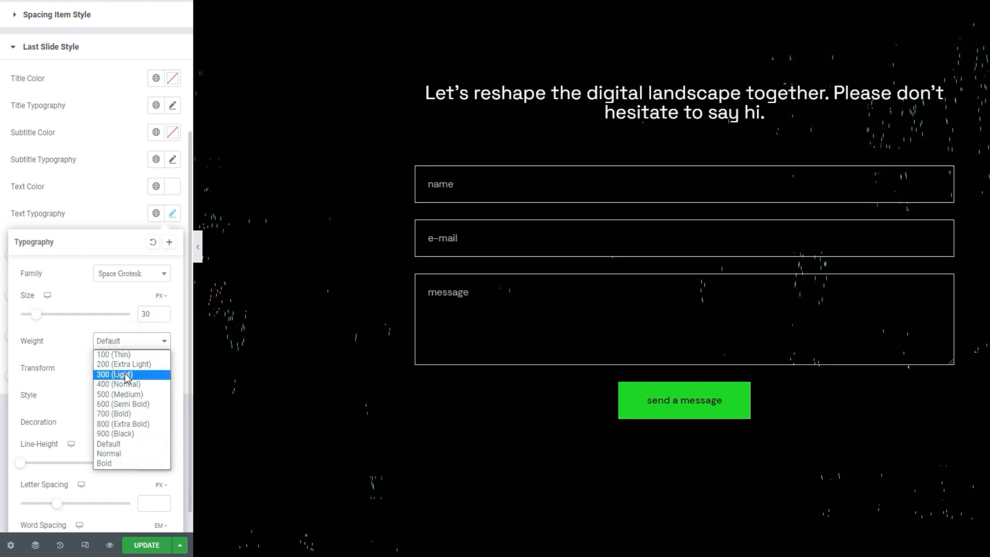
pyautogui.click(120, 375)
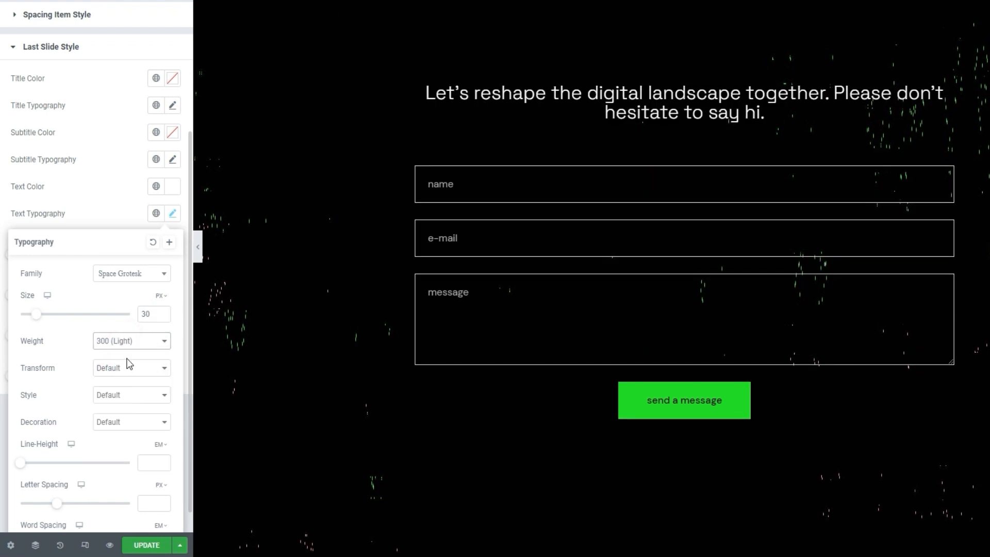
# Set the line height of the last slide's text to 45 px and close the typography settings
pyautogui.scroll(-1, 131, 369)
pyautogui.click(157, 414)
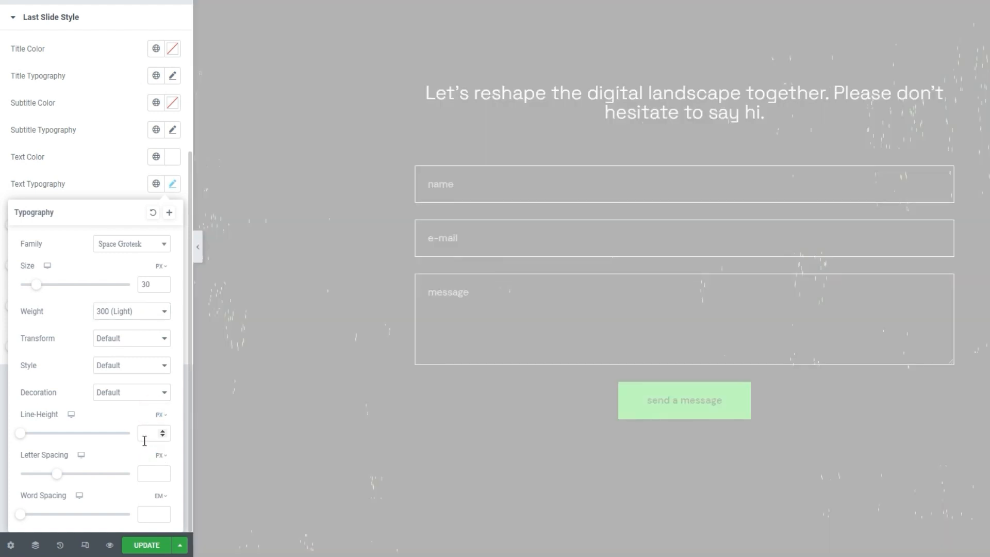
pyautogui.click(147, 435)
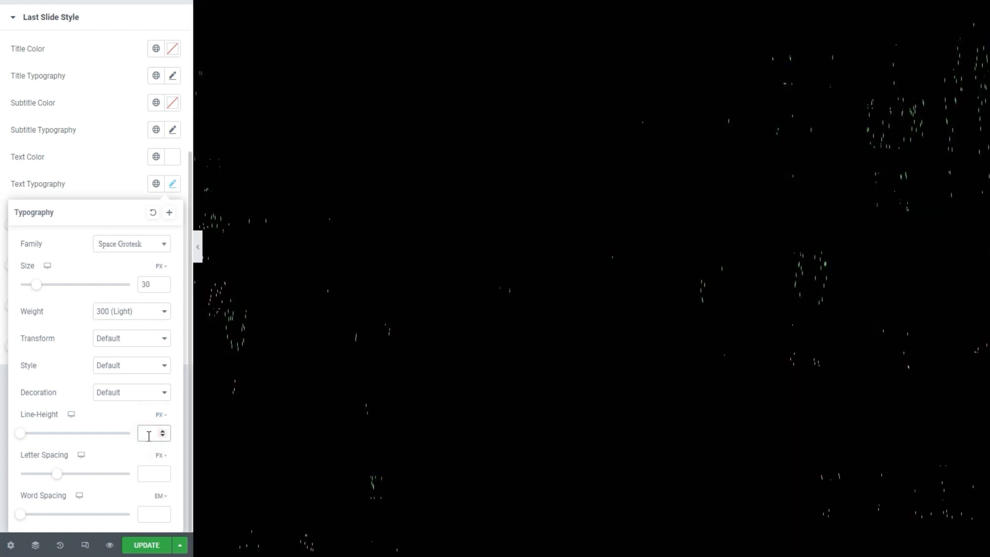
pyautogui.write('45')
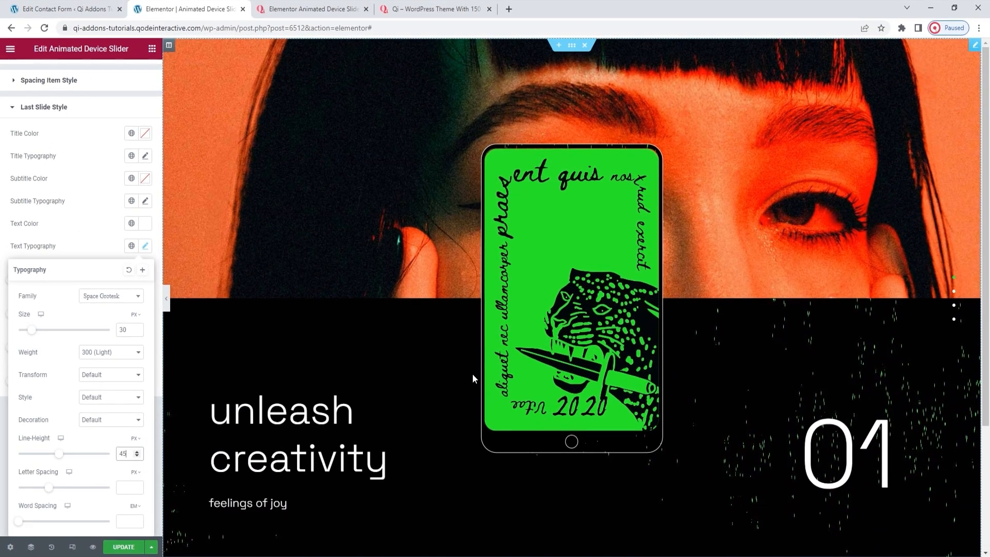
pyautogui.click(145, 246)
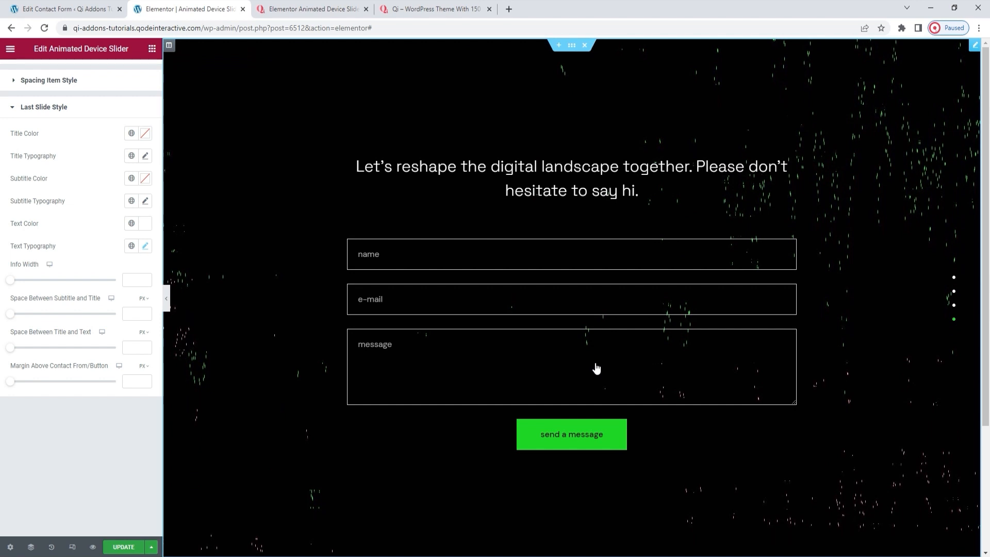
# Set the info width of the last slide to 76
pyautogui.moveTo(13, 283); pyautogui.dragTo(75, 289)
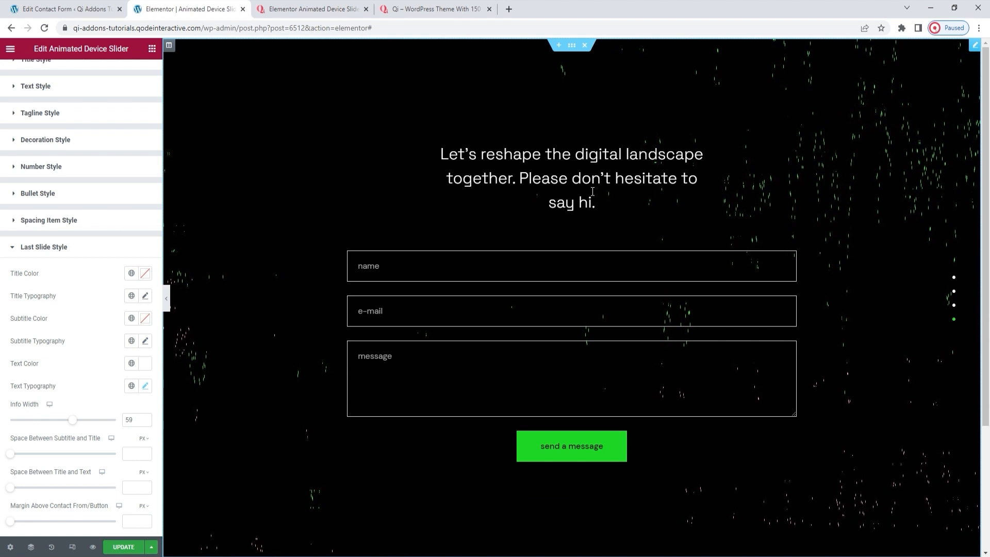
pyautogui.doubleClick(126, 423)
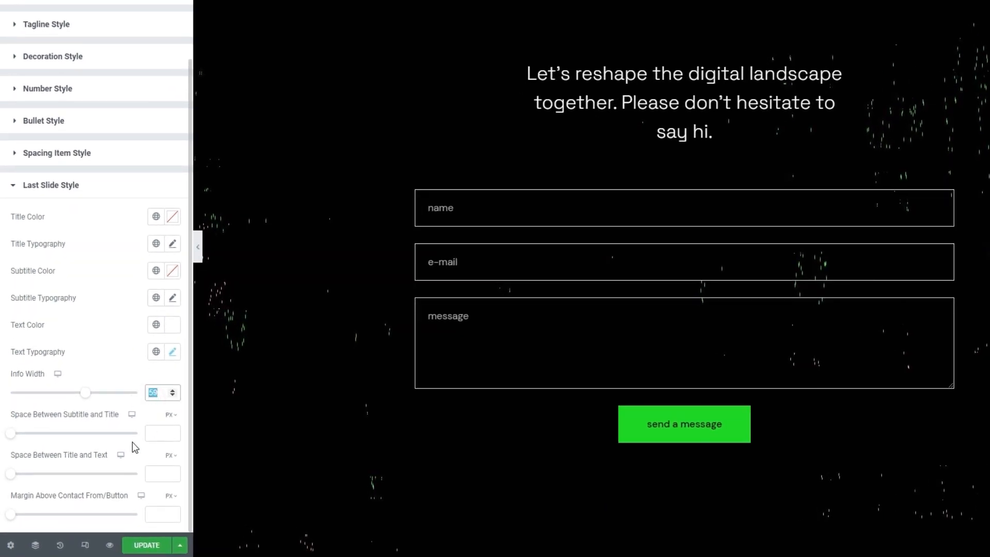
pyautogui.write('76')
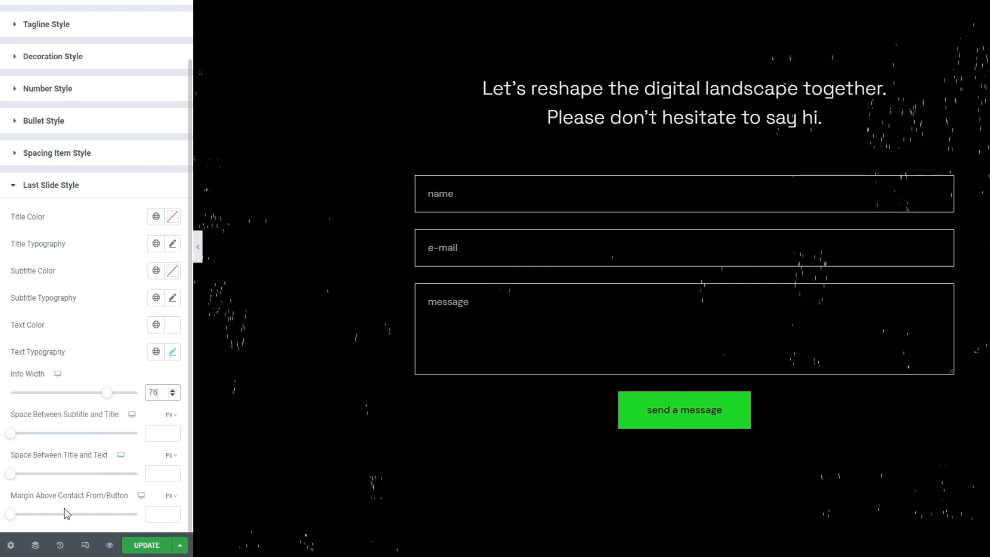
# Set the margin above the last slide's contact form to 80 px
pyautogui.click(156, 511)
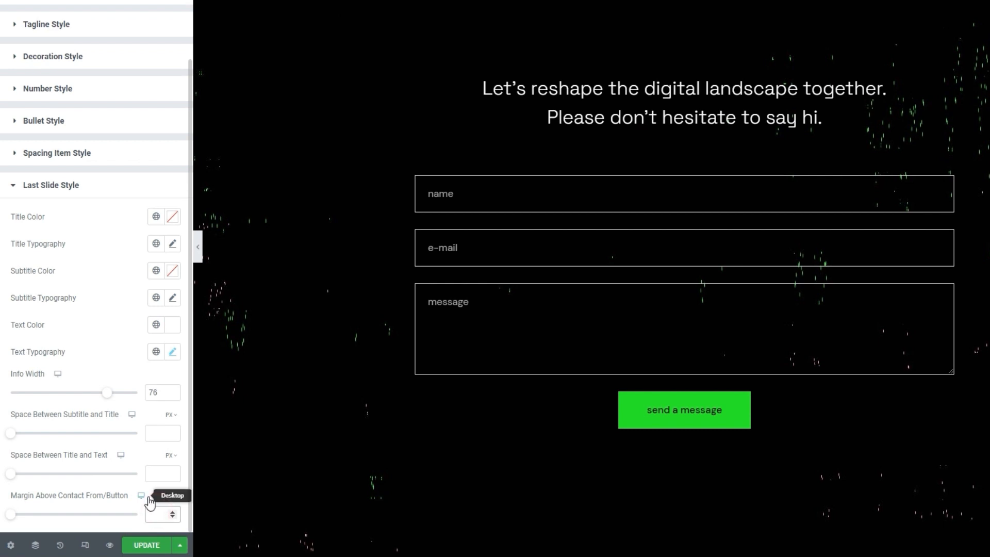
pyautogui.write('80')
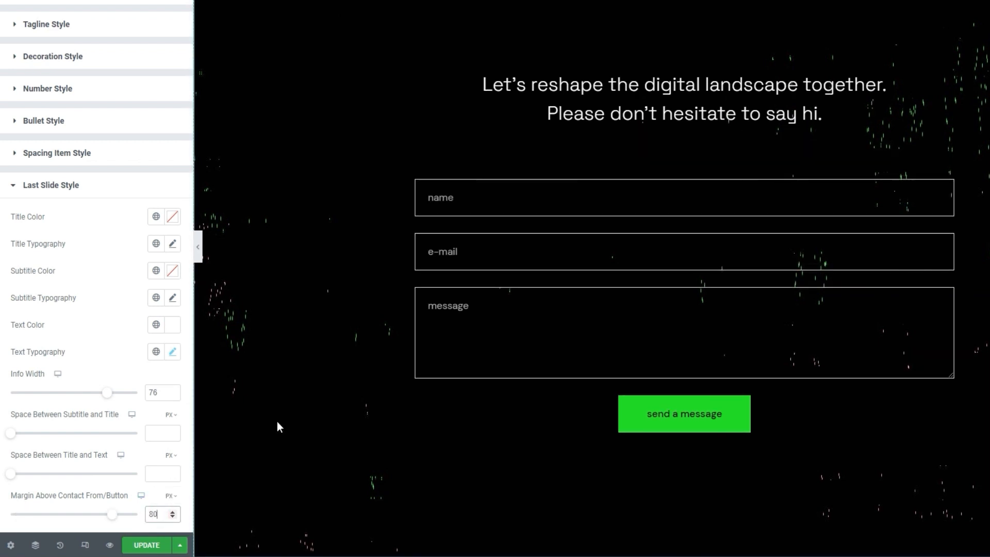
pyautogui.click(559, 474)
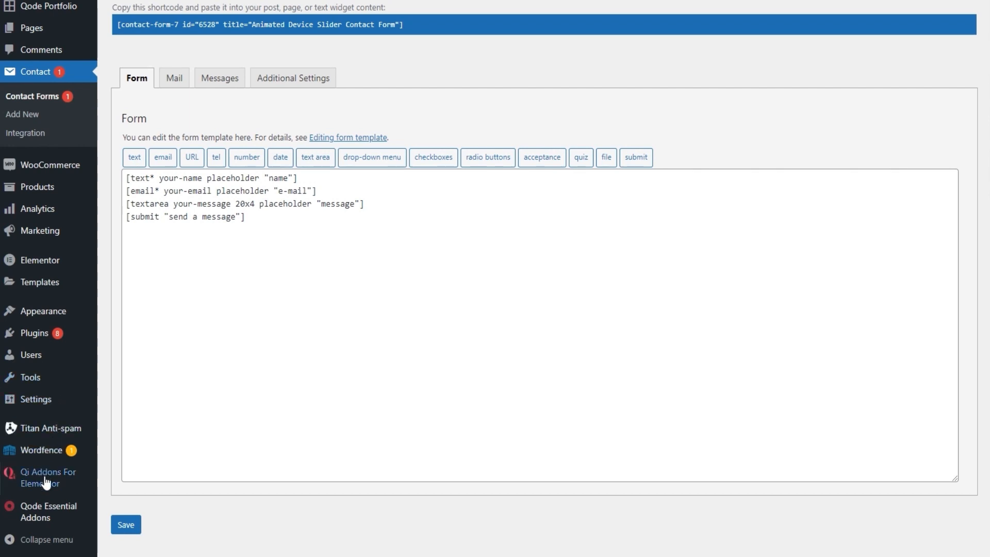
# Open the Qode Essential Addons options in a new browser tab and examine the label, input field and button styles under Elements
pyautogui.moveTo(53, 507)
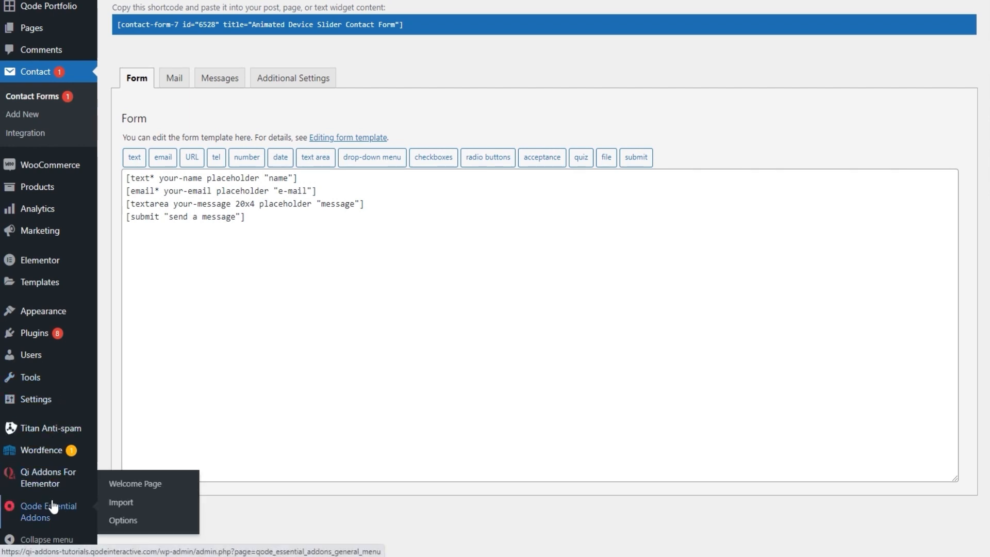
pyautogui.middleClick(120, 518)
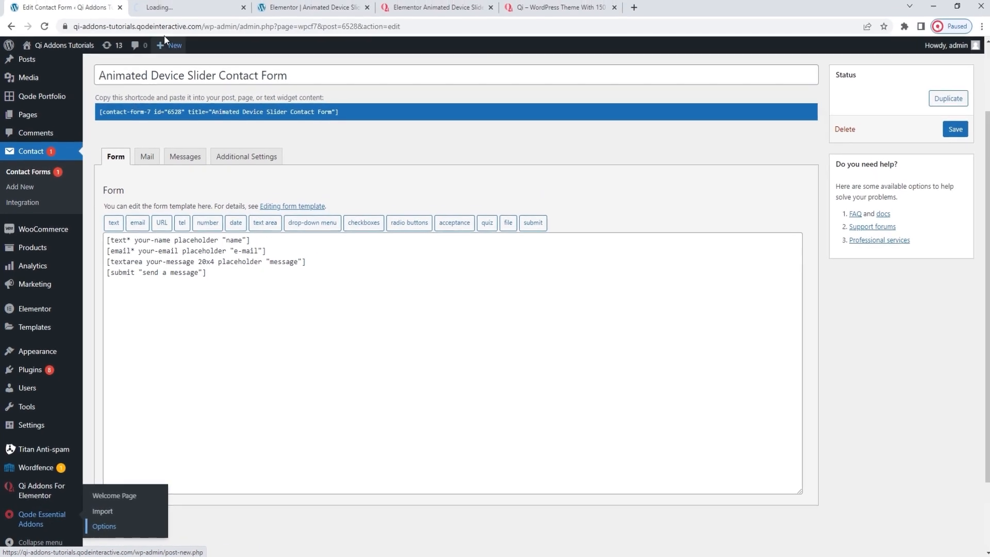
pyautogui.click(165, 7)
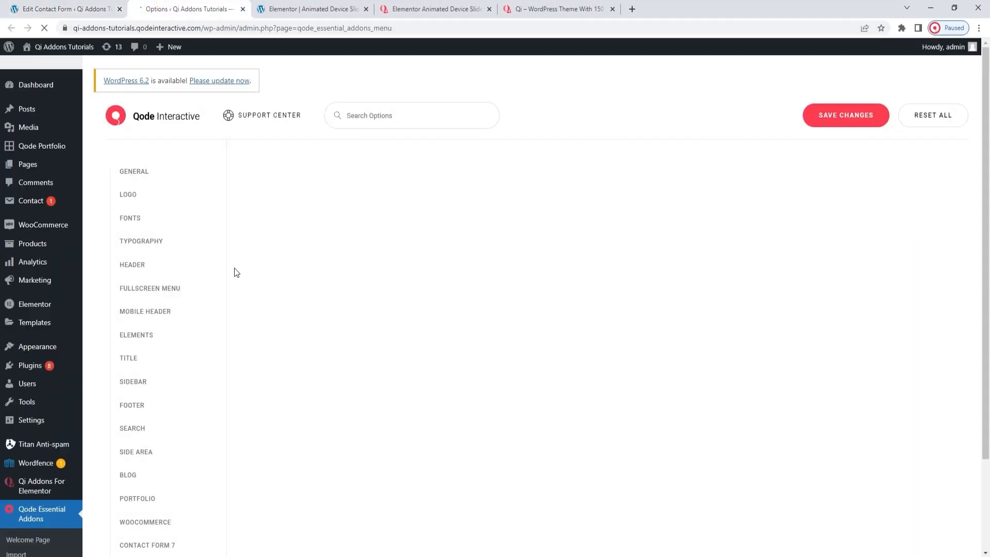
pyautogui.click(145, 340)
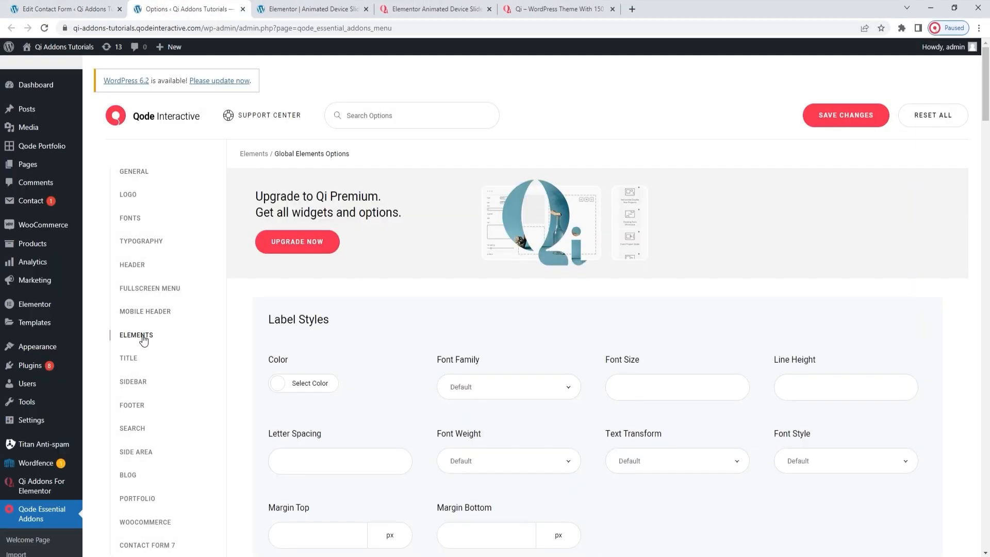
pyautogui.scroll(-2, 469, 327)
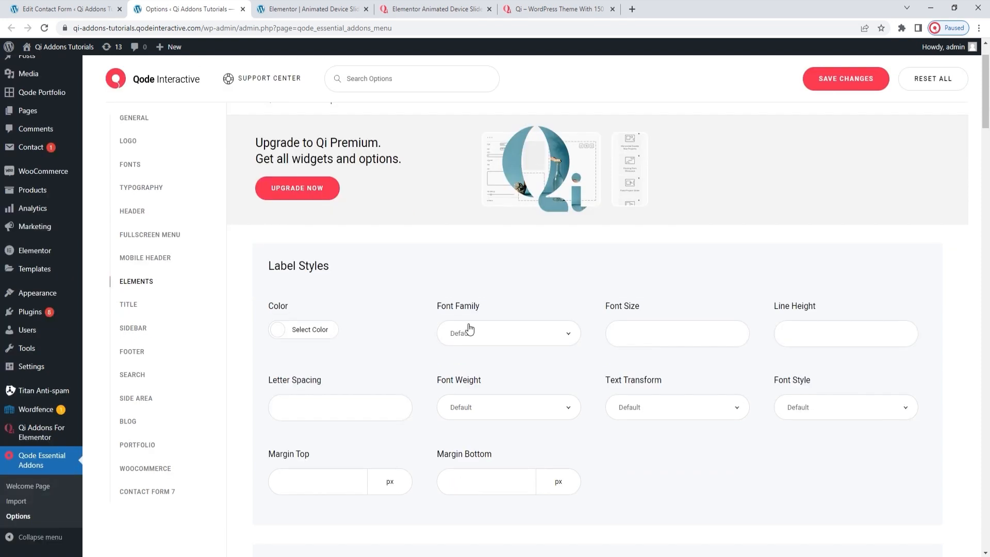
pyautogui.scroll(-1, 470, 323)
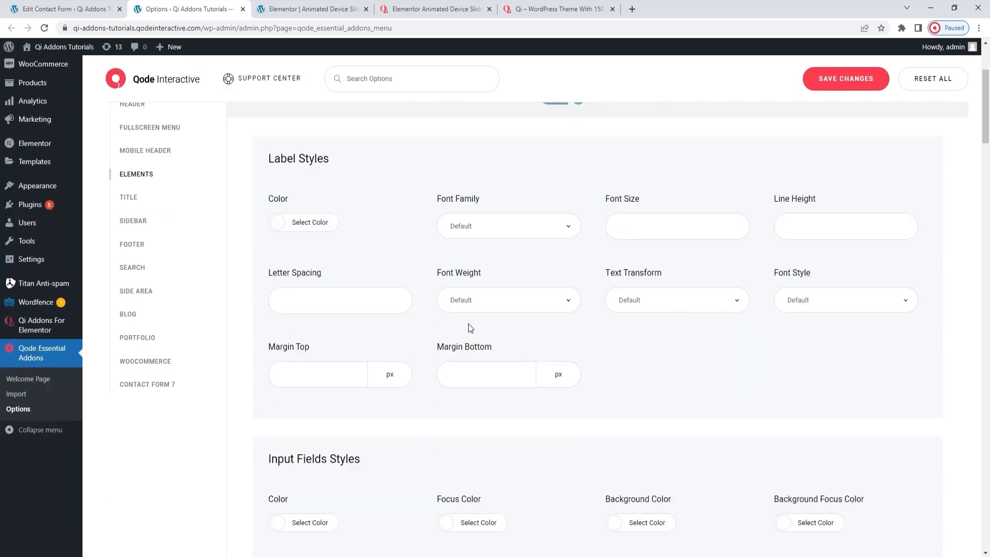
pyautogui.scroll(-1, 468, 324)
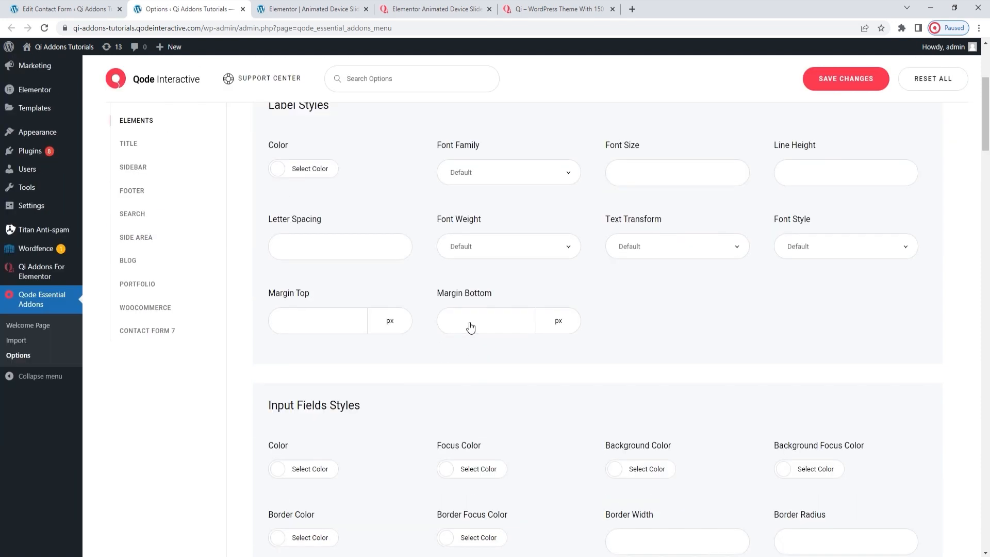
pyautogui.scroll(-9, 470, 327)
pyautogui.scroll(-3, 471, 326)
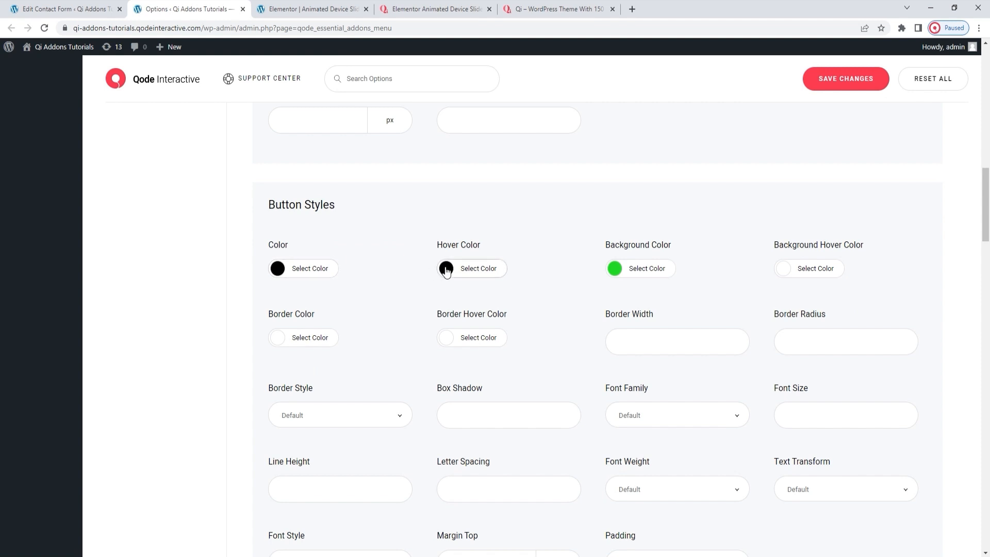
pyautogui.scroll(-1, 617, 278)
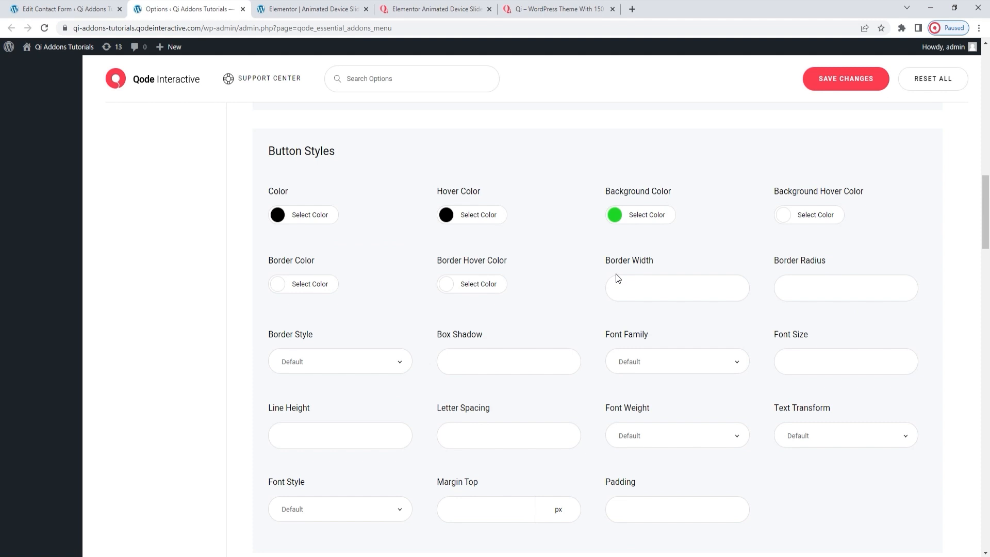
# Return to the Elementor editor with the animated device slider and update the page
pyautogui.click(361, 6)
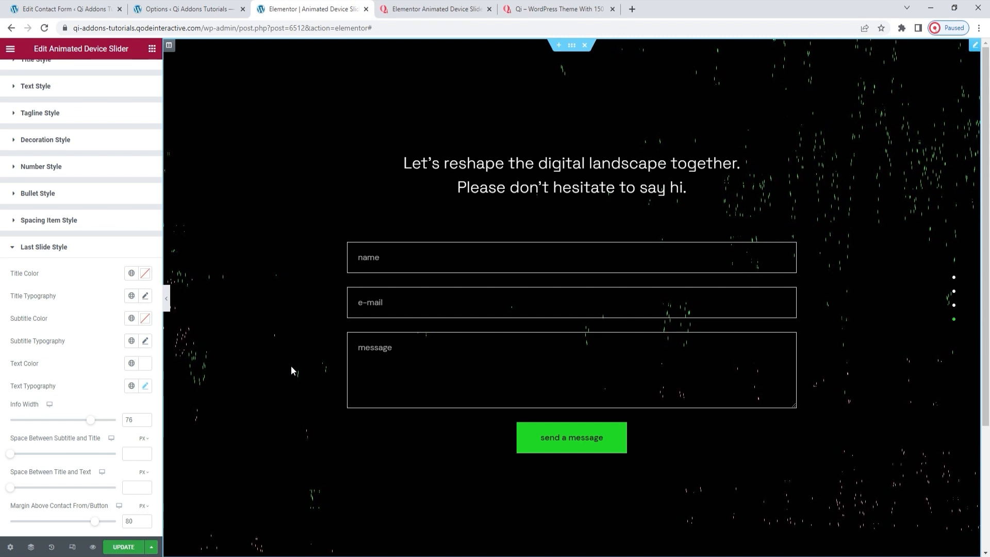
pyautogui.click(127, 550)
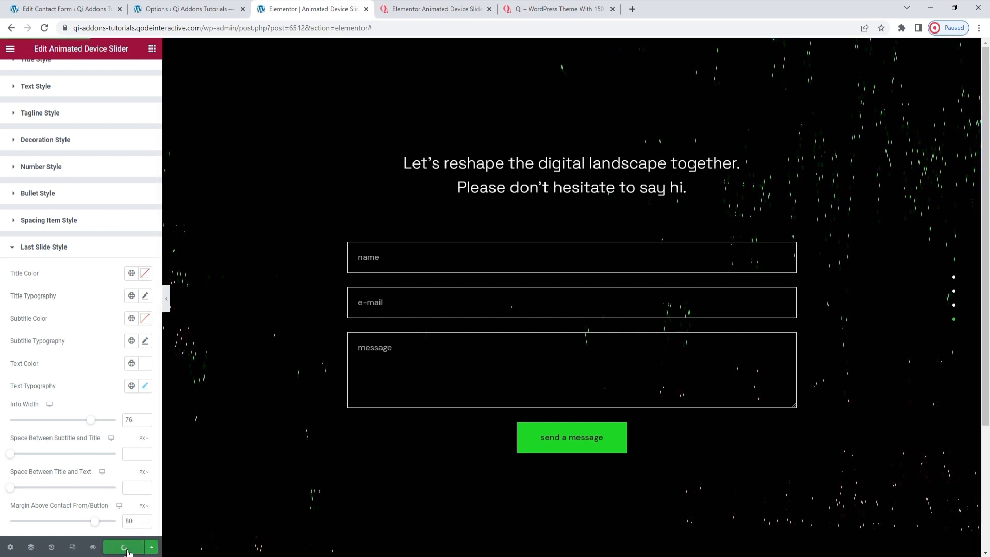
# Open the slider's advanced settings and review the finished slides in the preview from the contact form back to the first slide
pyautogui.scroll(2, 128, 306)
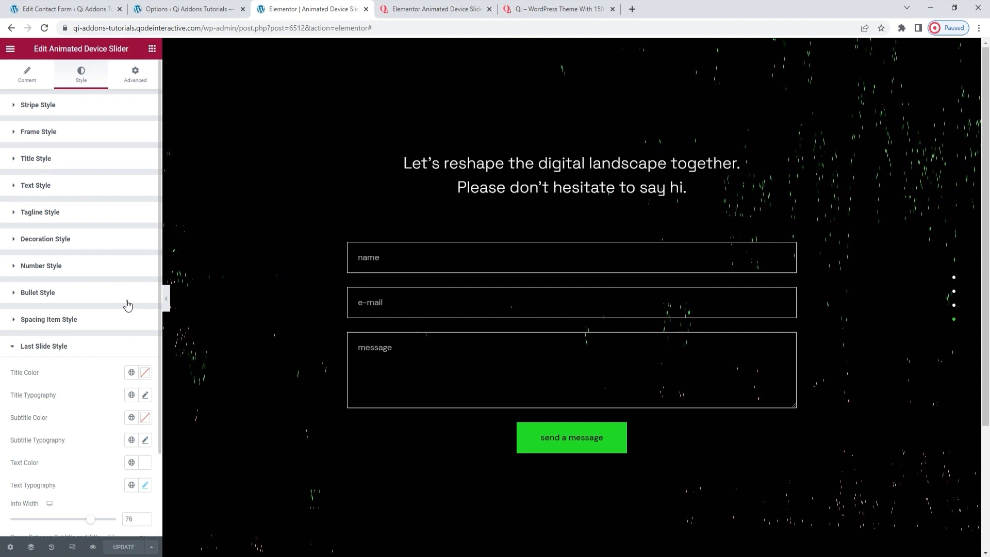
pyautogui.click(139, 91)
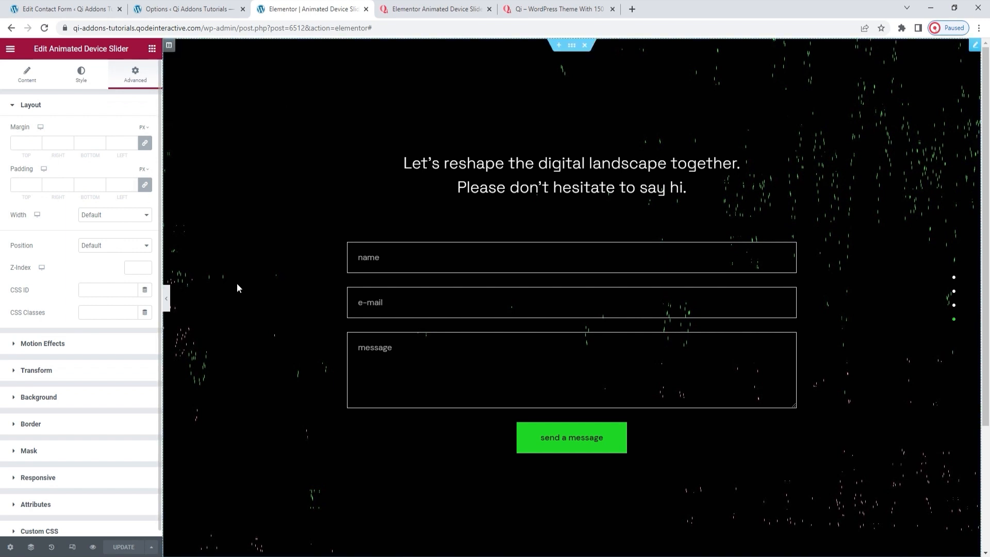
pyautogui.scroll(1, 237, 288)
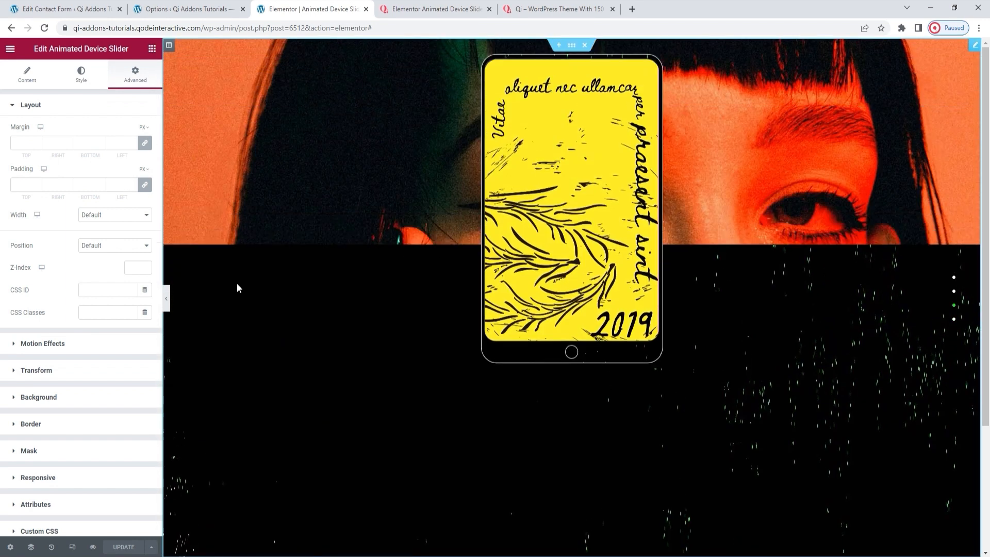
pyautogui.scroll(1, 238, 288)
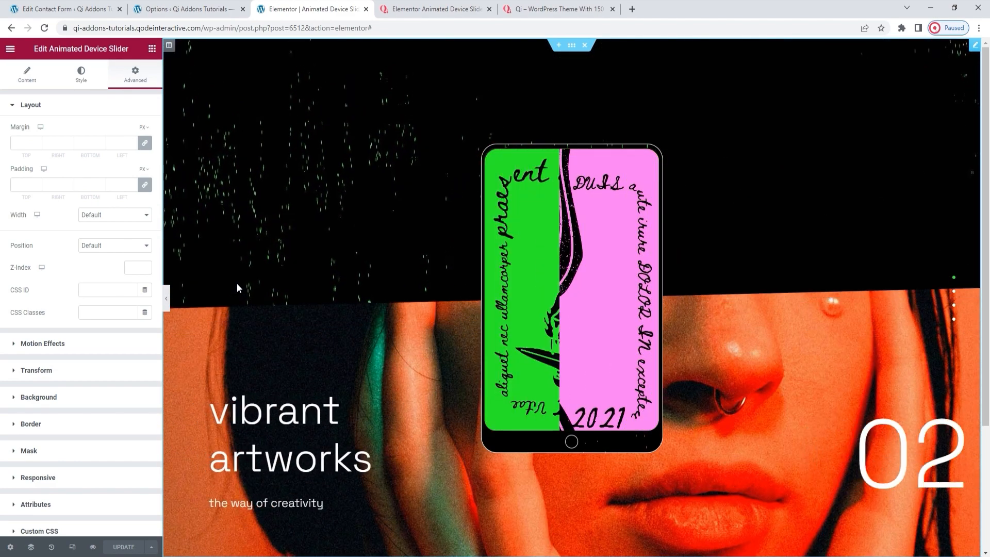
pyautogui.scroll(1, 237, 285)
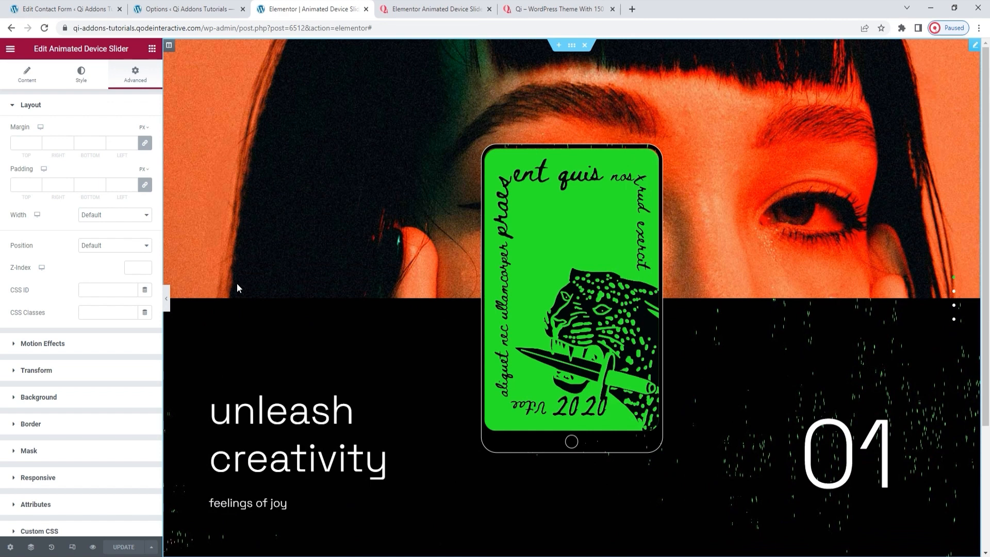
# Switch to the Elementor Animated Device Slider demo page on qodeinteractive.com and return to its beginning
pyautogui.click(395, 6)
pyautogui.click(956, 531)
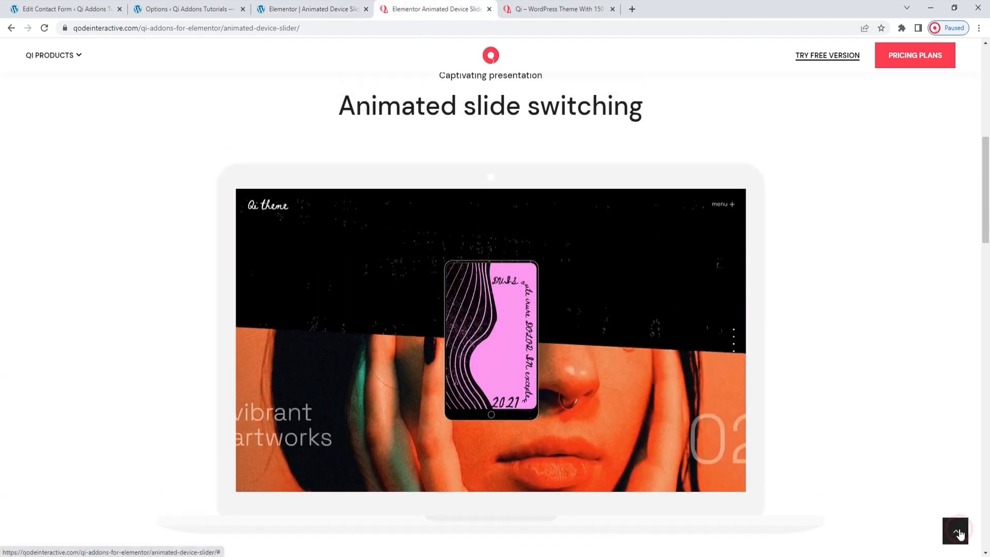